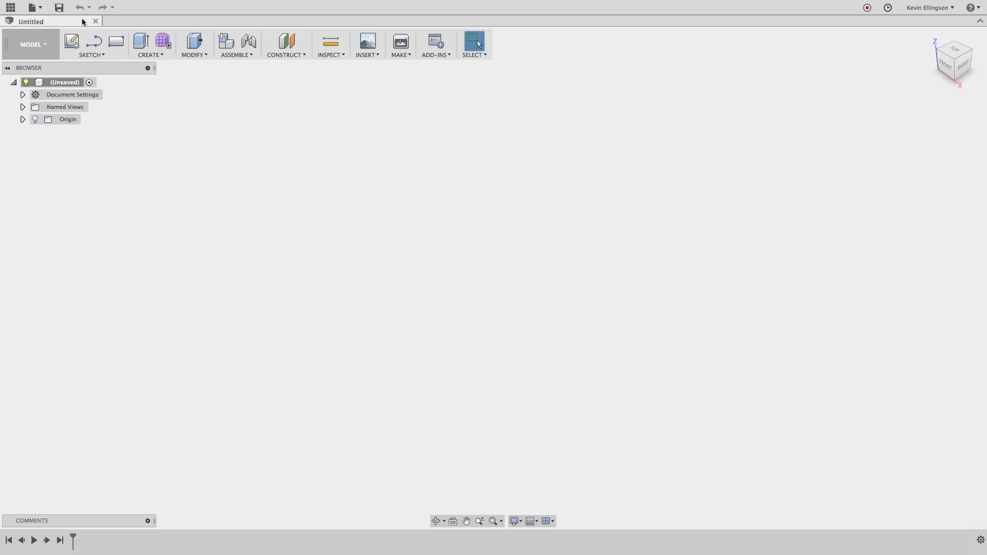
Save the new empty design under the name 'FF Sheetmetal'
click(59, 7)
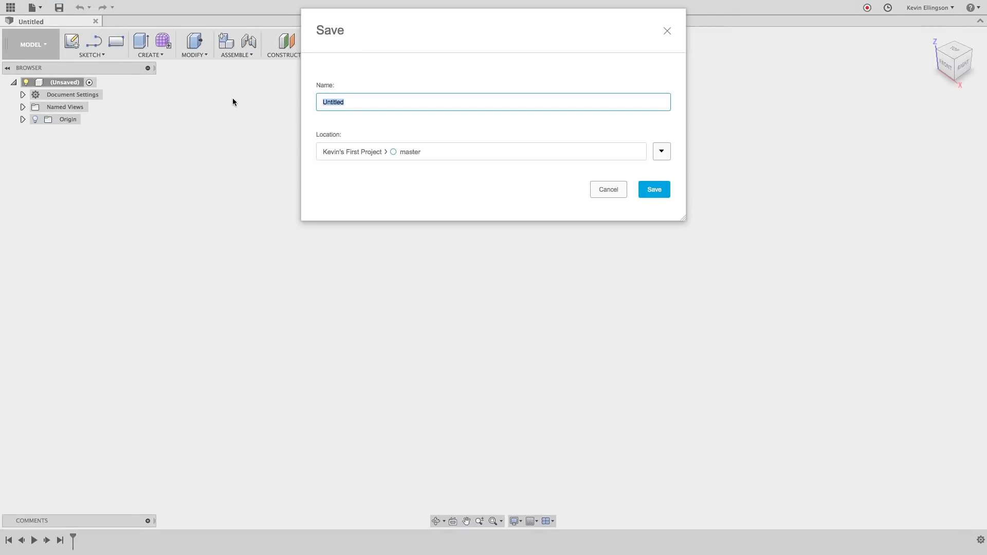
text(FF Sheetmetal)
click(649, 193)
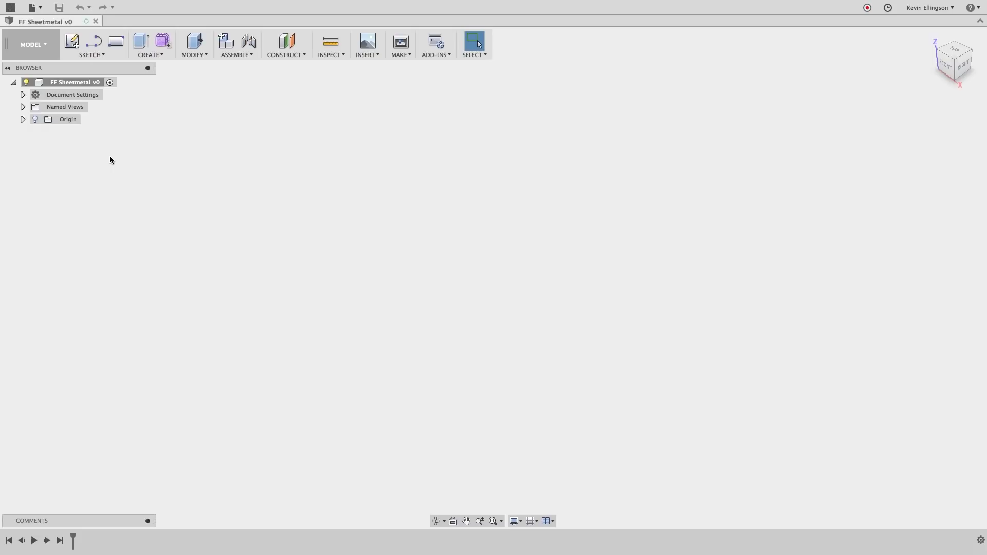
Add a new component under the design root and rename it 'Widget'
right_click(88, 84)
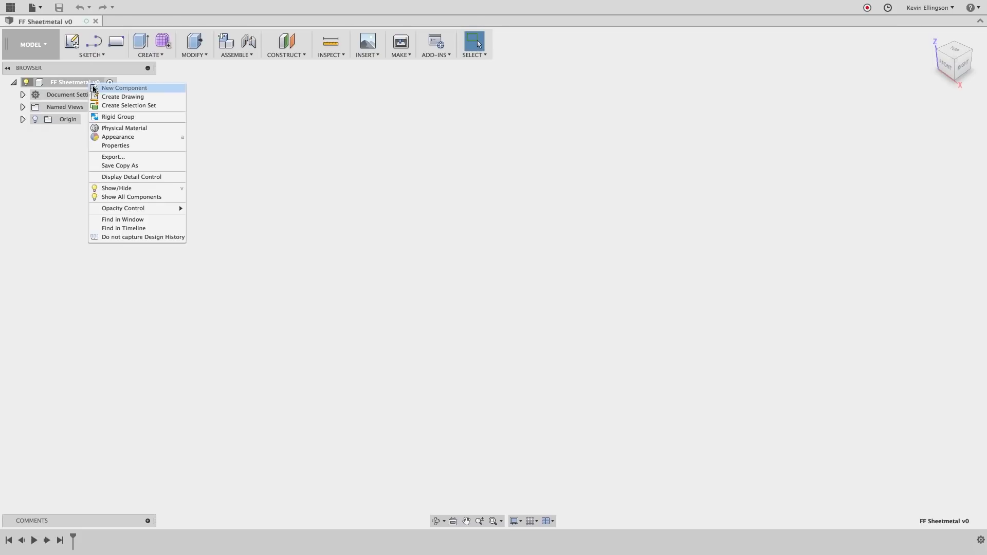
click(96, 87)
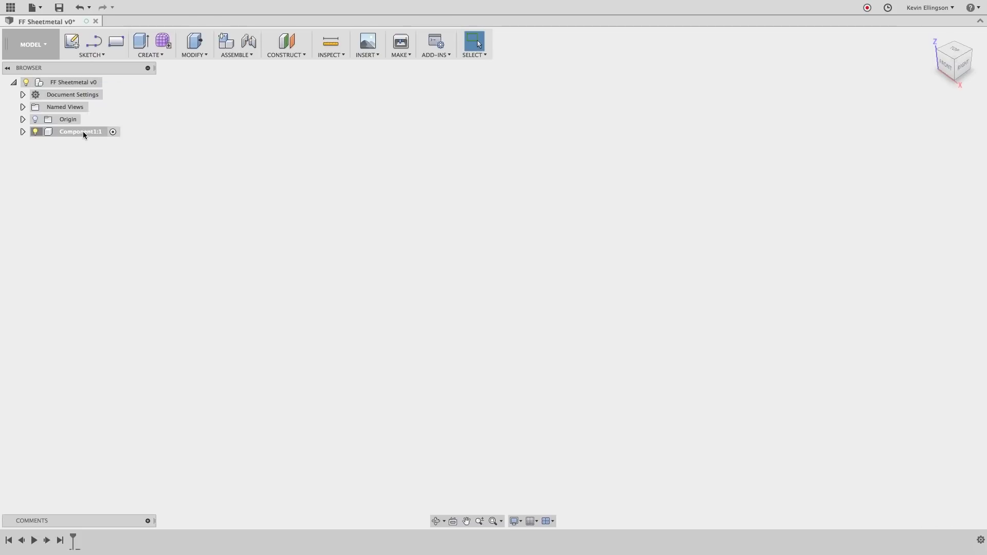
double_click(96, 132)
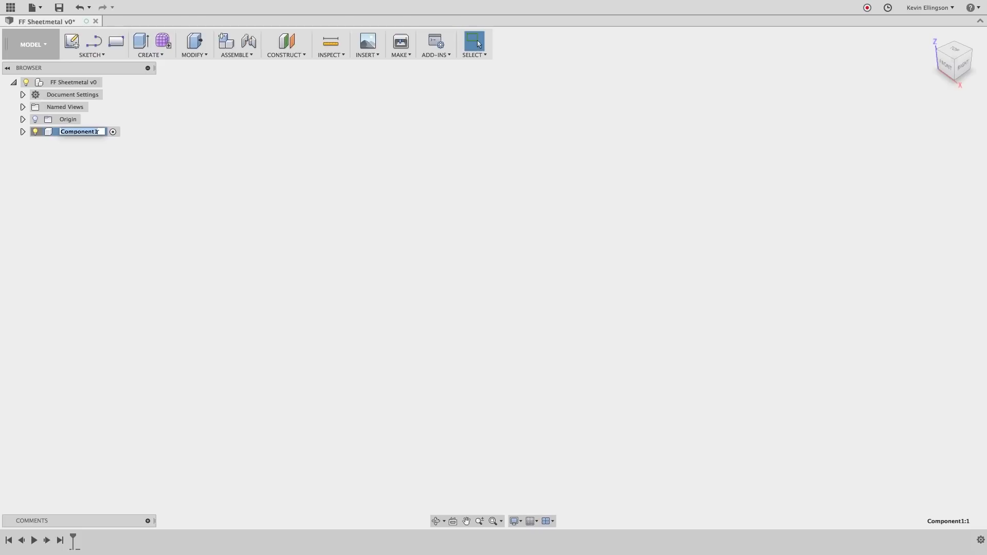
text(Widget:1)
key(Return)
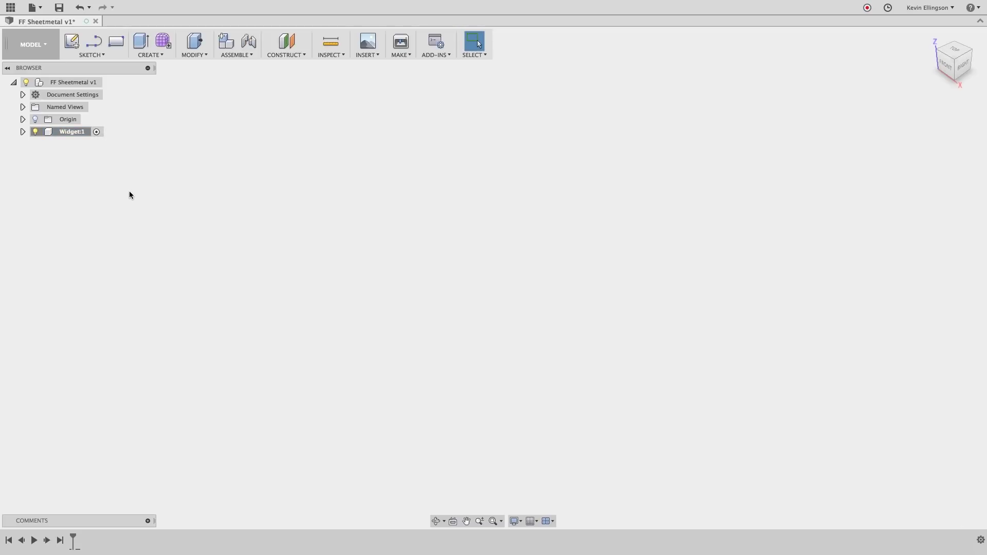
Switch the workspace from MODEL to SHEET METAL
click(45, 45)
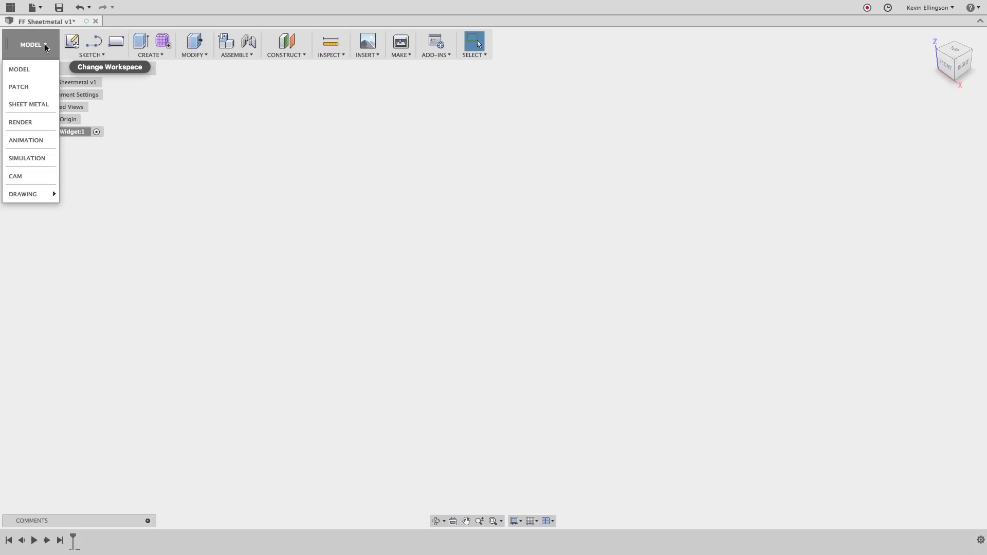
click(42, 104)
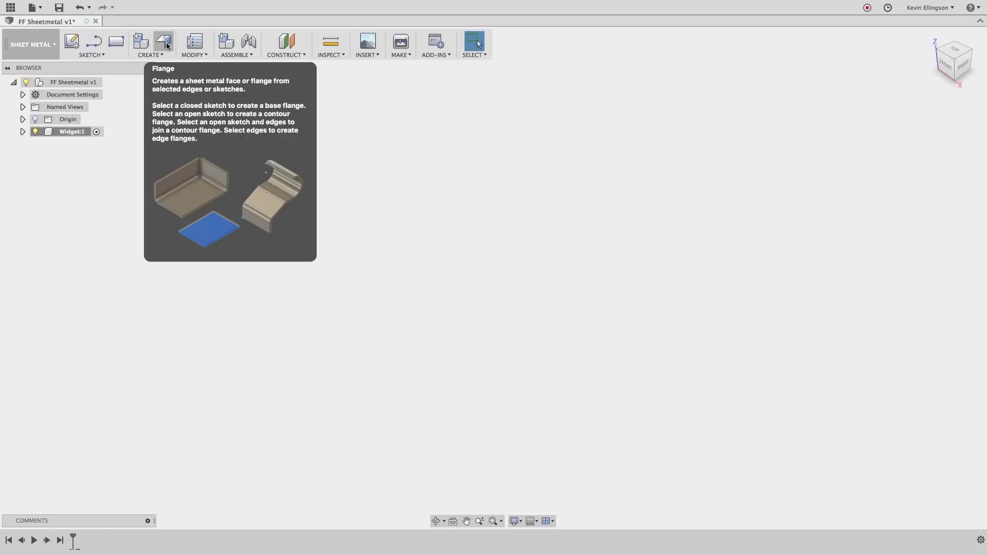
Draw a 9 in by 6 in center rectangle at the origin on the XY plane and finish the sketch
click(108, 55)
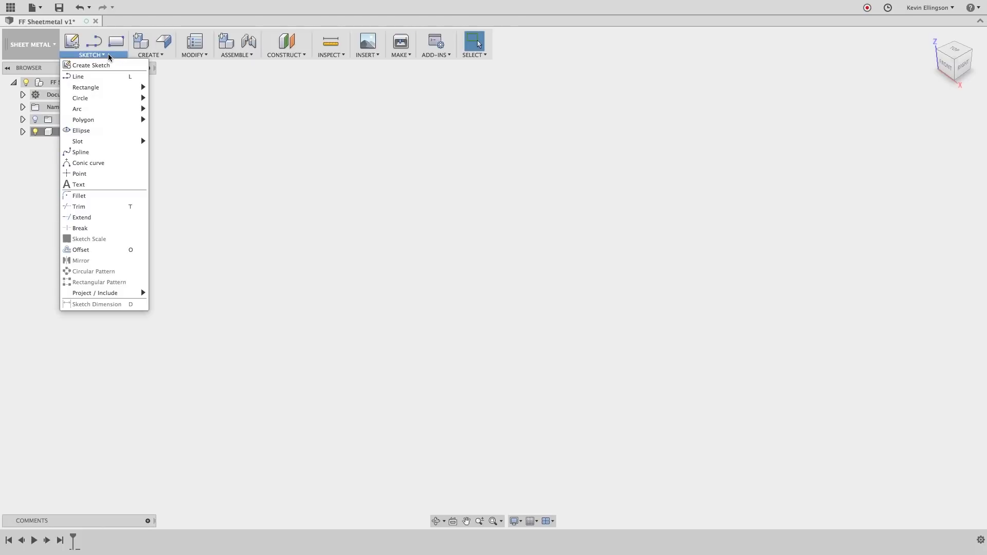
mouse_move(104, 89)
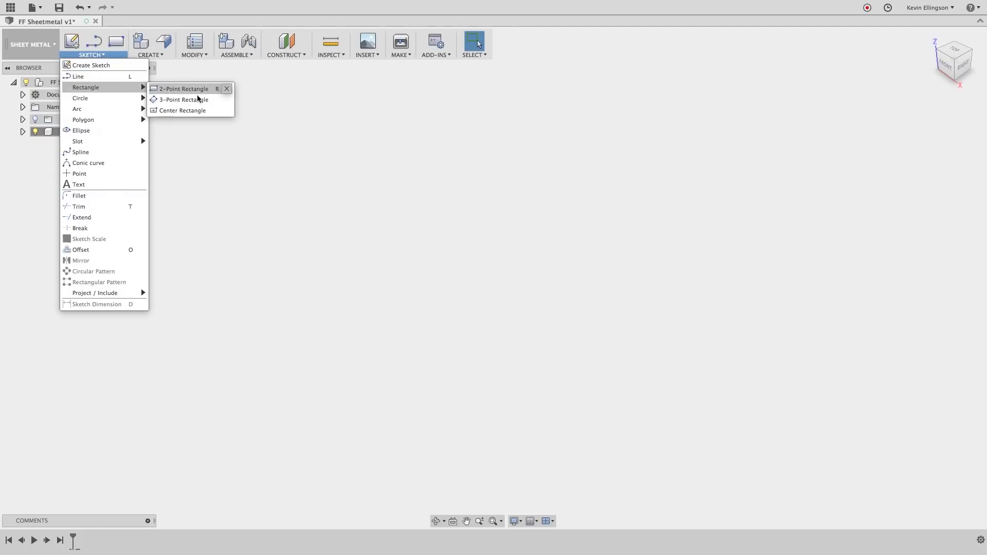
click(198, 110)
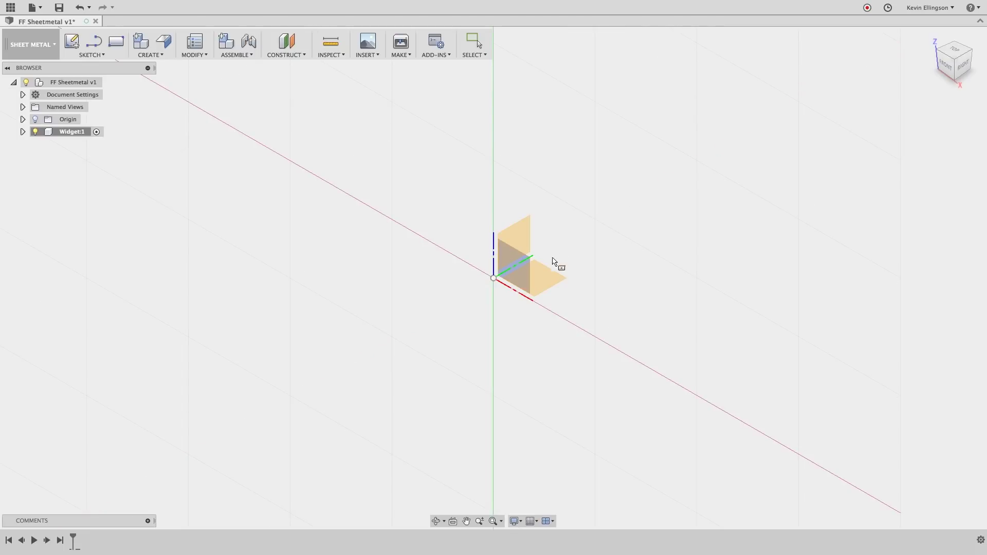
click(554, 273)
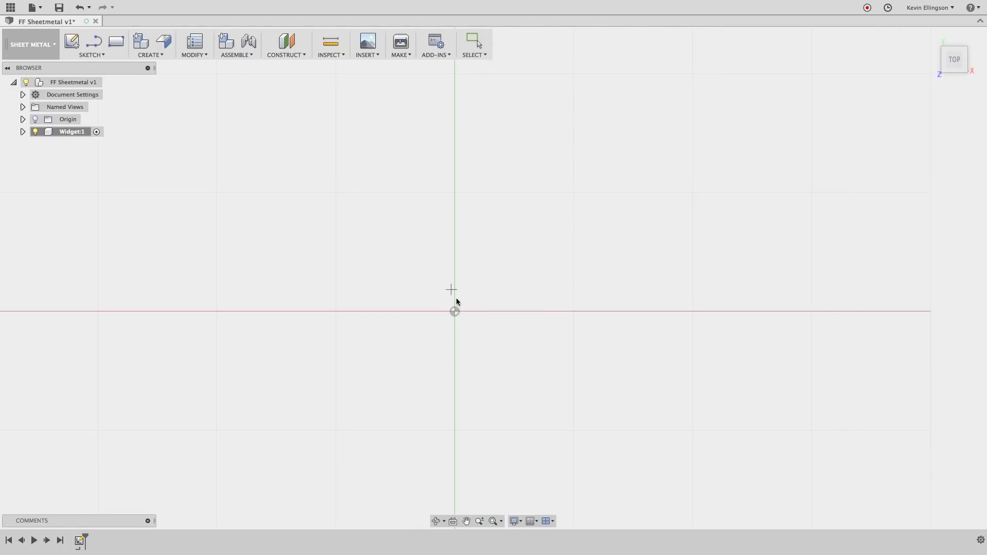
click(453, 310)
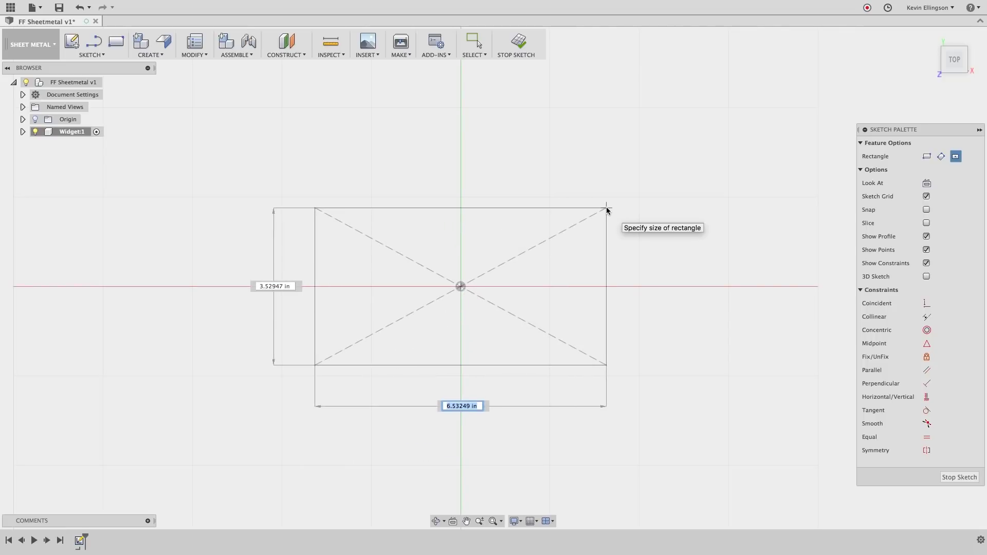
text(9)
key(Tab)
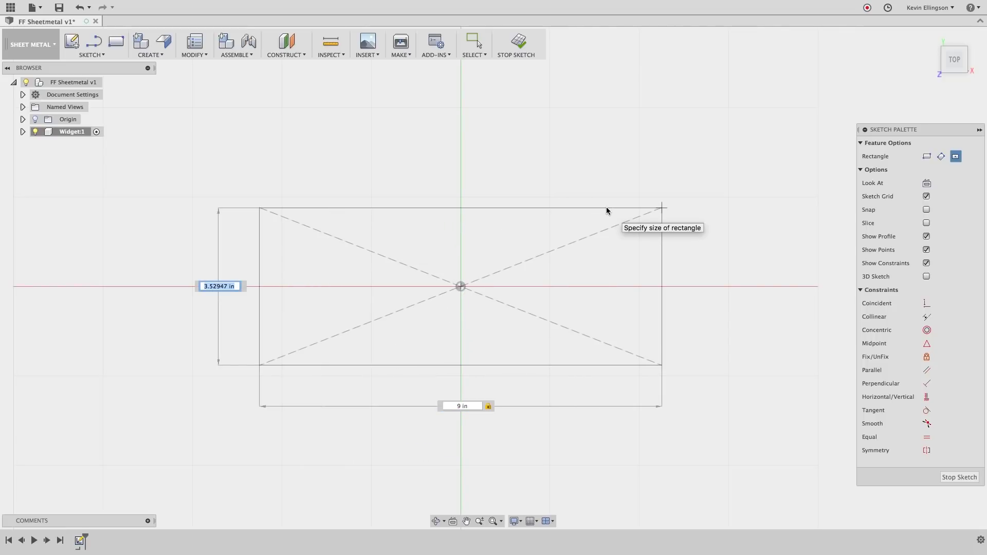
text(6)
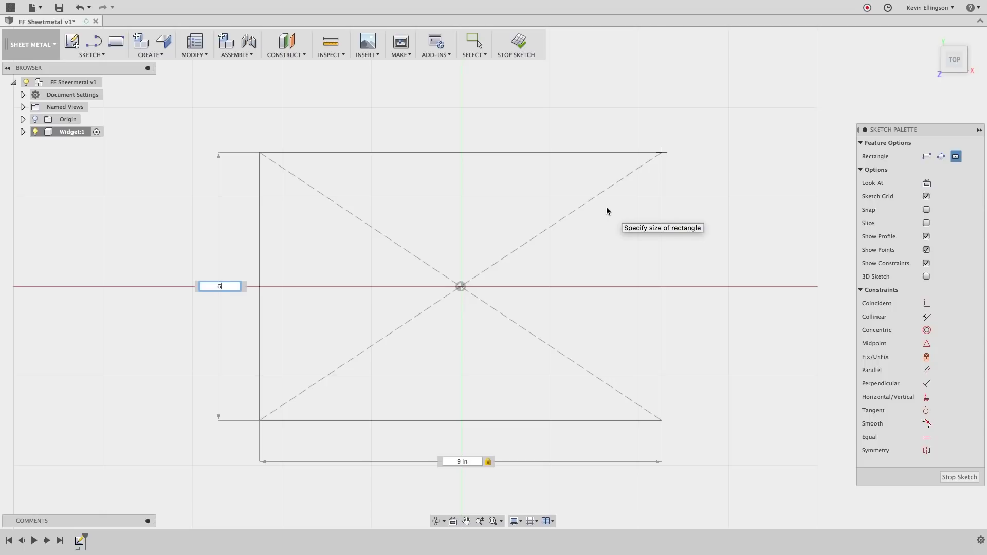
key(Return)
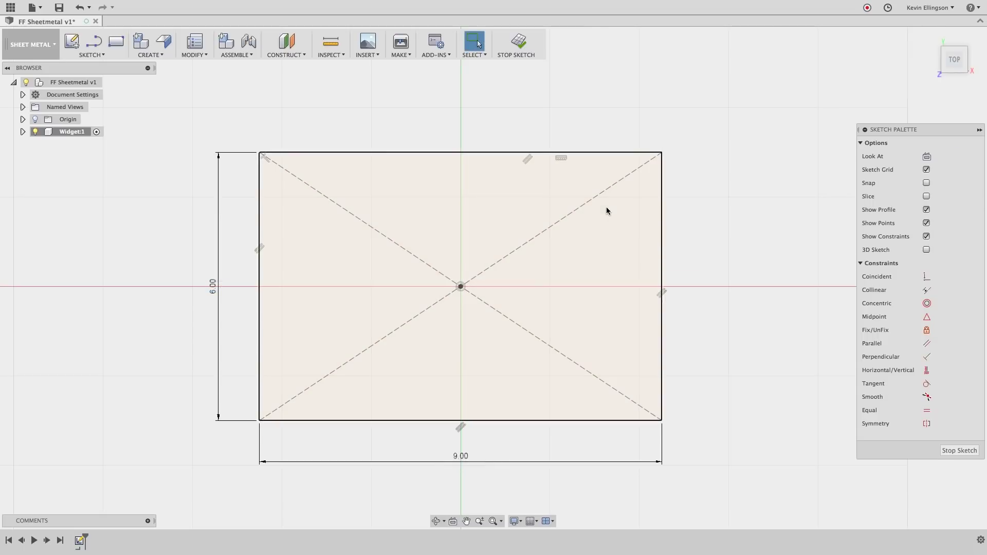
click(523, 51)
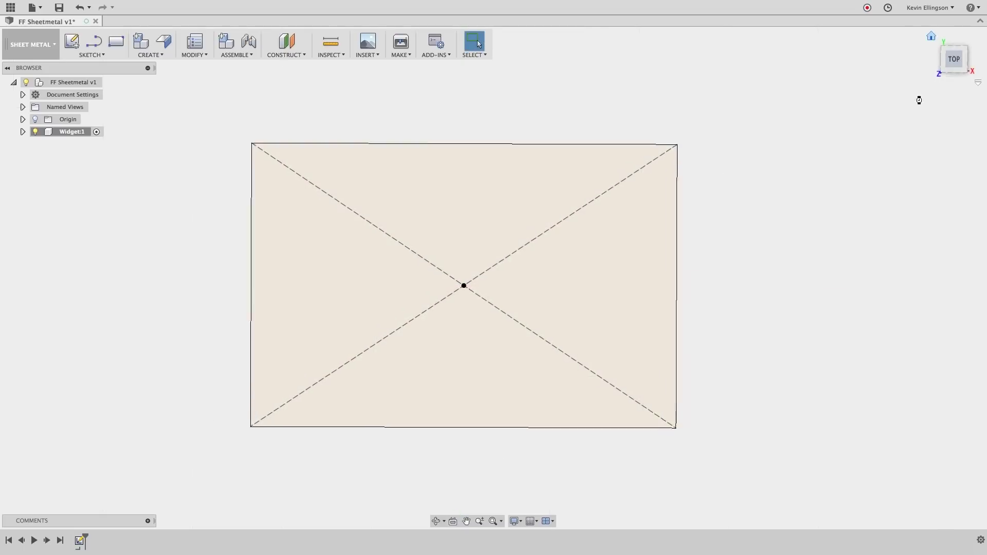
Create a flat sheet-metal flange base plate from the 9 by 6 in rectangle profile
click(931, 36)
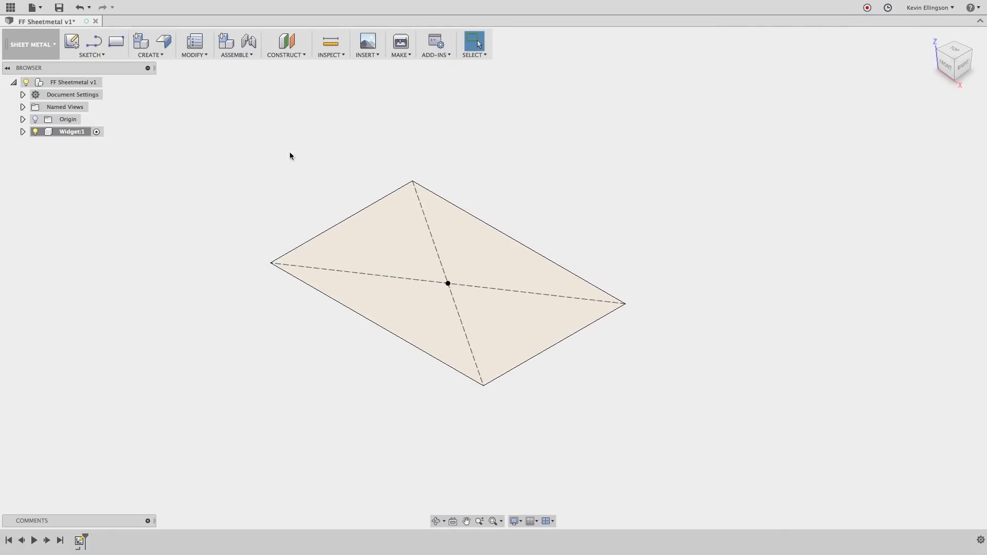
click(166, 43)
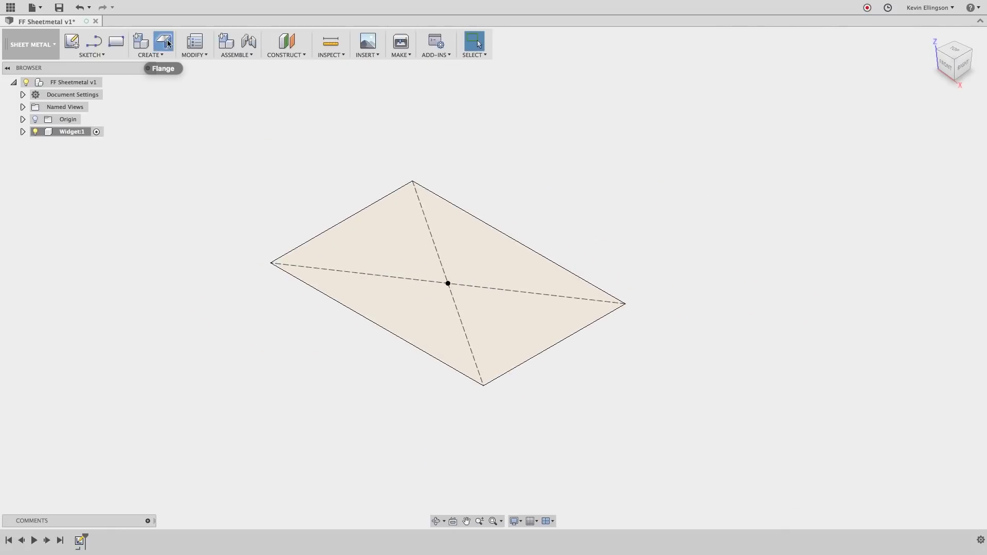
click(365, 225)
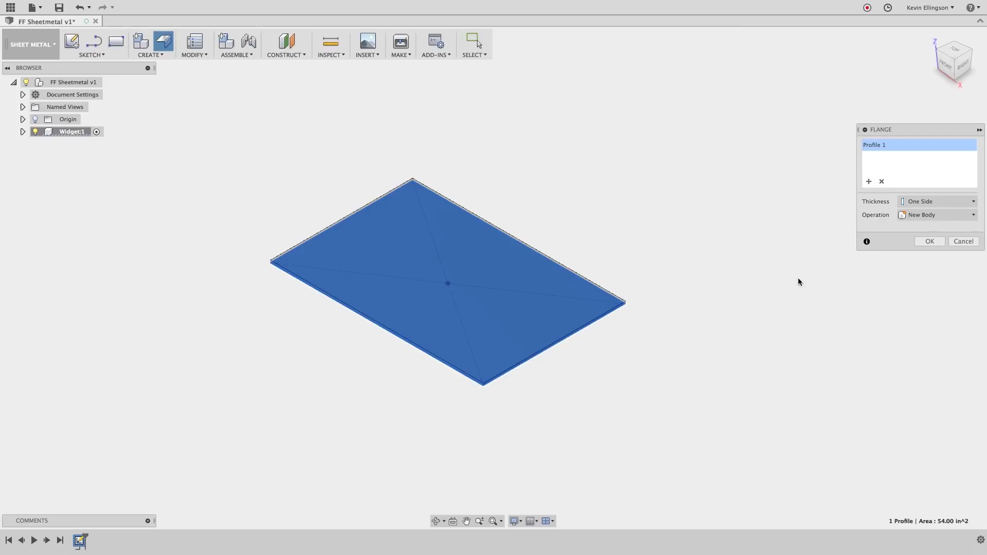
click(928, 242)
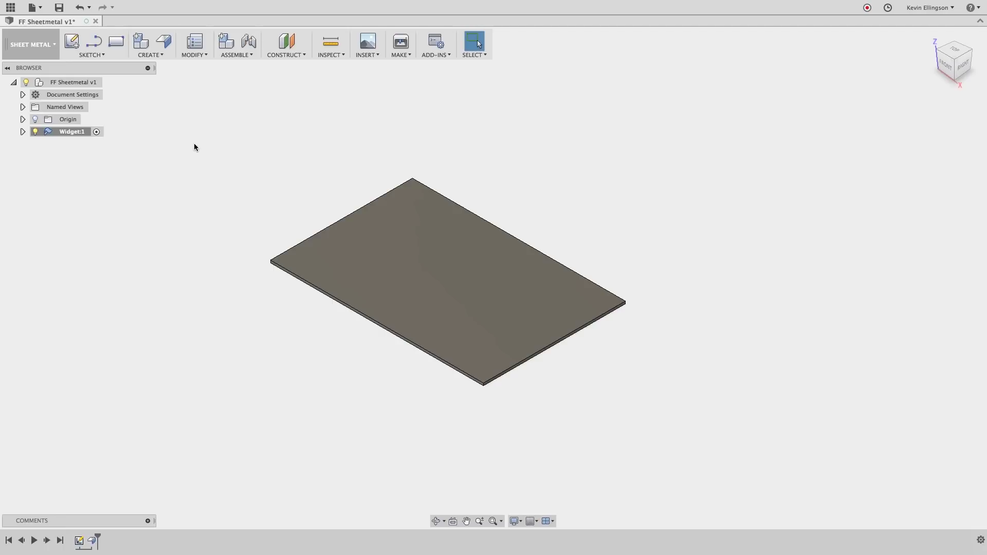
Add 1 in flanges at 90° on all four edges of the base plate
scroll(194, 148, up, 2)
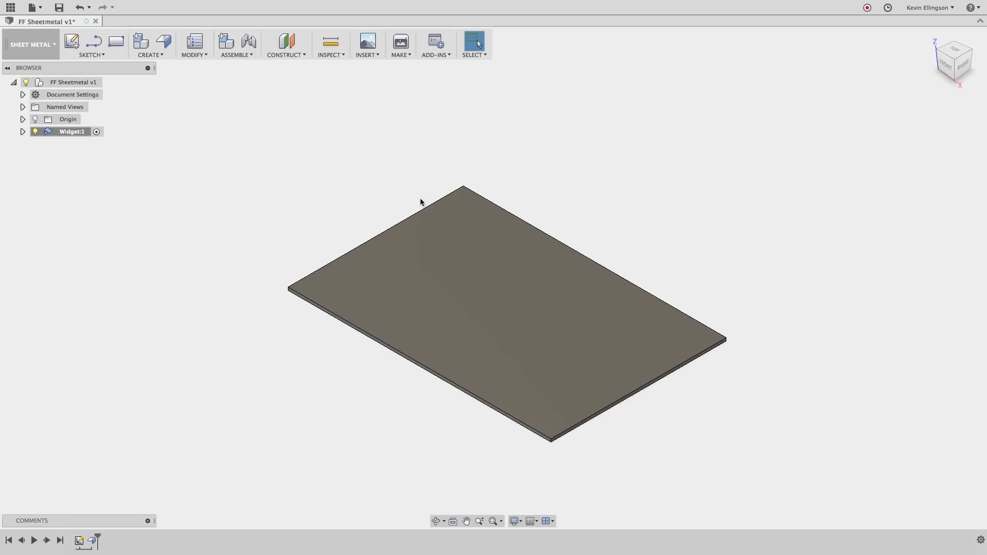
click(169, 47)
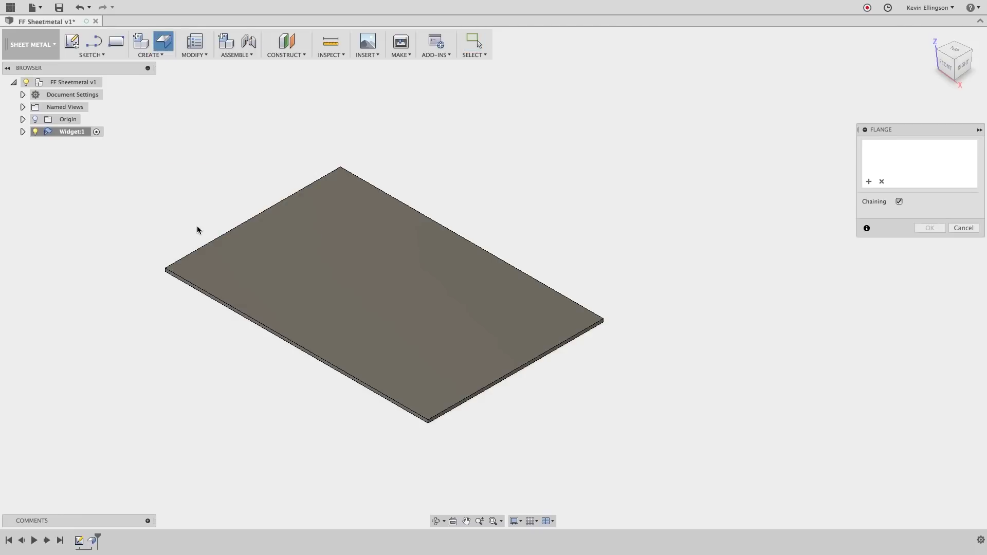
scroll(190, 241, up, 2)
click(179, 275)
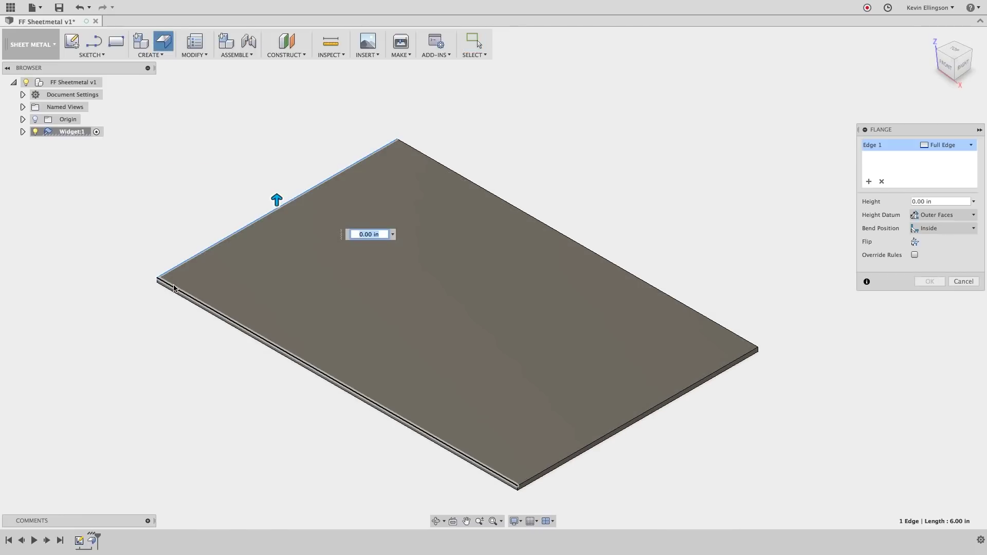
click(177, 291)
click(438, 168)
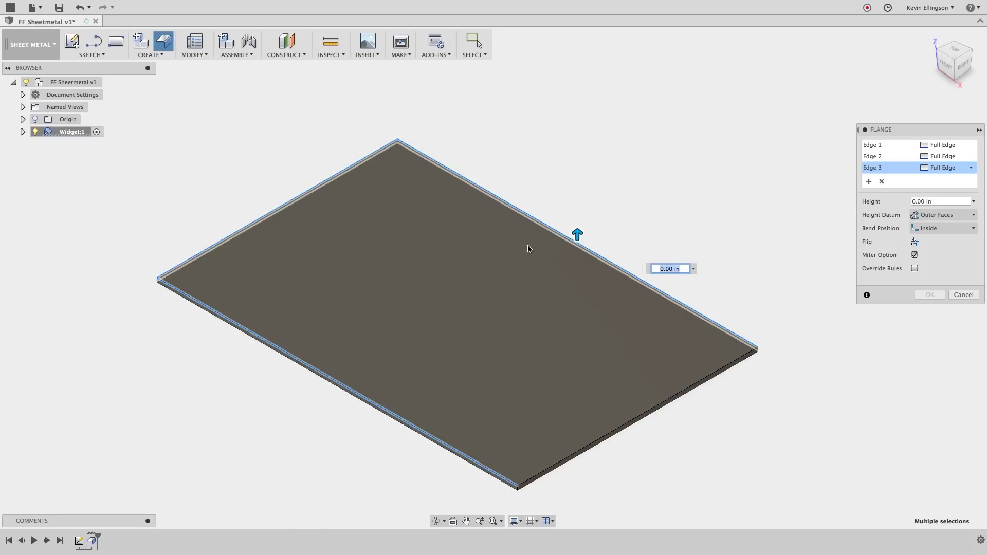
click(699, 384)
scroll(505, 316, down, 2)
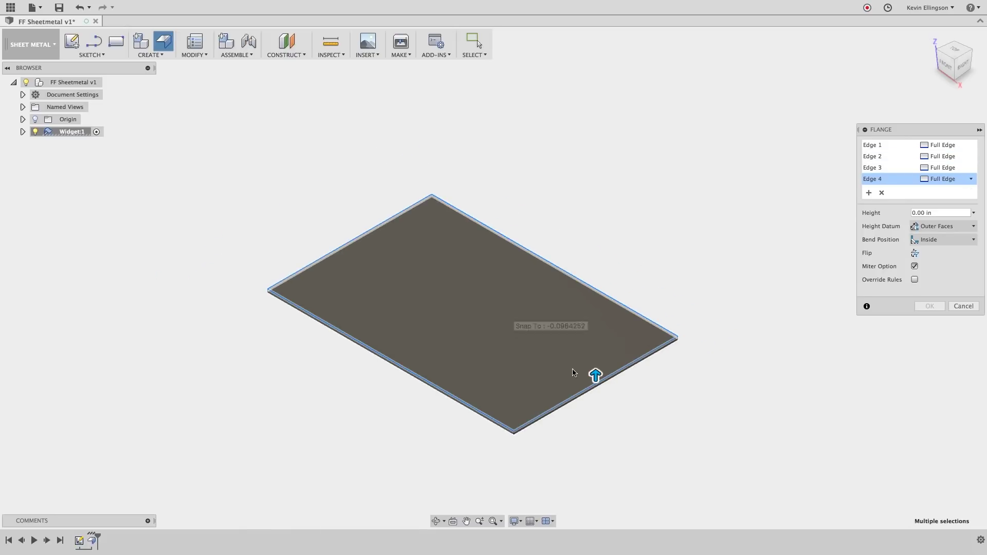
drag(595, 382, 594, 345)
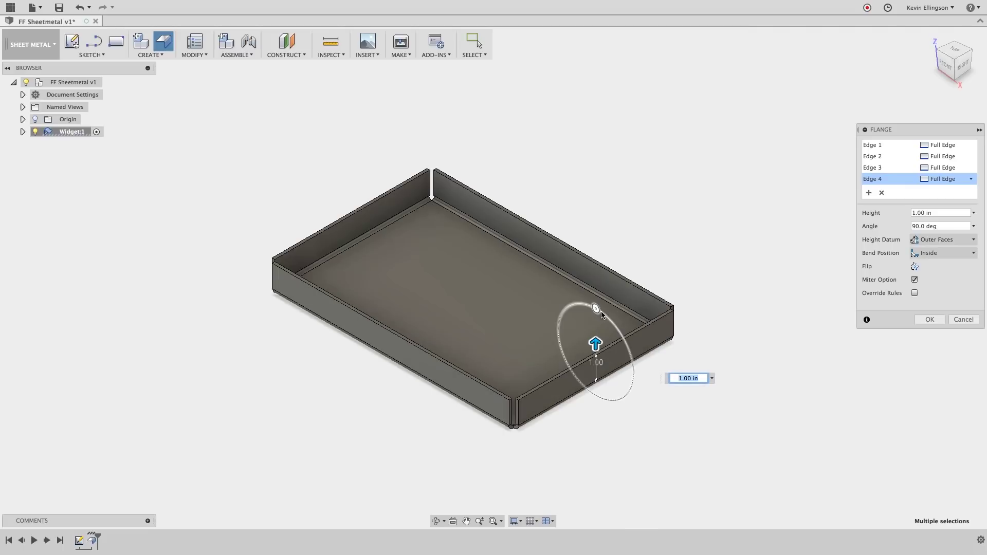
mouse_move(596, 309)
mouse_down()
mouse_move(625, 337)
mouse_move(593, 304)
mouse_move(561, 290)
mouse_move(617, 358)
mouse_move(599, 310)
mouse_move(598, 319)
mouse_up()
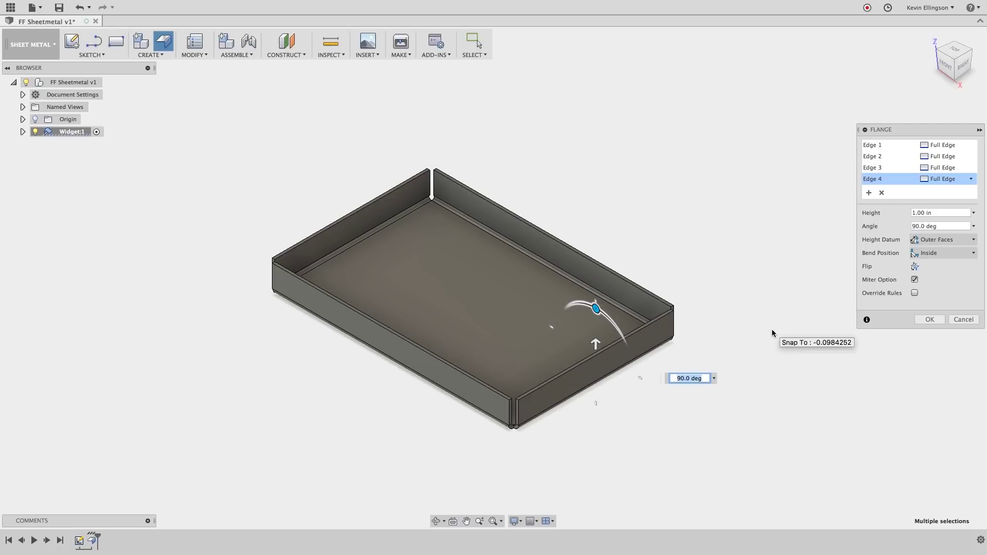
click(928, 319)
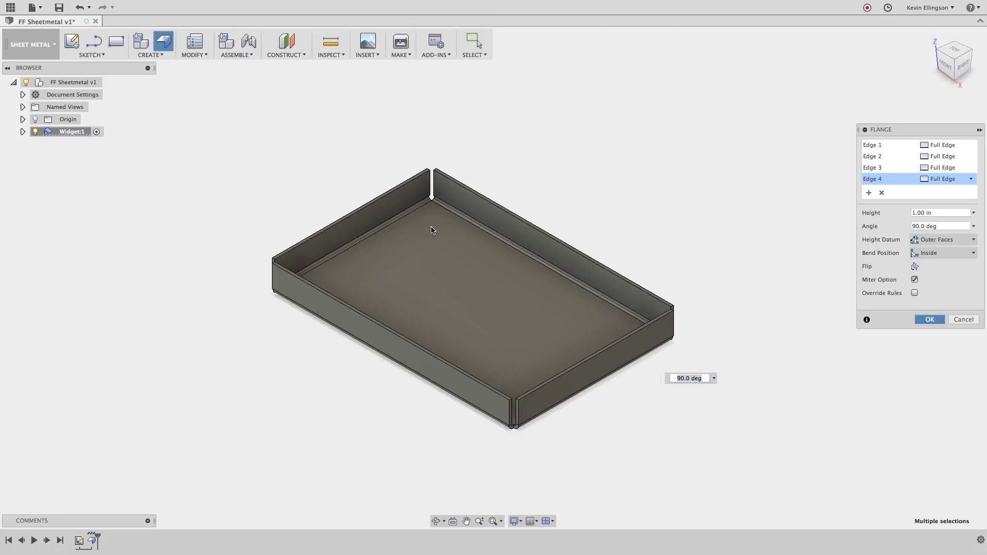
Start a flange on the top edges of two tray walls
click(164, 43)
scroll(293, 227, up, 5)
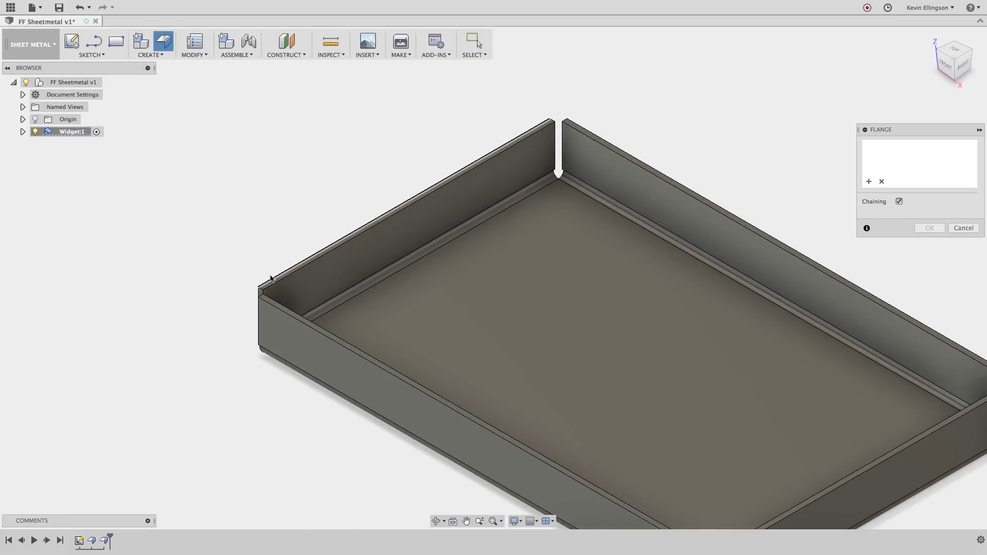
click(271, 279)
click(268, 301)
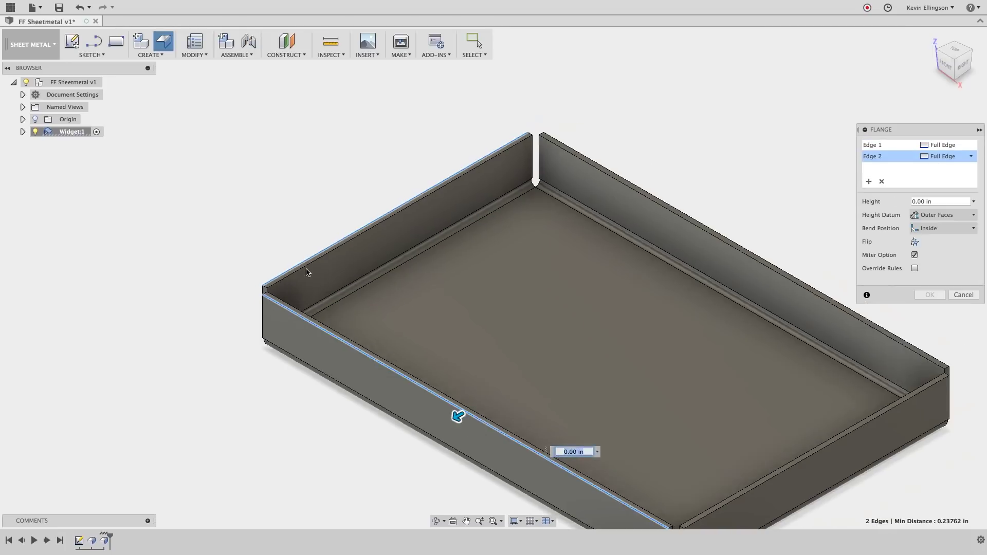
scroll(307, 273, down, 3)
drag(396, 360, 376, 369)
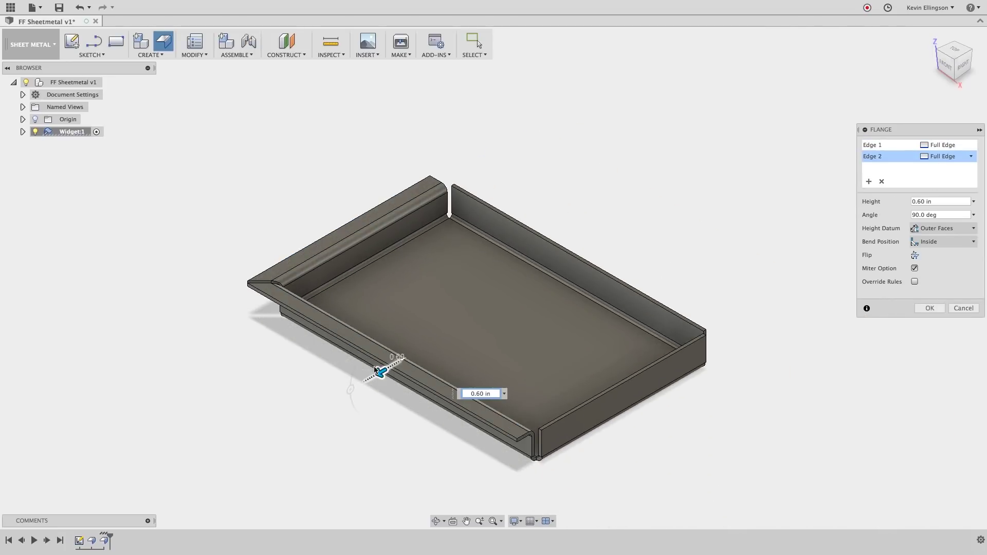
Set that flange height to 0.75 in, confirm it, and begin another flange
click(933, 202)
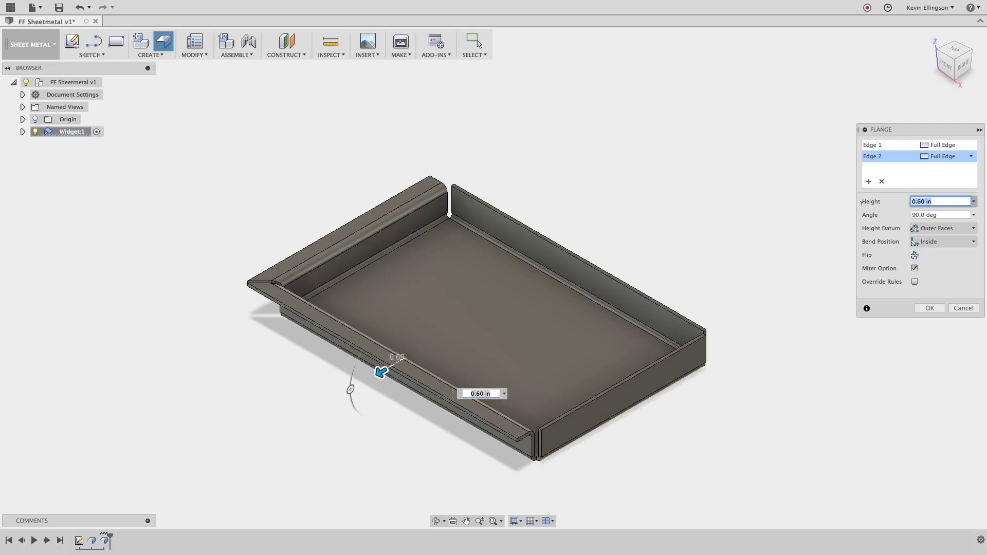
key(BackSpace)
text(.75)
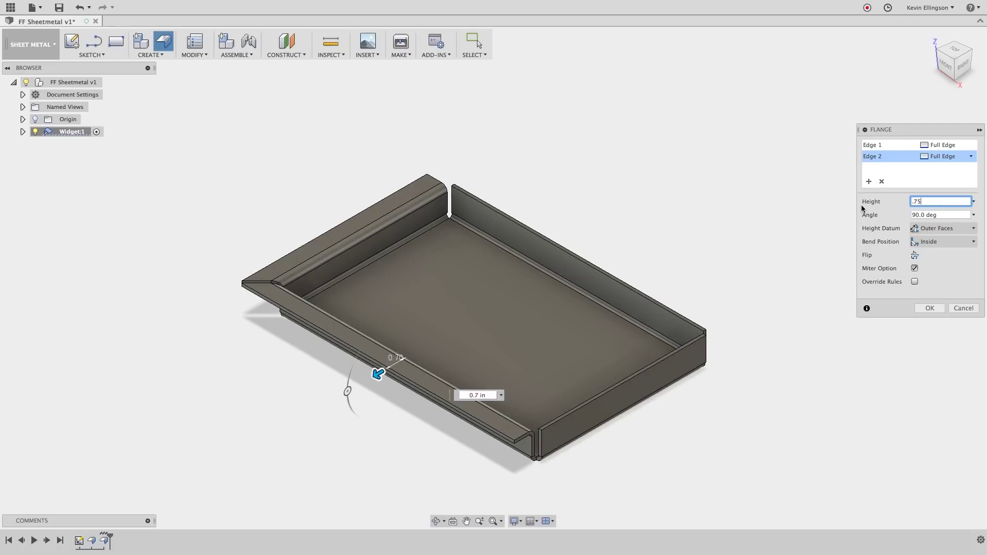
scroll(233, 284, up, 2)
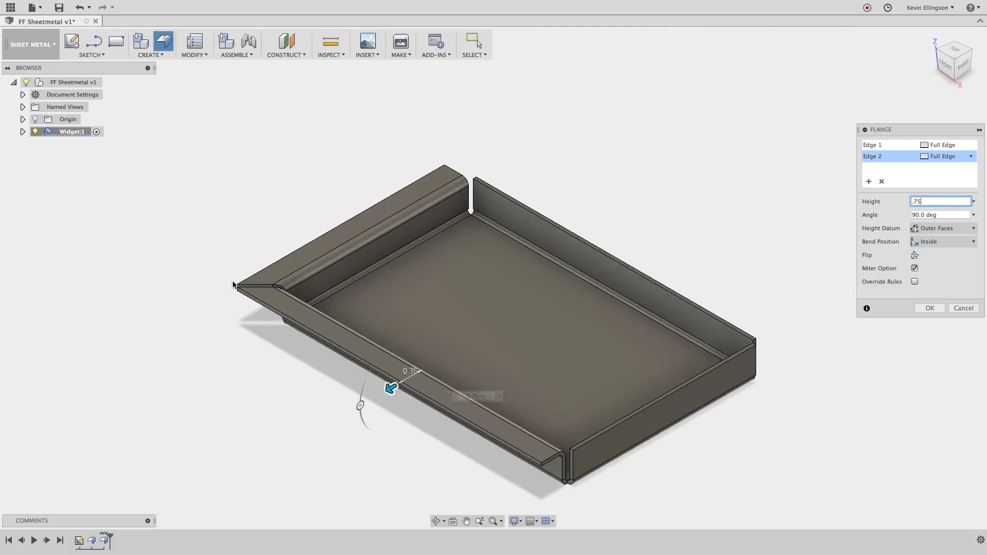
scroll(233, 284, up, 2)
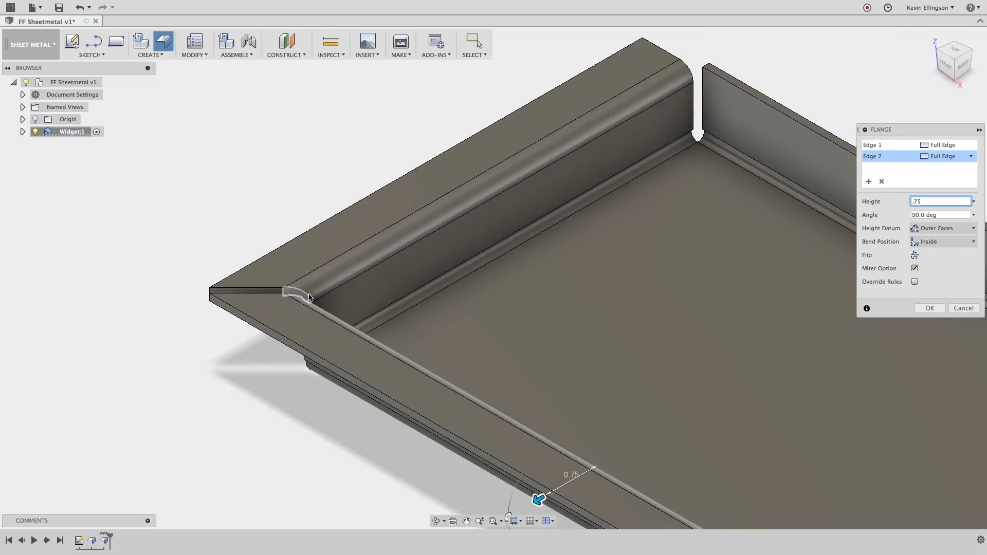
scroll(220, 287, down, 4)
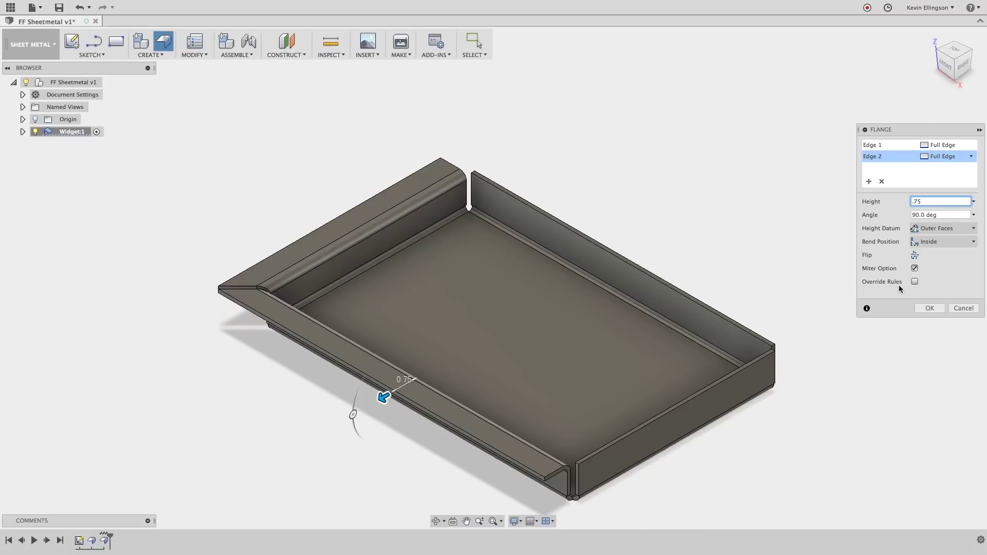
click(928, 309)
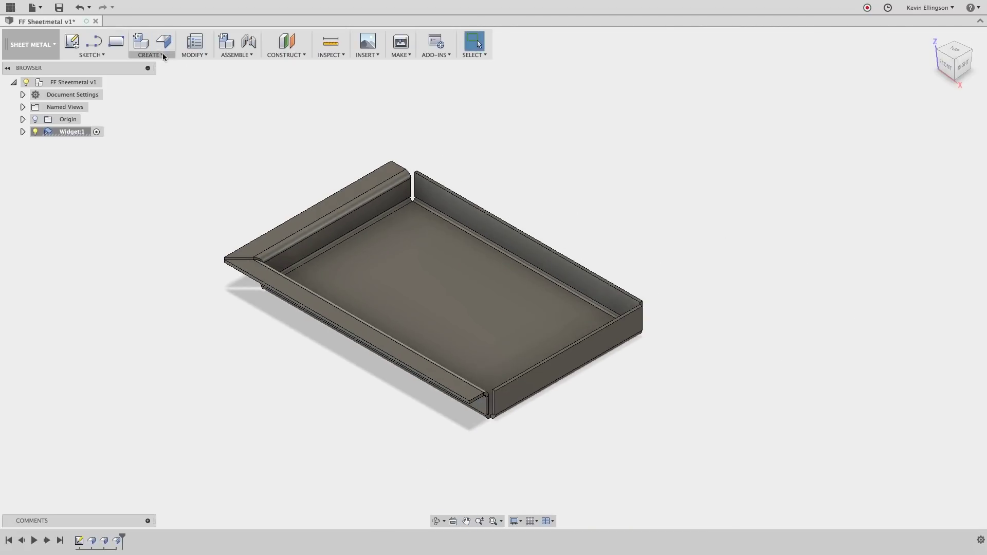
click(163, 42)
scroll(607, 295, up, 4)
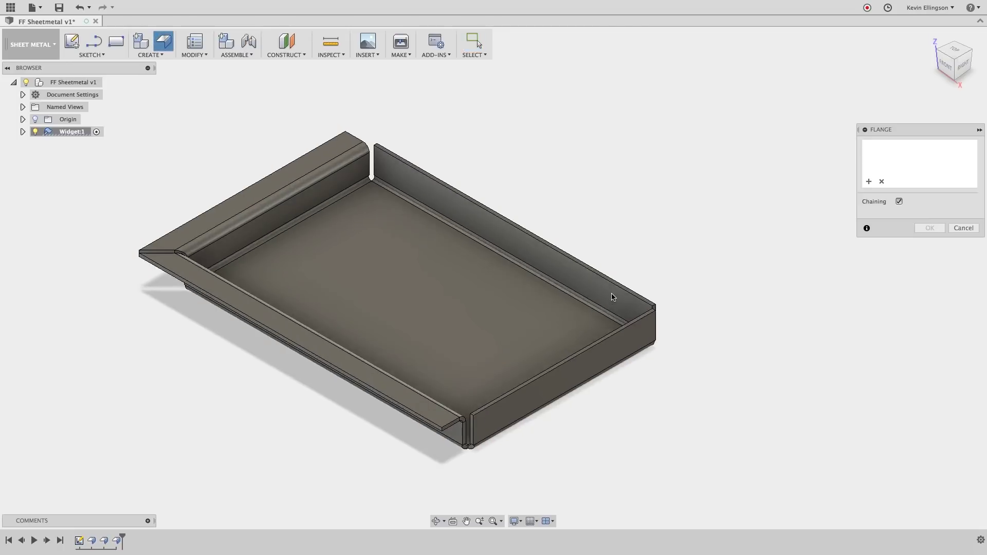
Flange the right and front wall top edges at 0.75 in height
click(639, 302)
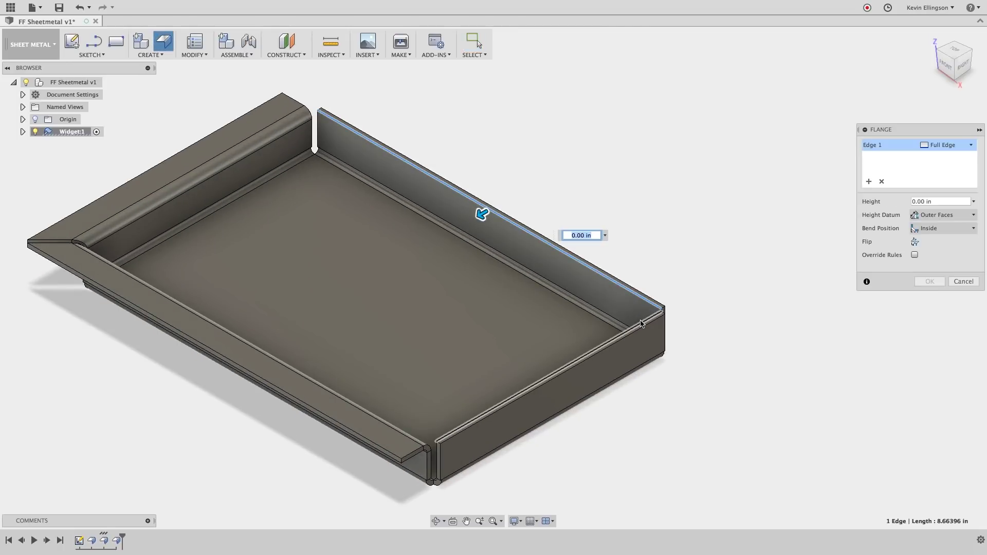
click(641, 323)
drag(535, 370, 519, 357)
click(953, 201)
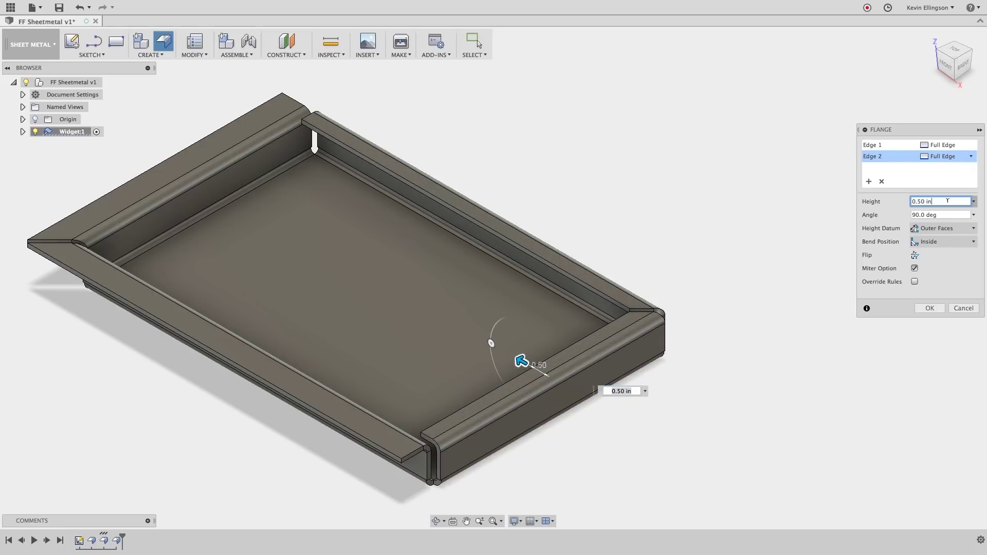
text(.75)
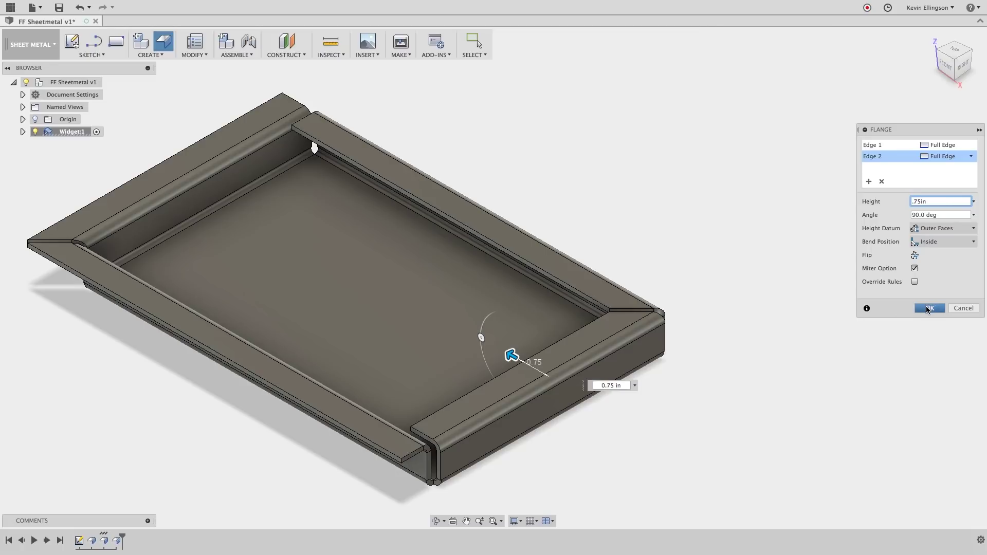
click(927, 309)
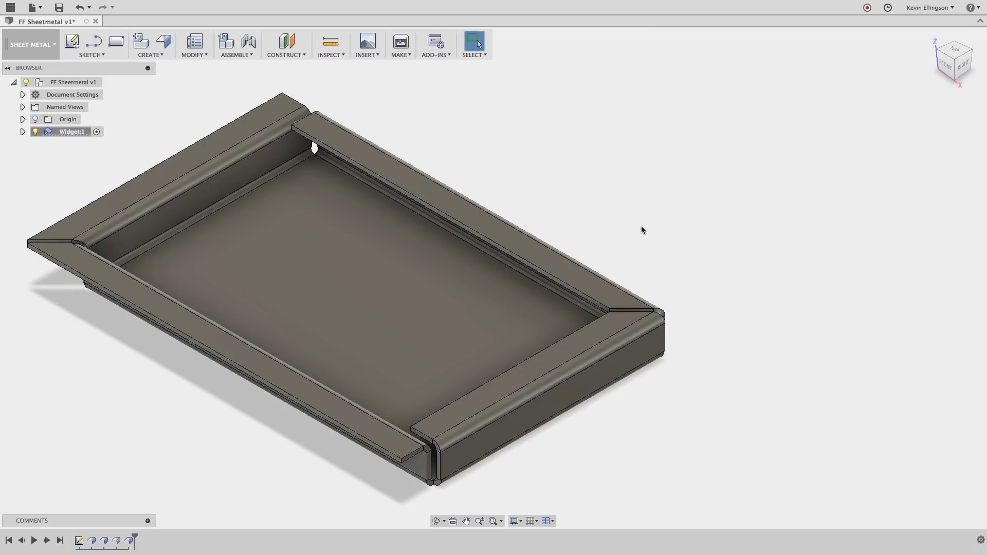
Orbit to the back and start a line sketch on the flange end face
shift+middle_drag(641, 230, 527, 197)
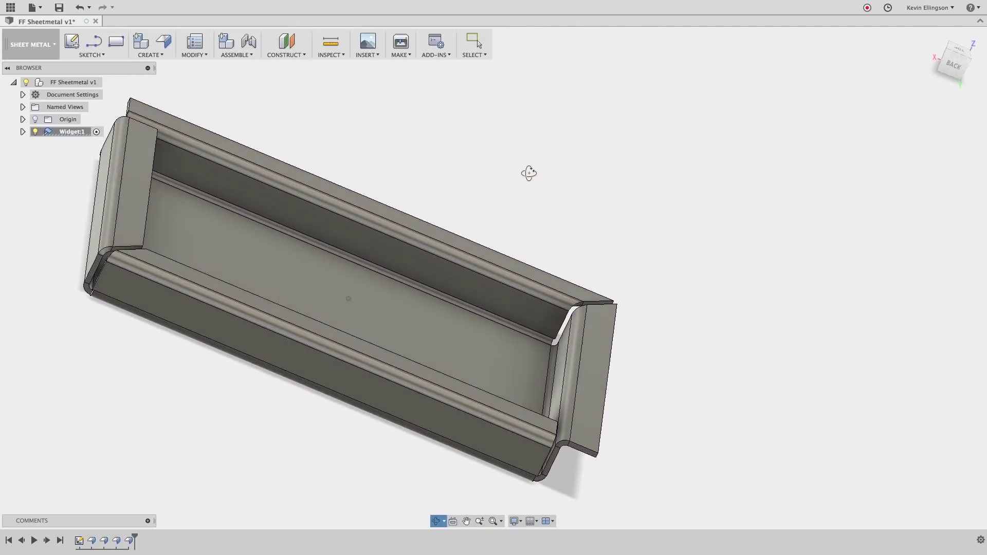
key(Escape)
scroll(624, 455, up, 5)
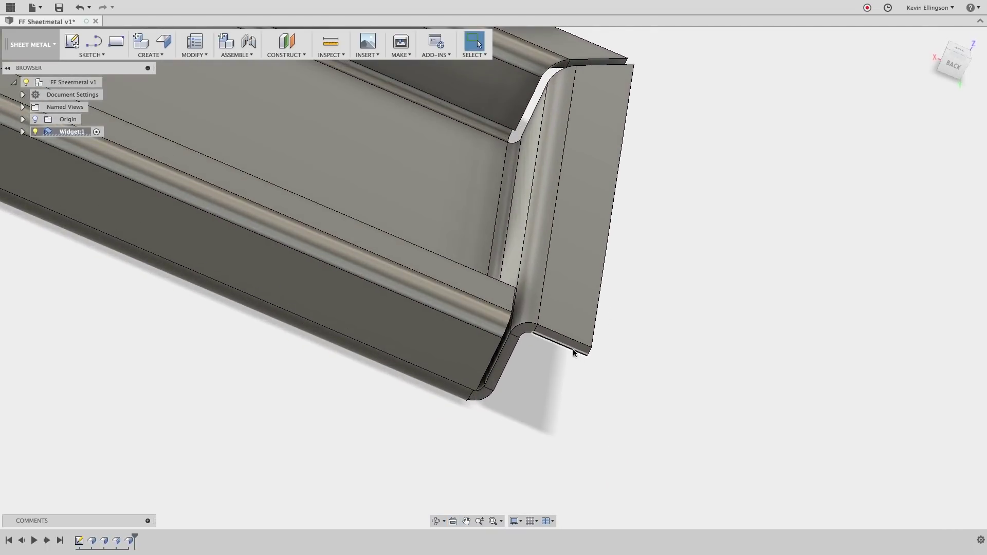
click(101, 55)
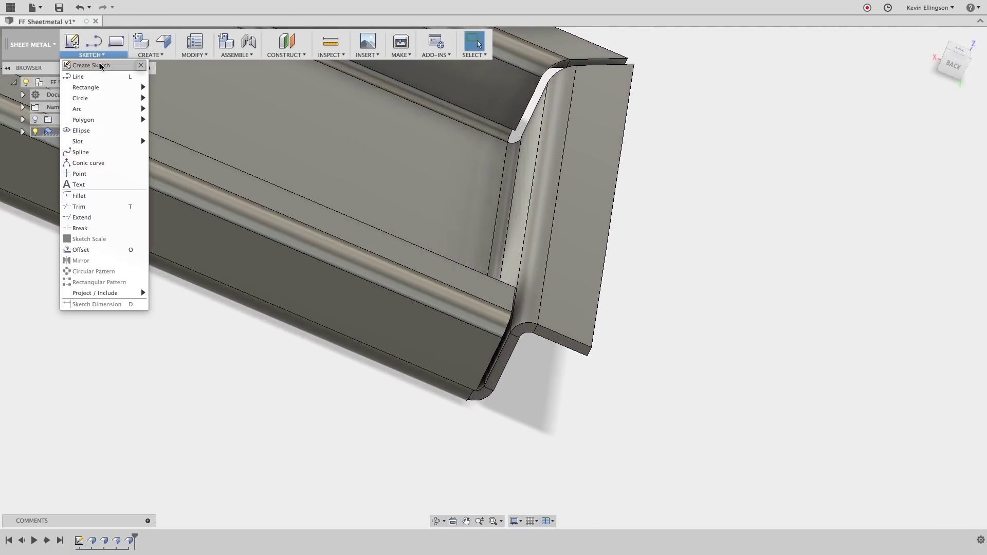
click(97, 76)
scroll(586, 370, up, 5)
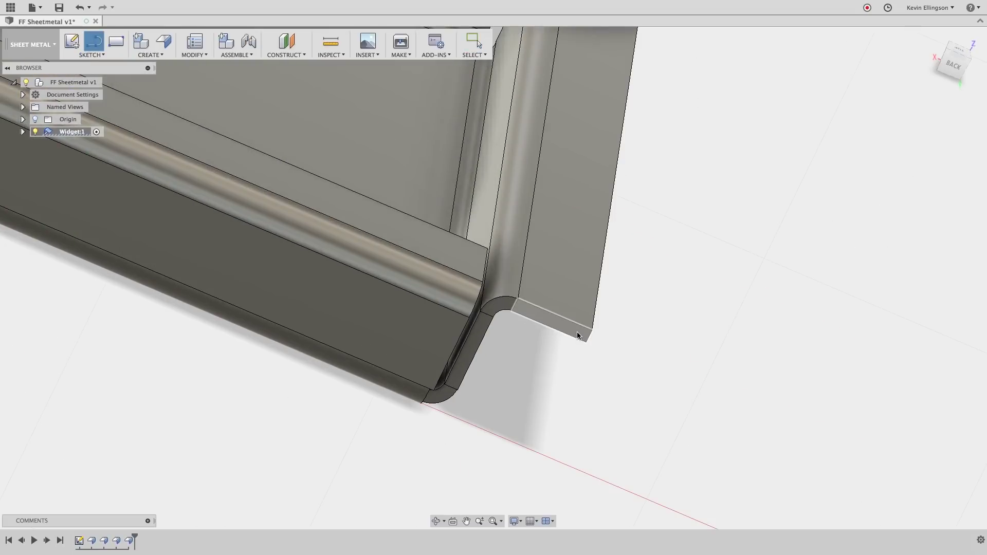
click(577, 334)
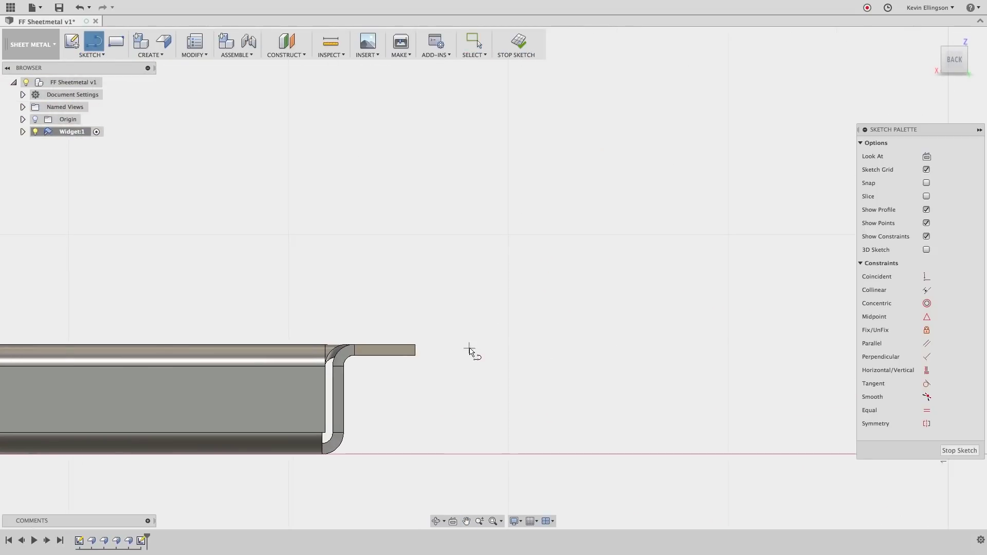
Draw a diagonal line up from the flange's outer corner, then a short horizontal line
click(415, 344)
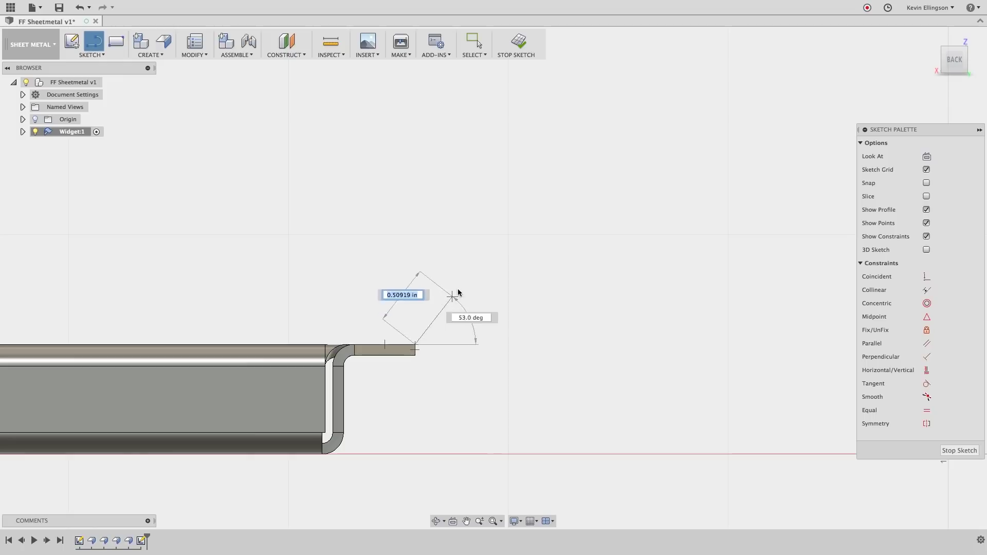
click(498, 265)
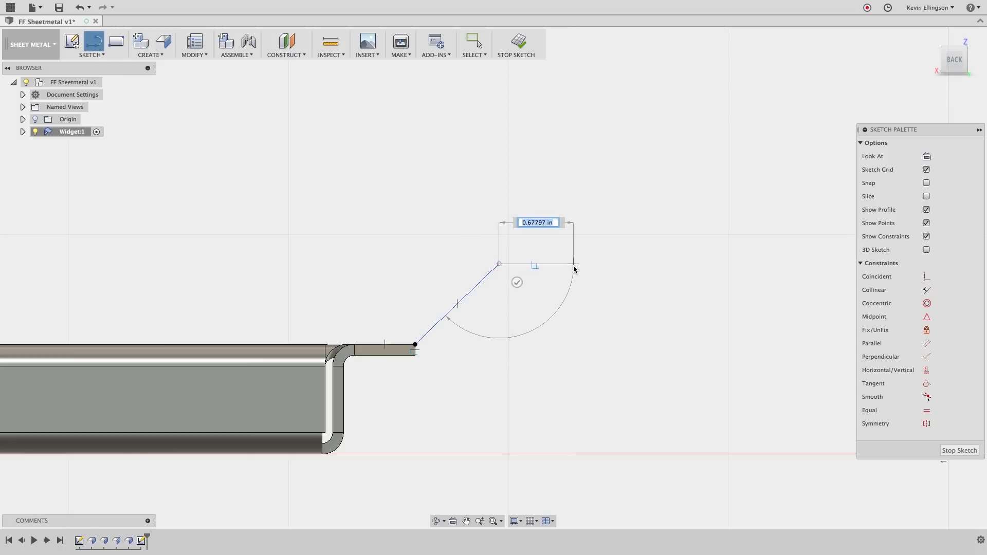
click(577, 264)
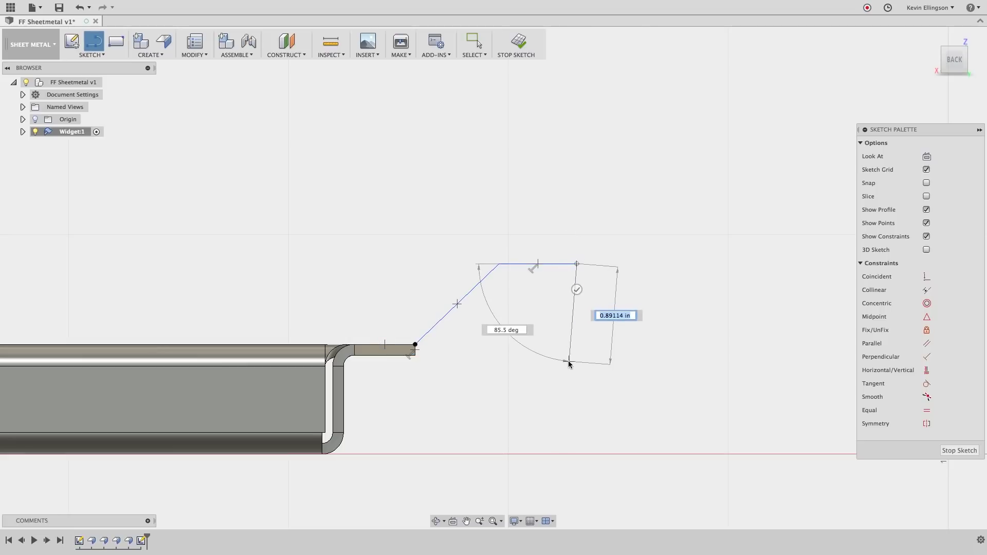
Dimension the diagonal line to 1.00 in and the horizontal line to 0.50 in
key(Escape)
key(d)
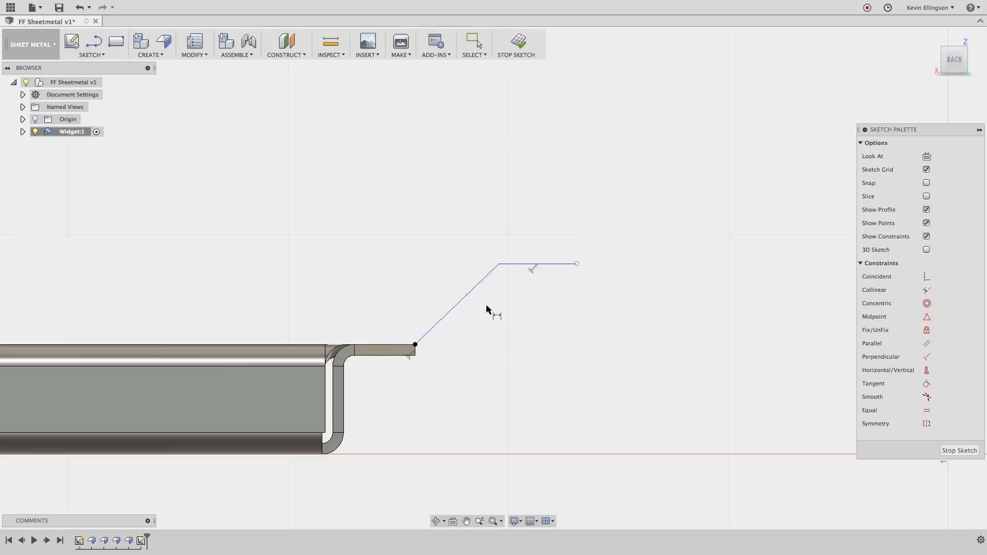
click(467, 293)
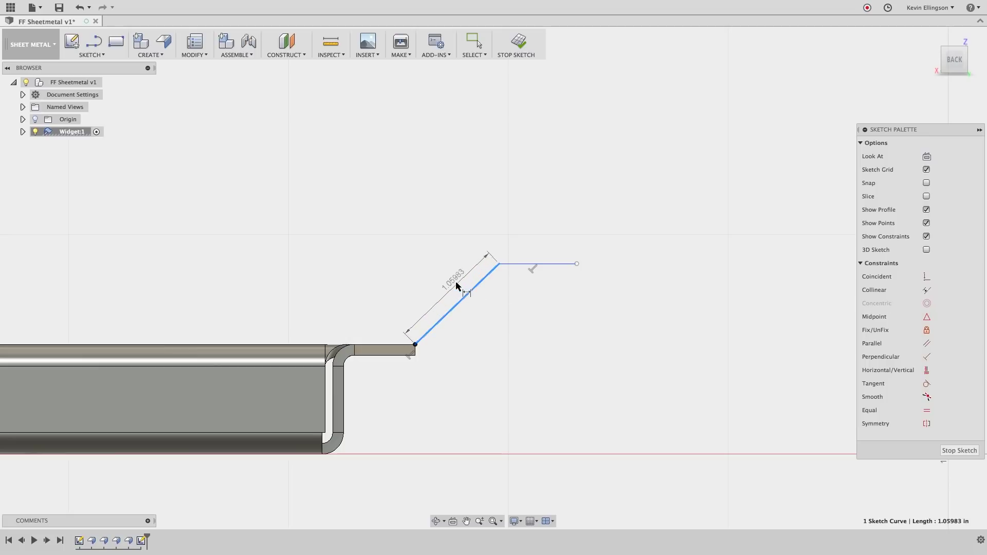
click(456, 281)
text(1)
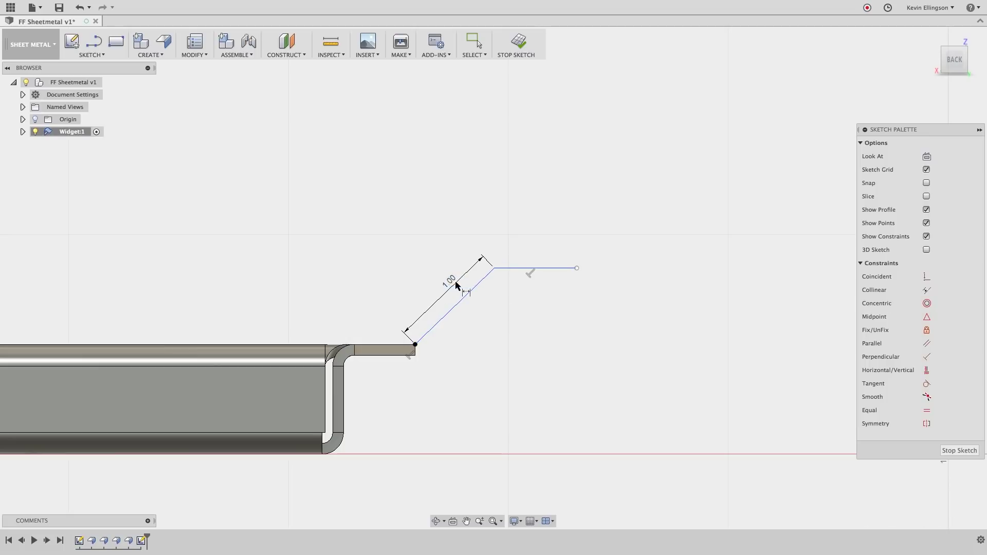
key(Return)
click(537, 269)
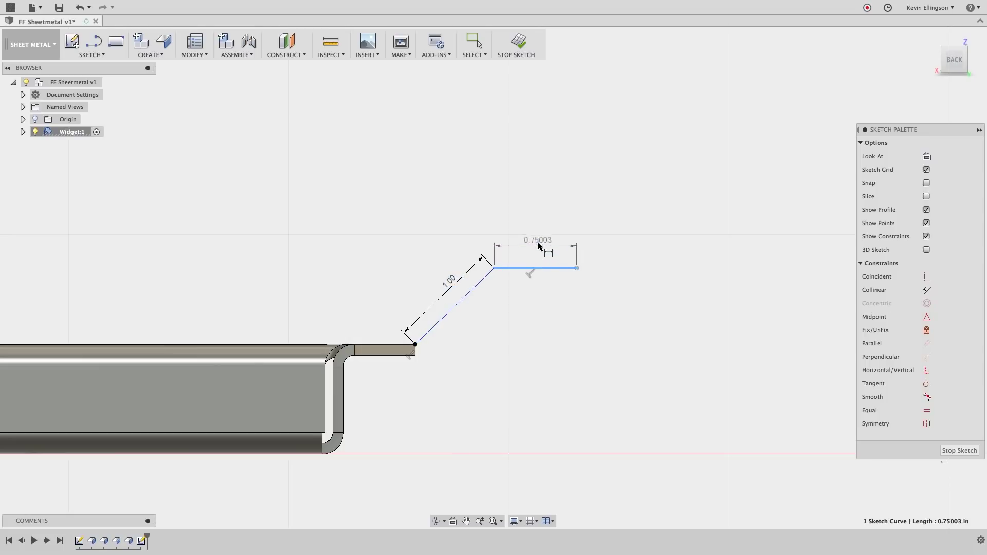
click(538, 240)
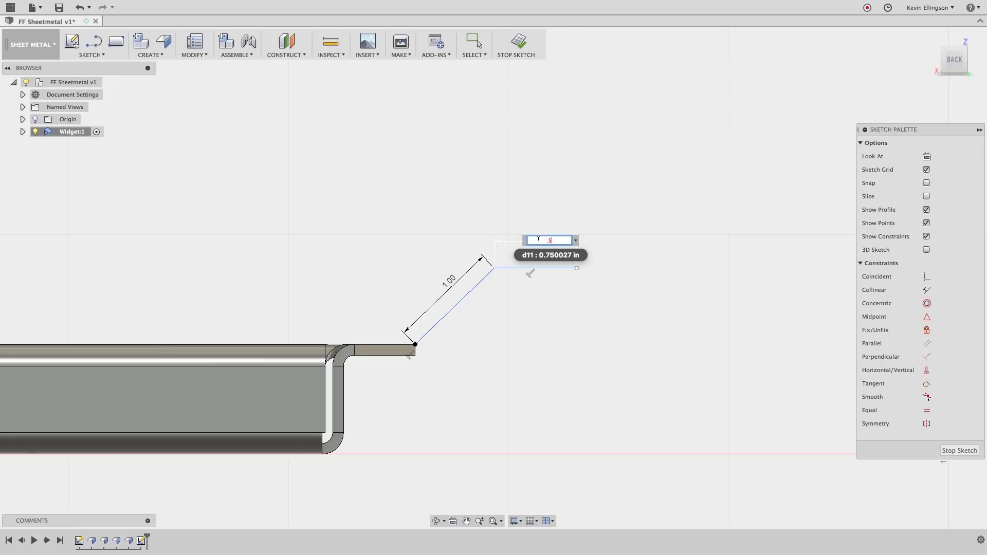
text(.5)
key(Return)
Set the angle between the short vertical edge and the diagonal to 135°
scroll(453, 411, up, 3)
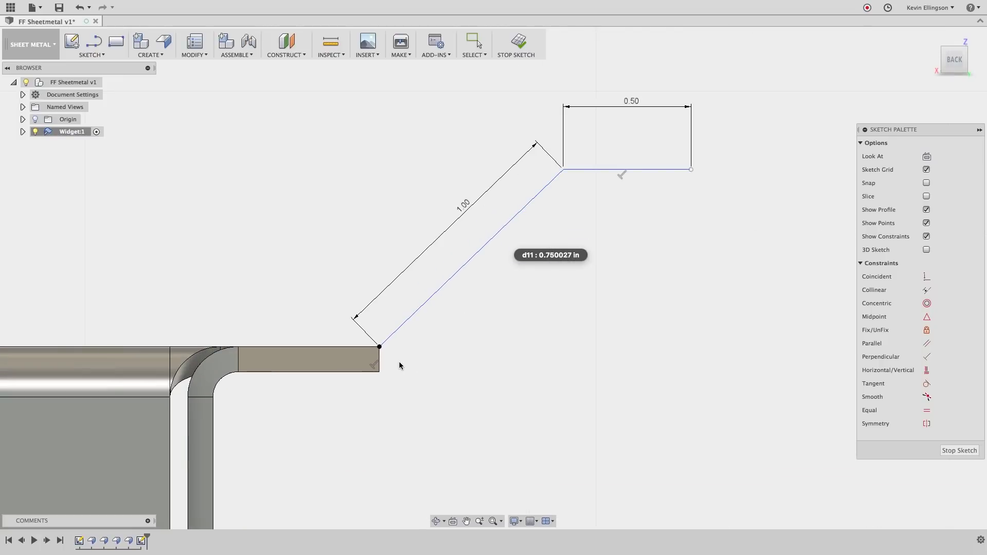
click(380, 363)
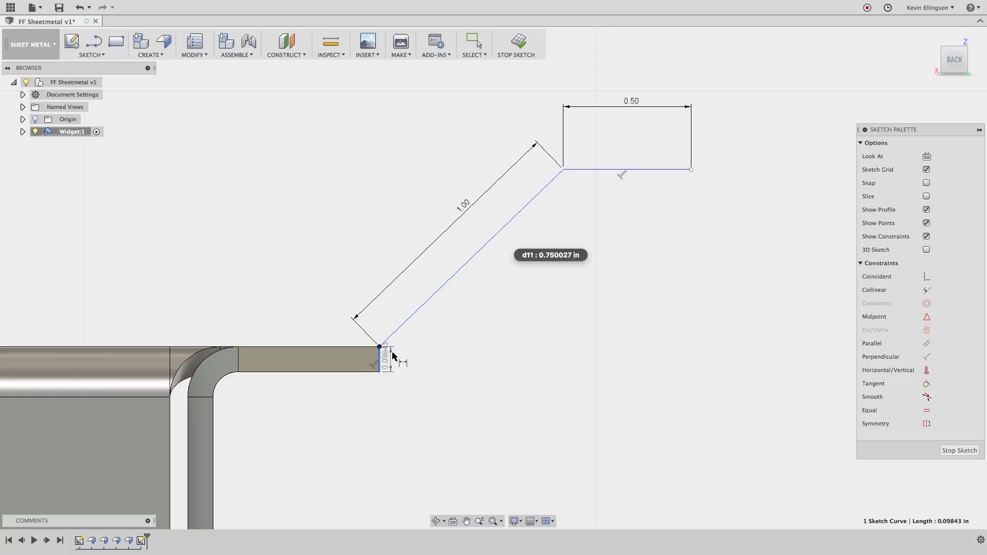
click(396, 330)
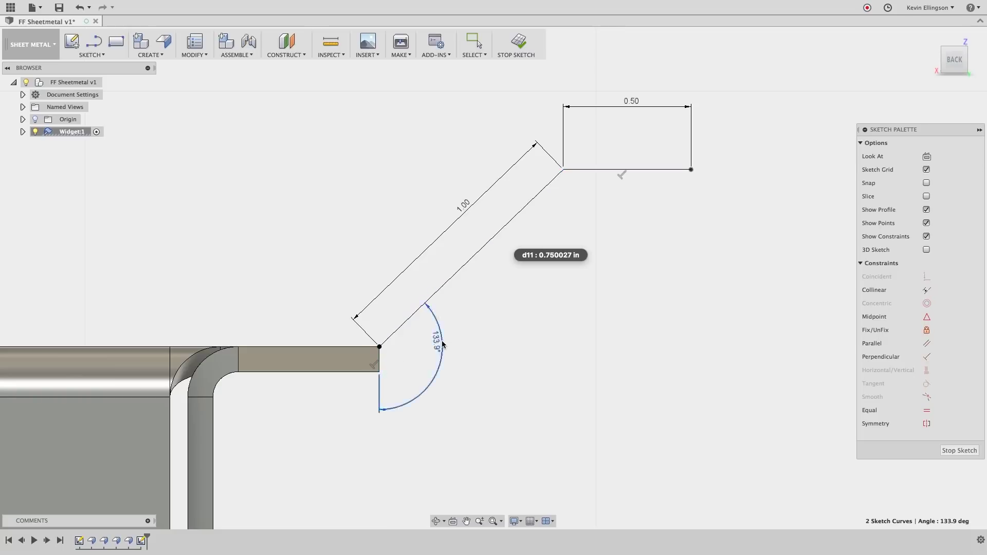
click(442, 341)
text(135)
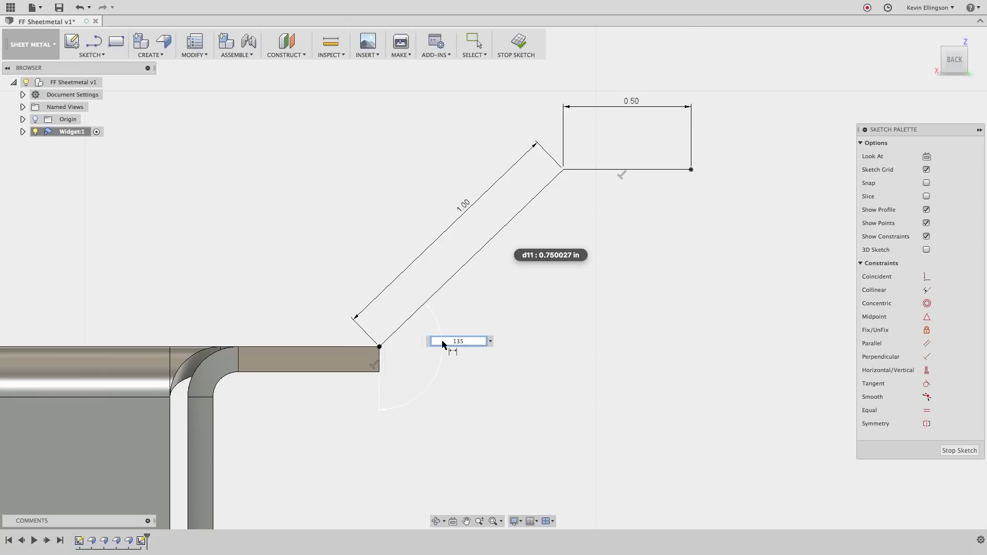
key(Return)
scroll(446, 338, down, 3)
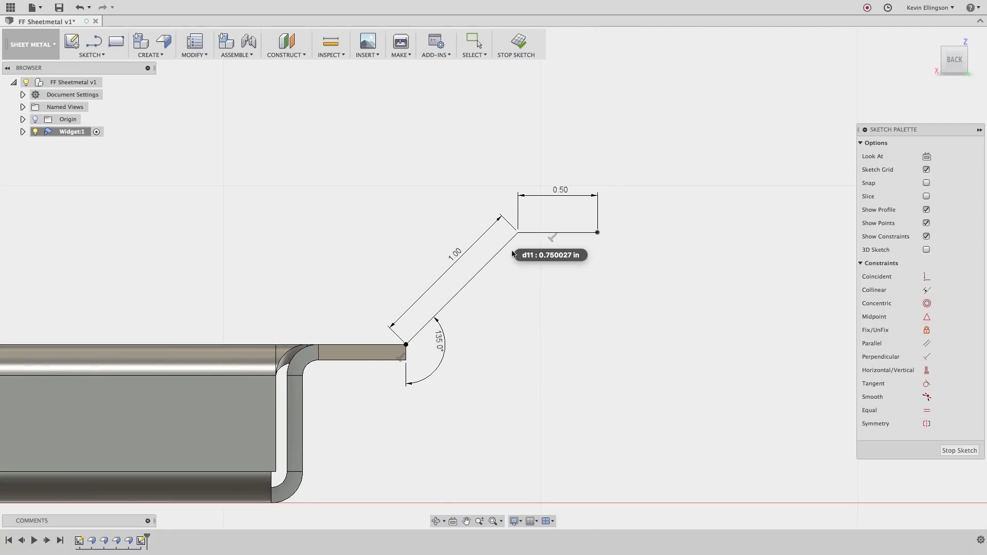
scroll(557, 95, down, 1)
Finish the flange profile sketch and bring it into a 3D view
click(517, 54)
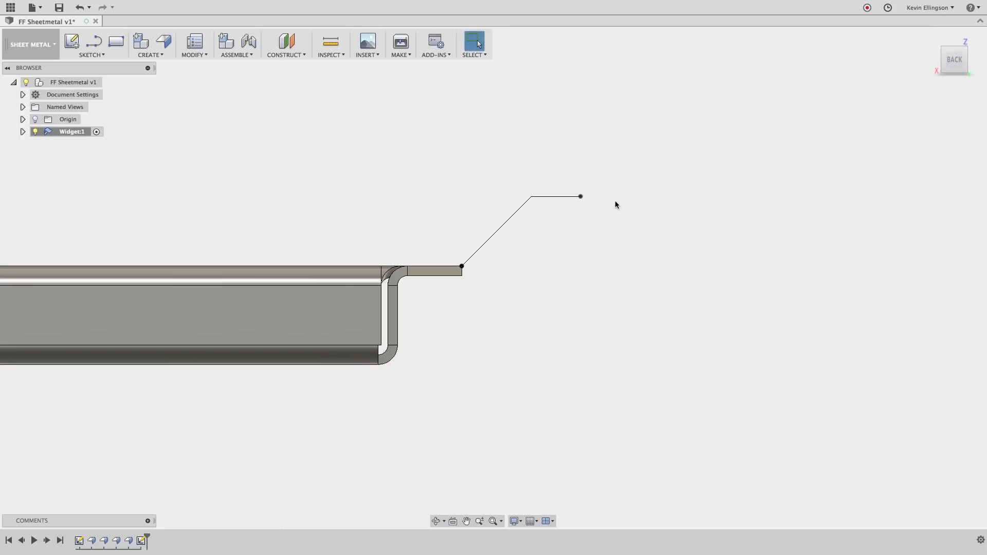
shift+middle_drag(615, 202, 580, 218)
middle_drag(431, 150, 426, 239)
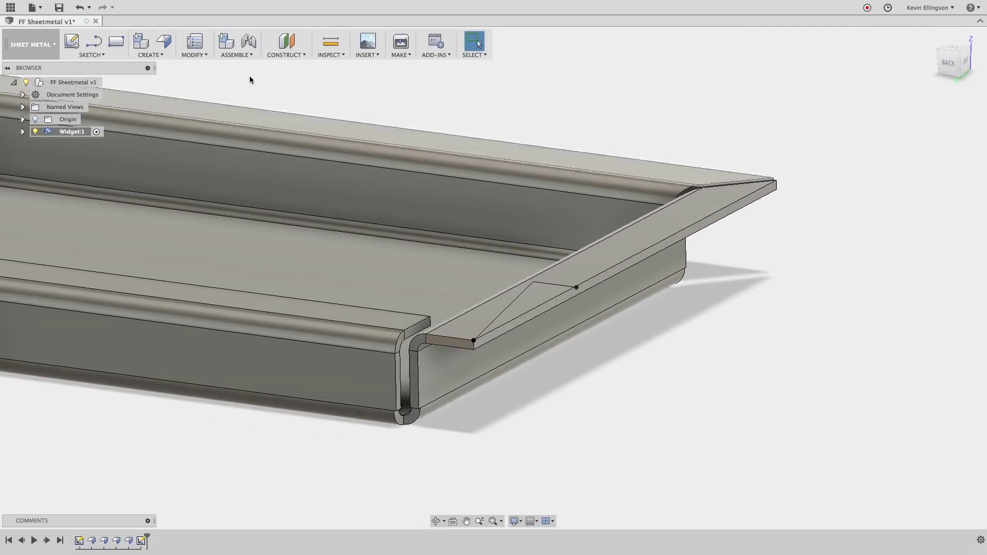
Create a flange using the angled sketch line as profile along the tray rim edge
click(166, 41)
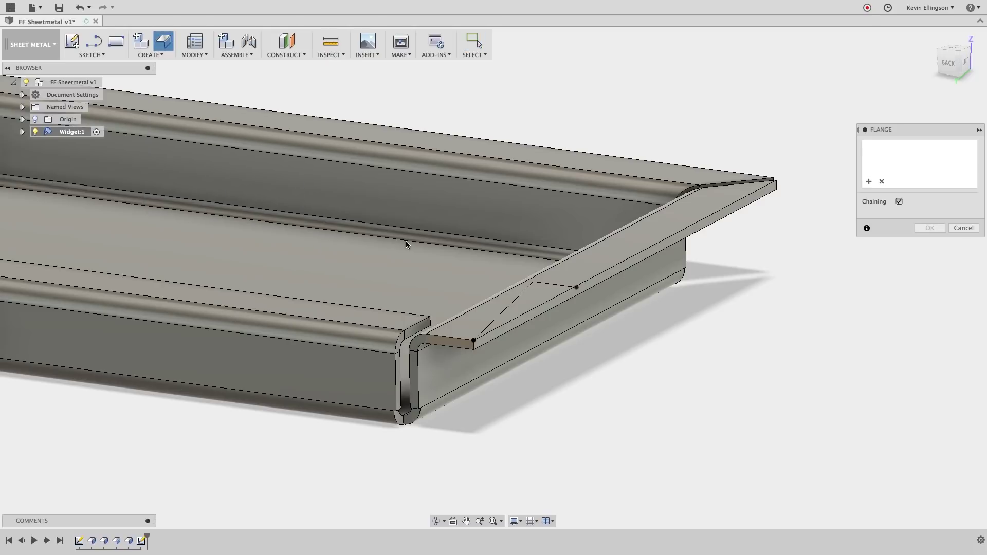
click(532, 289)
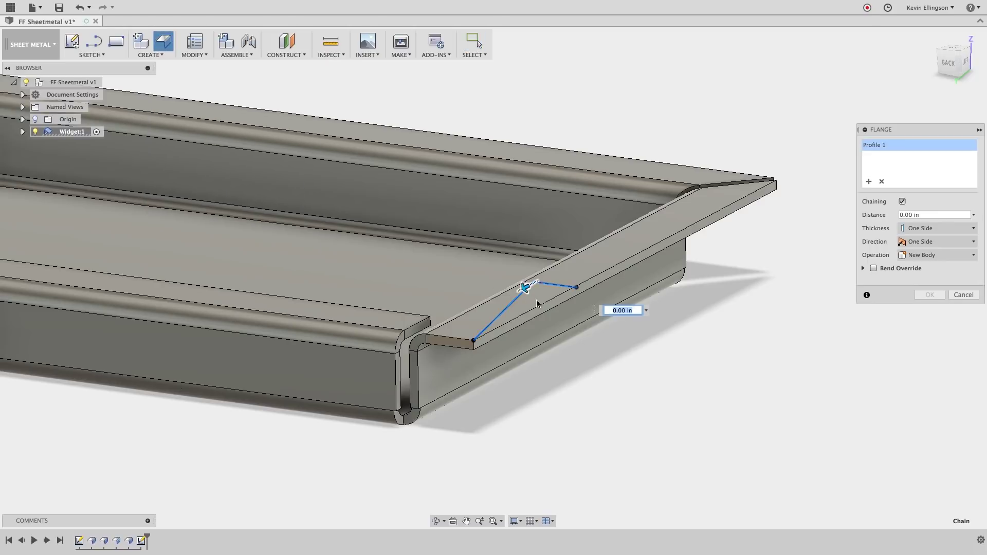
click(656, 246)
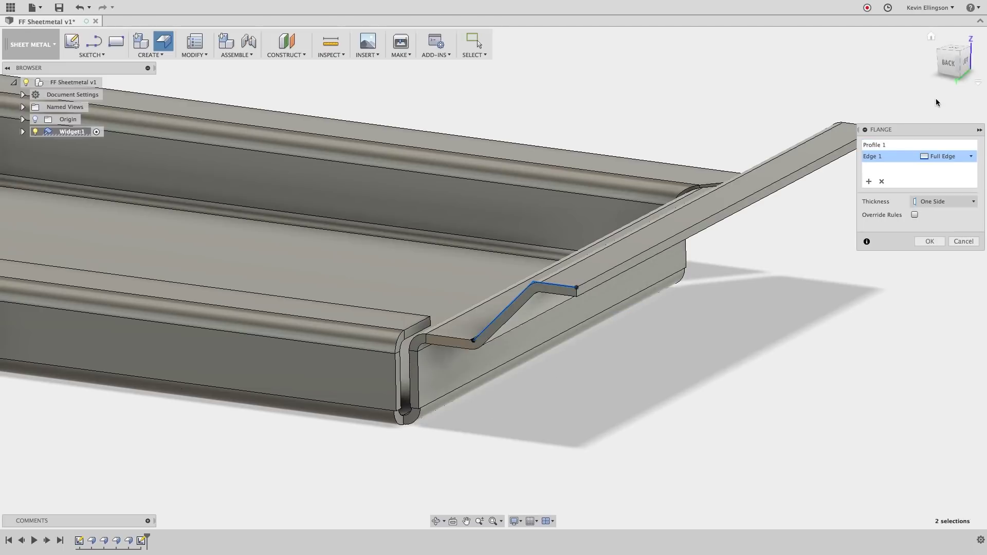
click(948, 63)
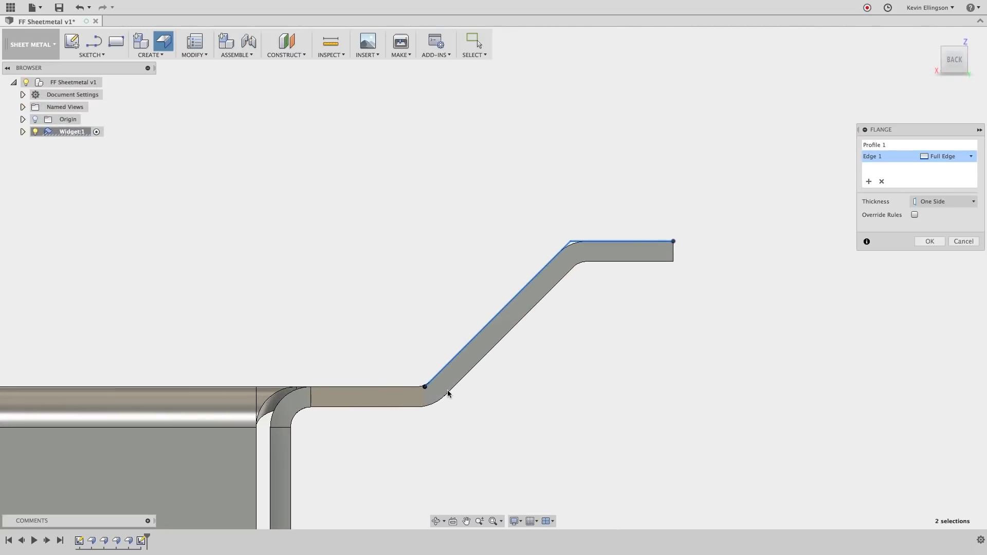
scroll(580, 221, up, 4)
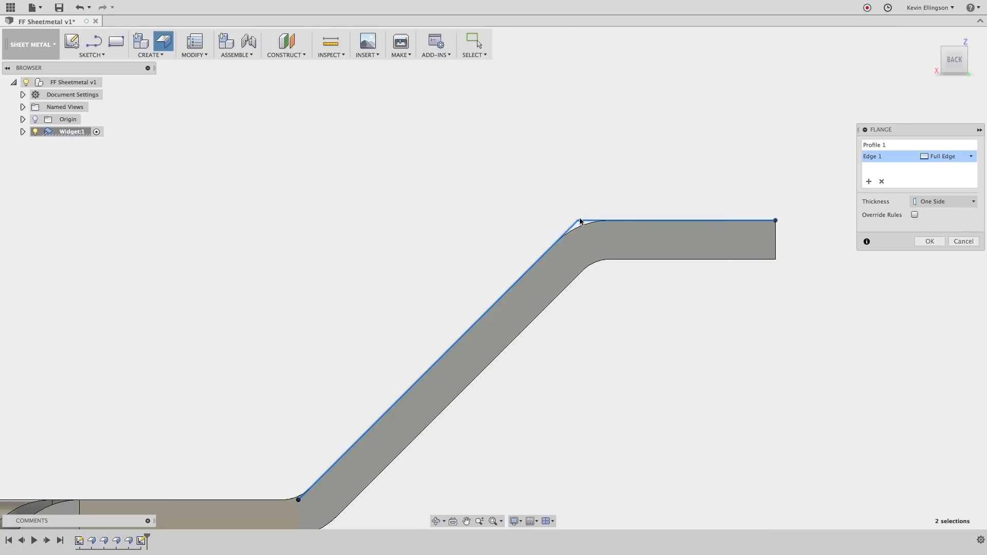
scroll(590, 242, down, 6)
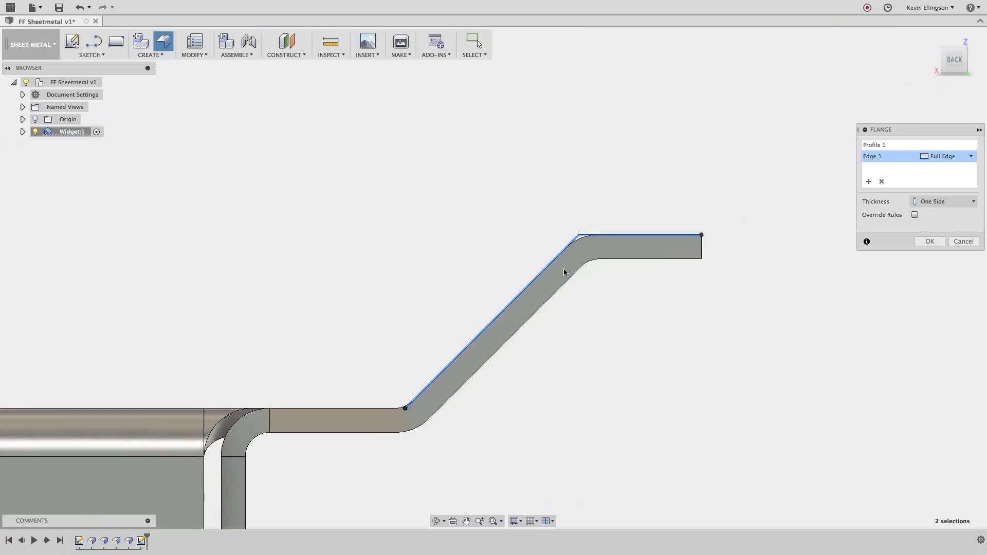
shift+middle_drag(700, 302, 671, 326)
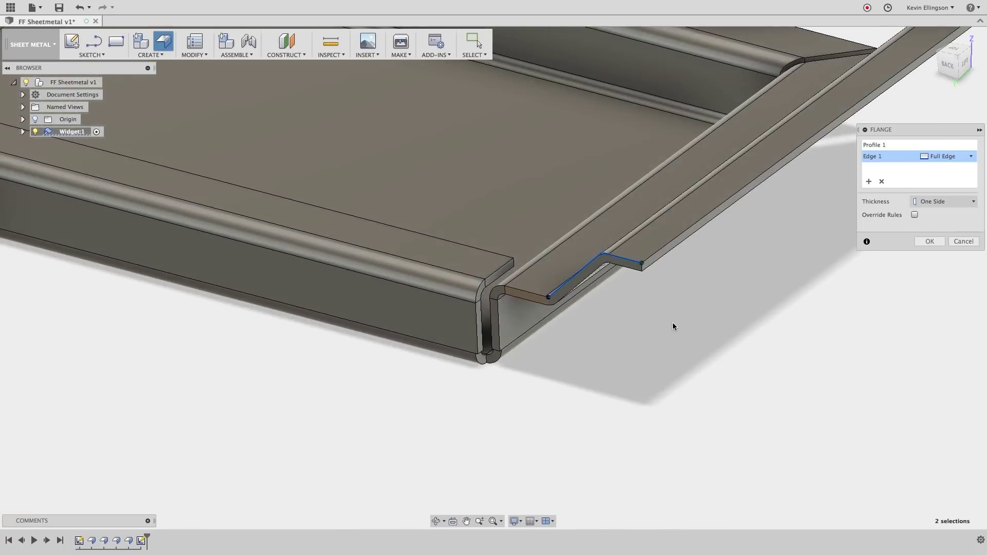
click(929, 242)
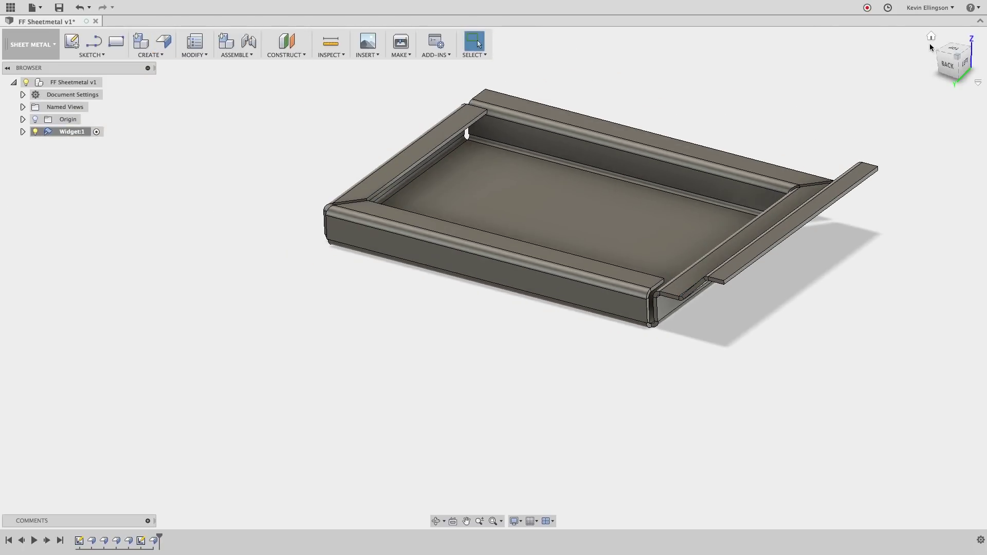
Start a new sketch on the tray's rear inner wall face
click(932, 37)
scroll(436, 216, down, 2)
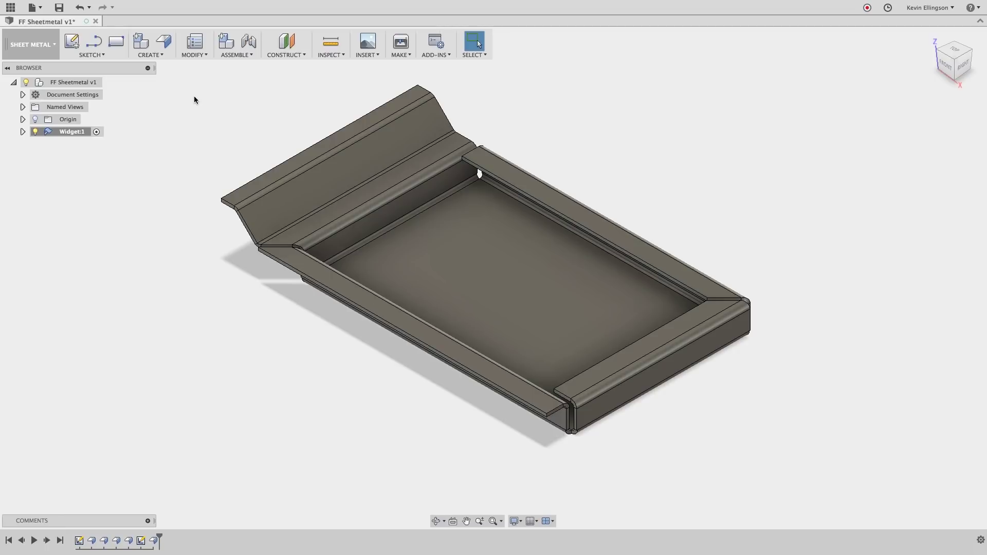
click(105, 54)
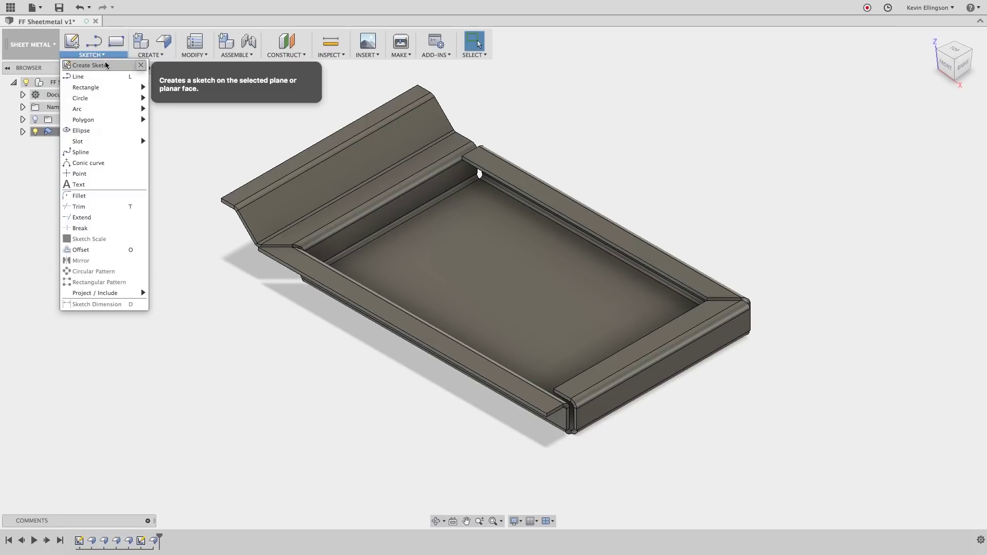
click(107, 65)
click(392, 213)
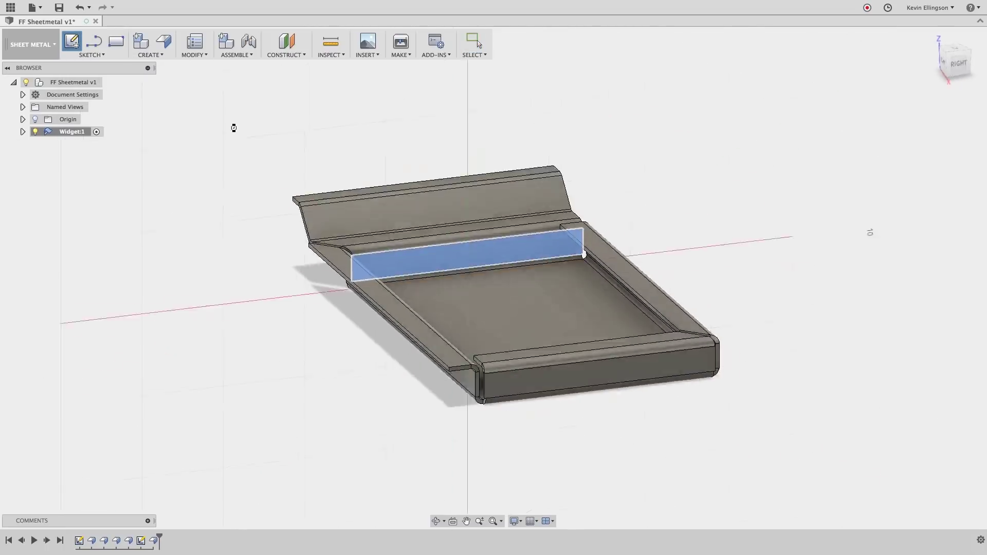
Draw a 2-point rectangle from the upper wall down across the inner wall
click(121, 54)
mouse_move(118, 87)
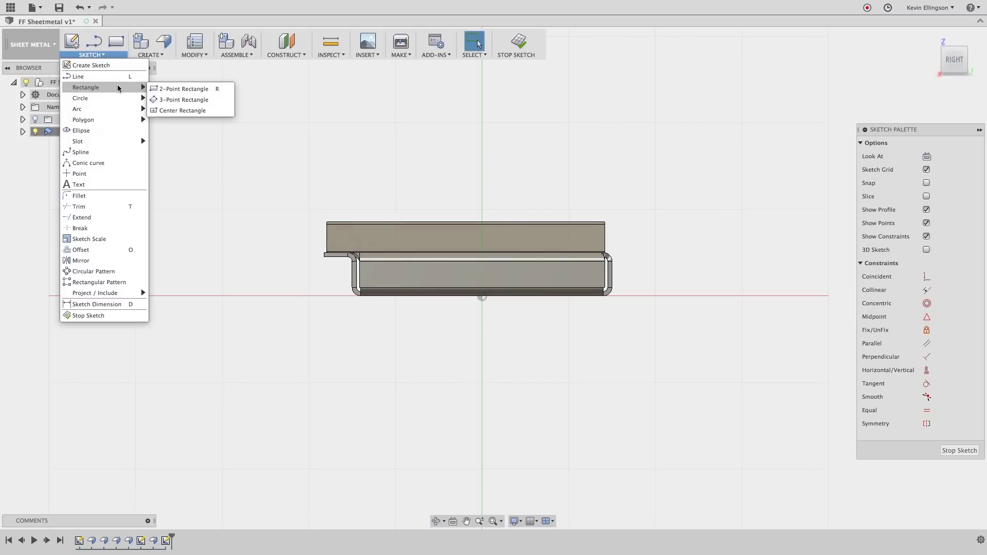
click(171, 89)
scroll(478, 288, up, 3)
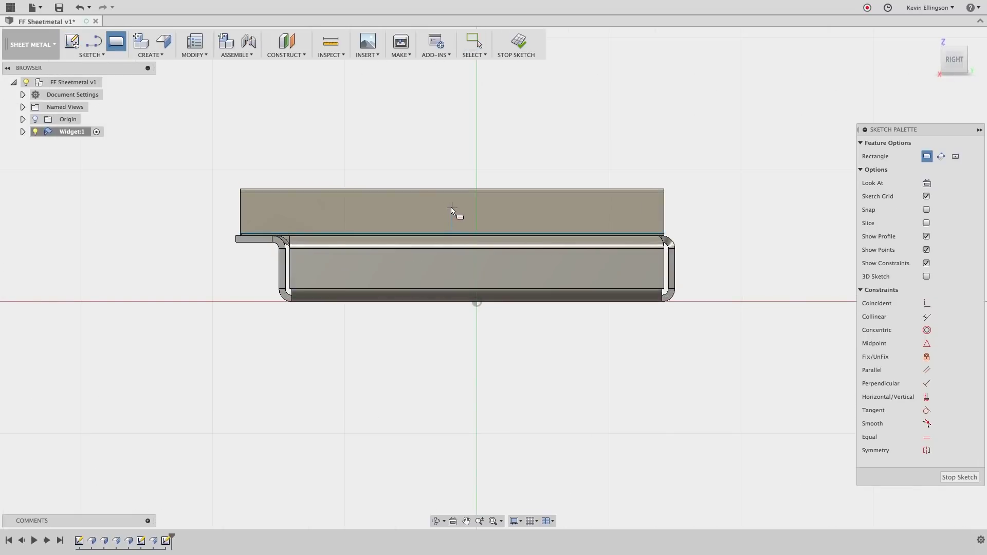
click(451, 206)
click(499, 270)
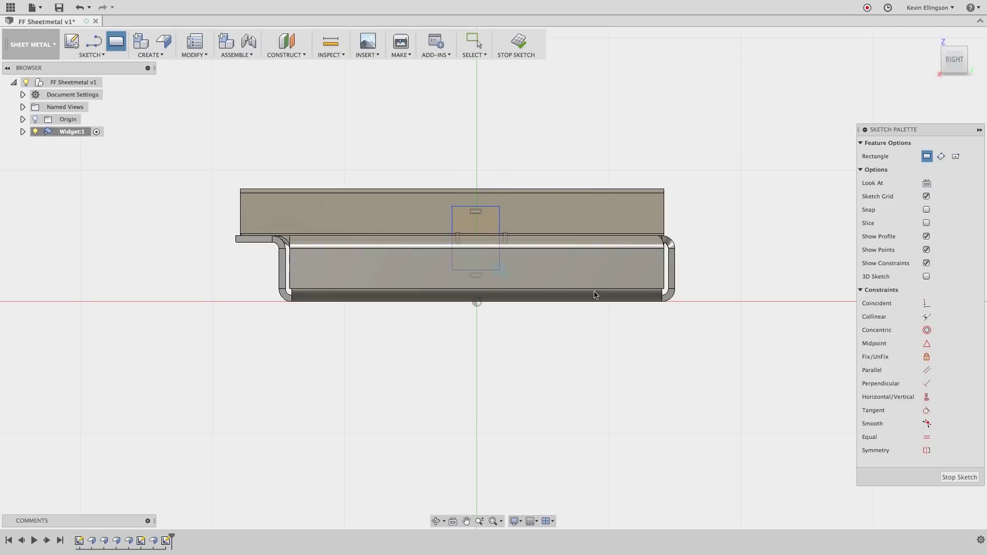
Finish the rectangle sketch and return to an isometric view of the tray
click(959, 477)
scroll(612, 324, down, 3)
mouse_move(612, 324)
shift+middle_down()
mouse_move(632, 324)
mouse_move(639, 349)
shift+middle_up()
Extrude both rectangle profiles backward as a cut, notching the rear wall and angled flange
key(e)
scroll(440, 194, up, 2)
click(445, 191)
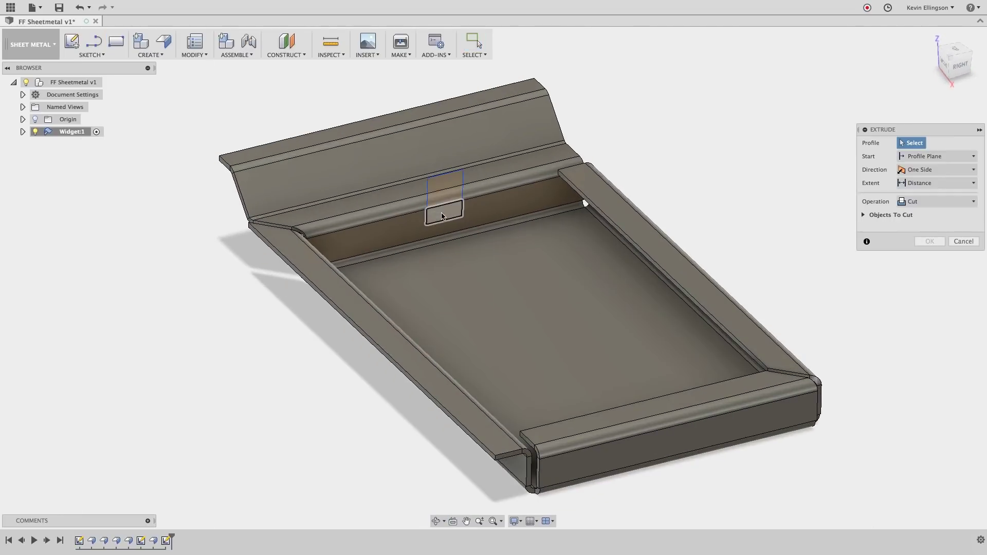
click(446, 214)
scroll(446, 214, down, 2)
drag(448, 195, 323, 79)
click(929, 268)
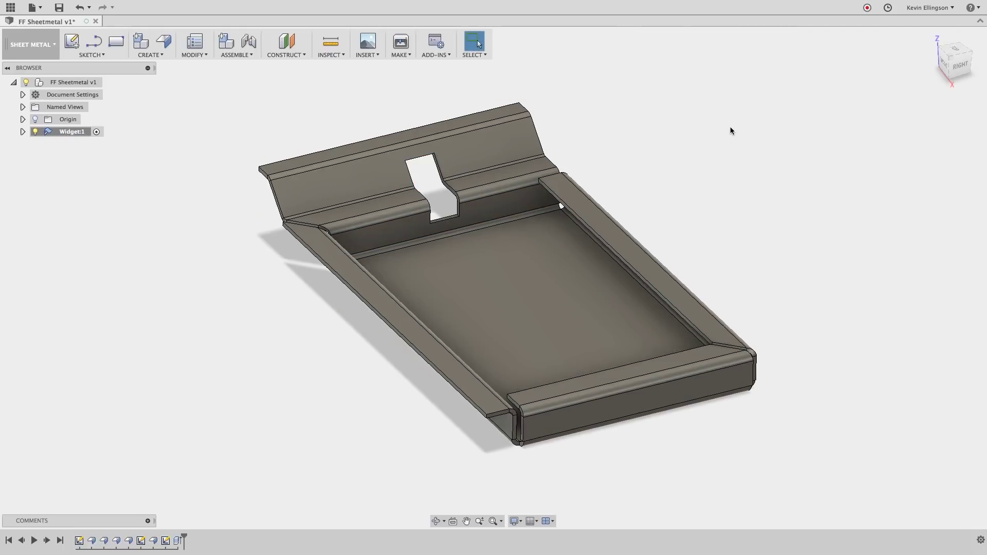
shift+middle_drag(733, 131, 702, 147)
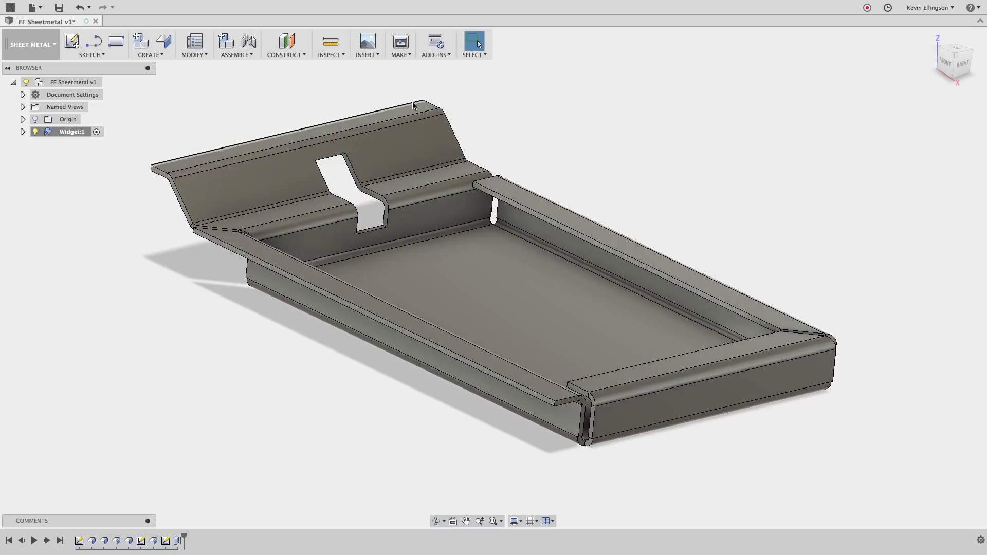
scroll(348, 152, up, 3)
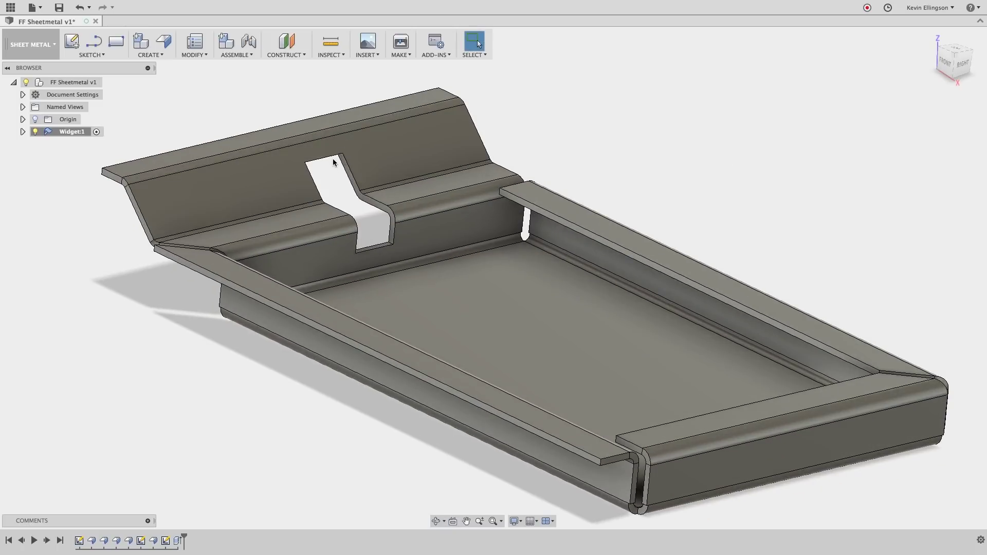
Create a flat pattern with the tray's bottom face as the stationary face
click(205, 54)
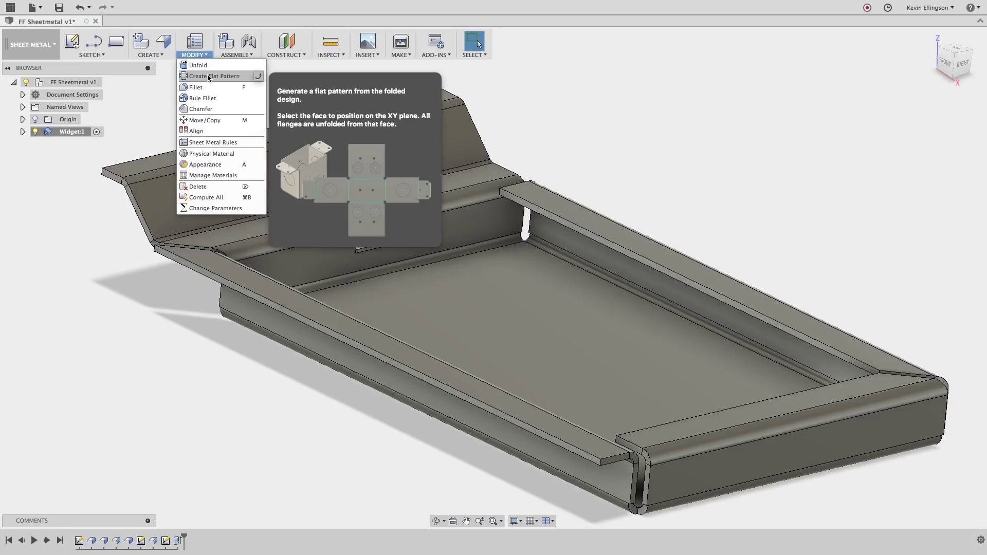
click(211, 78)
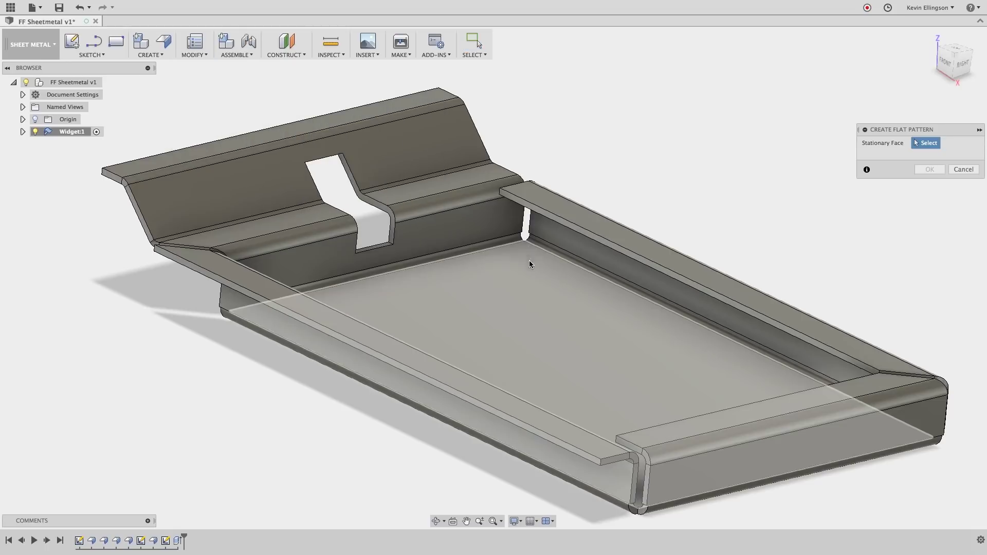
click(529, 288)
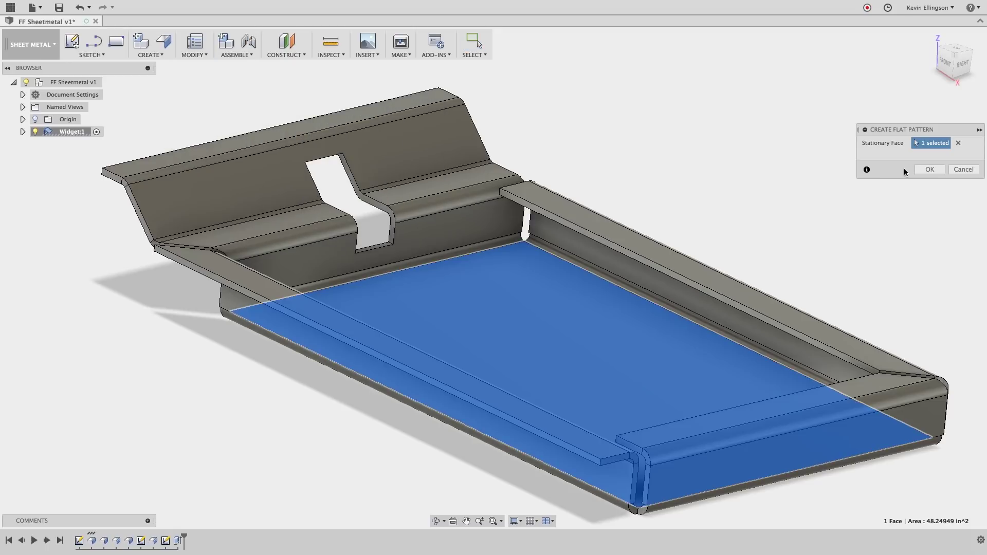
click(929, 169)
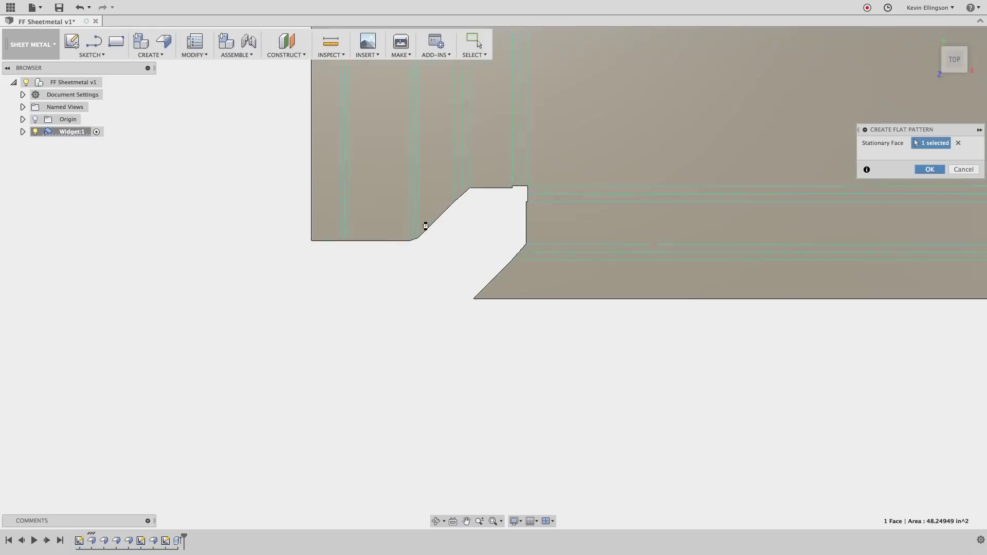
View the flat pattern straight from the bottom, zoomed in on the rectangular cutout
scroll(205, 276, up, 2)
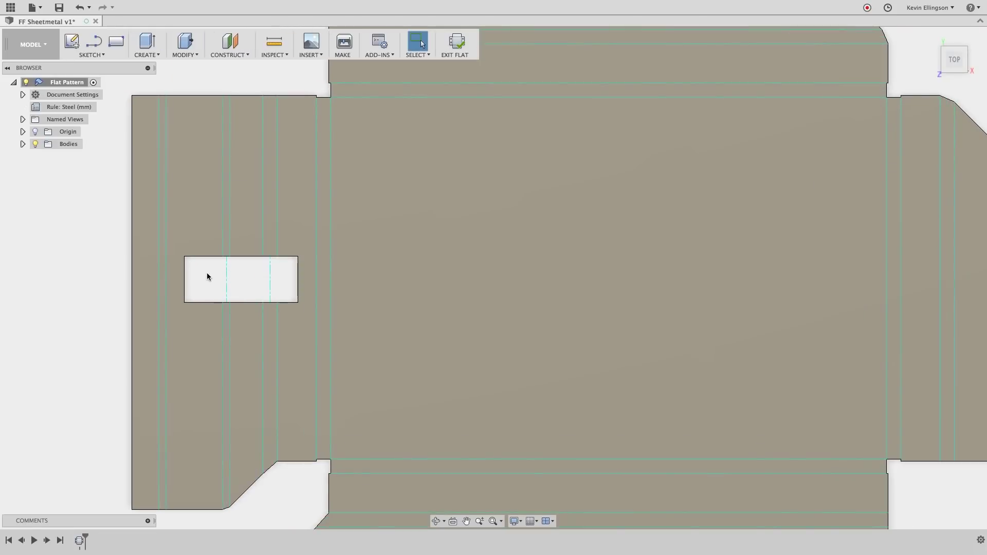
middle_drag(206, 277, 271, 264)
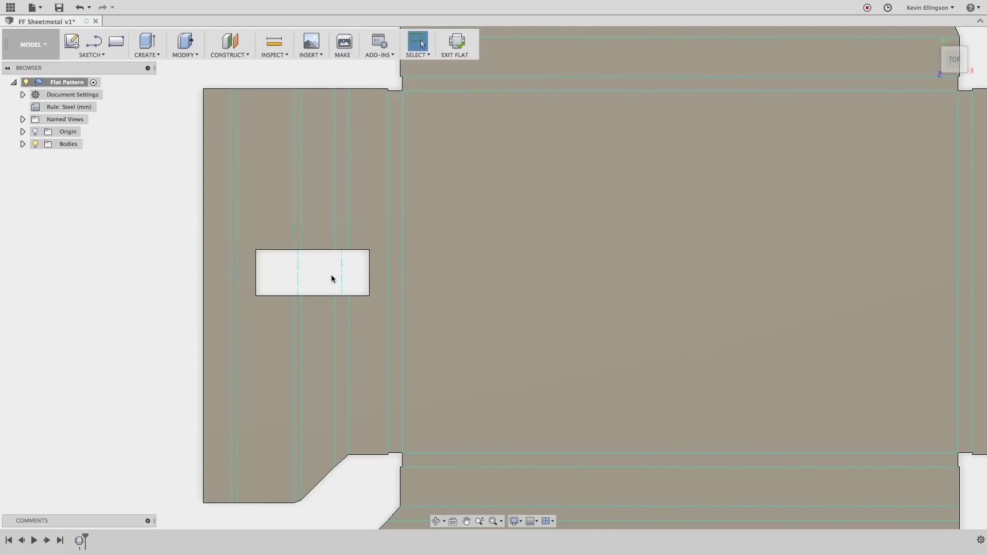
shift+middle_drag(331, 279, 903, 102)
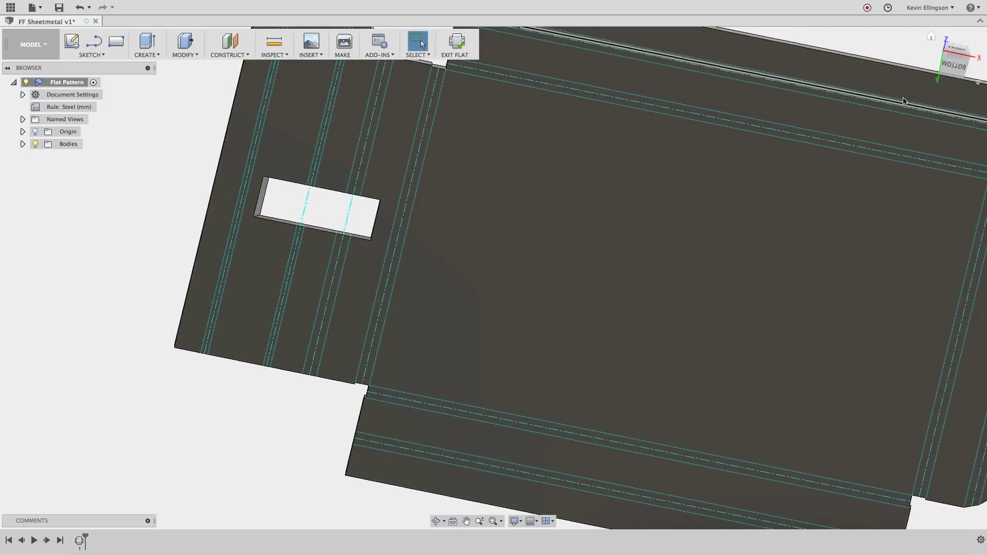
click(954, 64)
scroll(257, 237, up, 4)
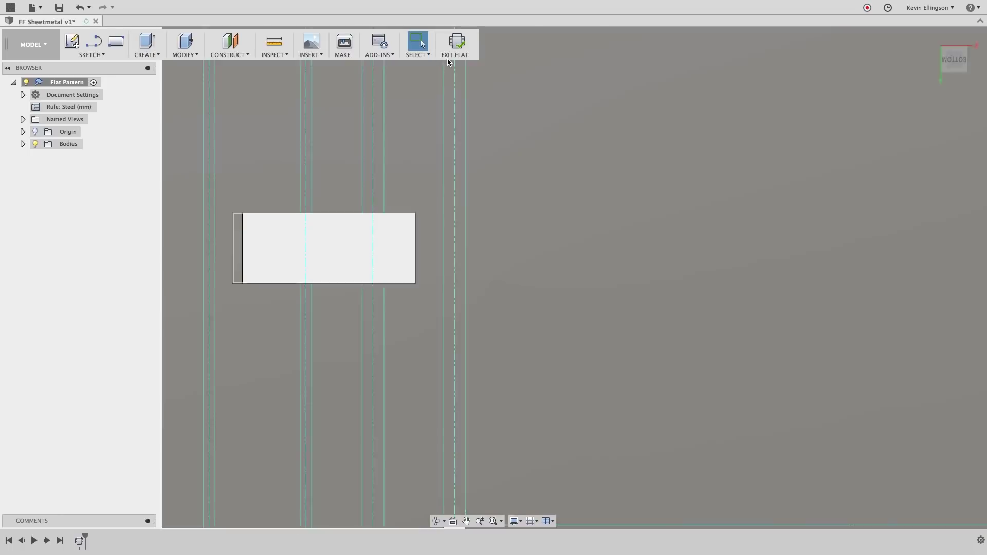
Exit the flat pattern and roll the timeline back before Extrude1 and Sketch3
click(455, 44)
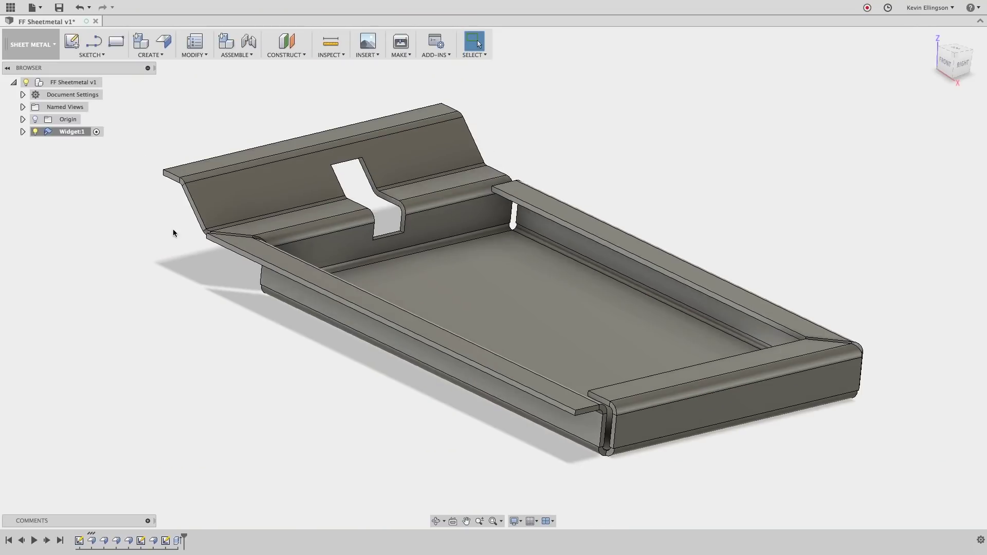
right_click(175, 547)
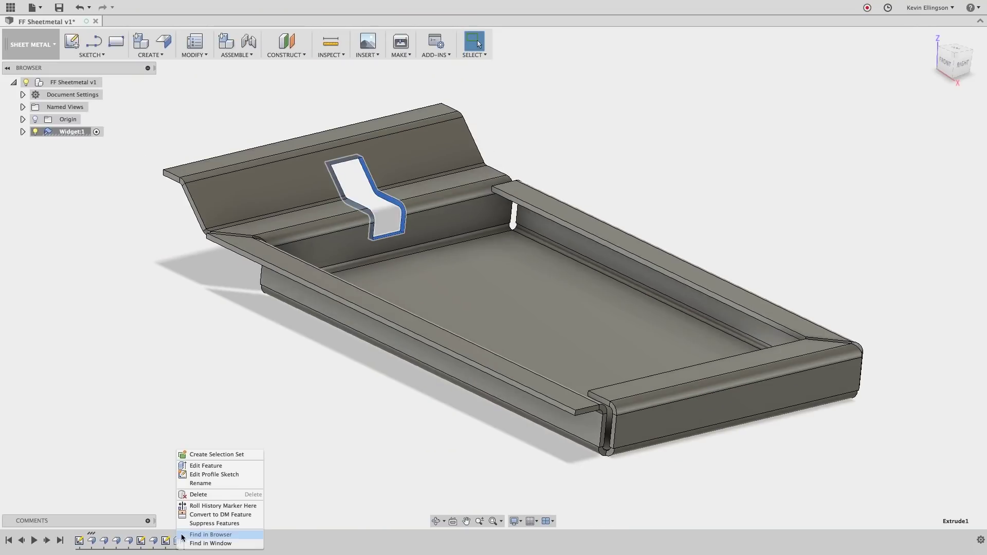
click(206, 494)
right_click(176, 539)
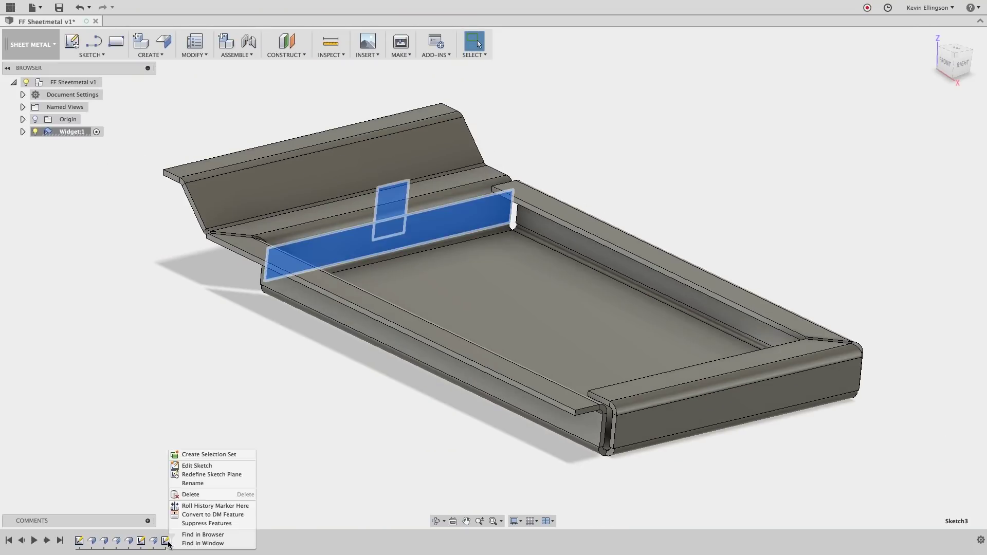
click(194, 495)
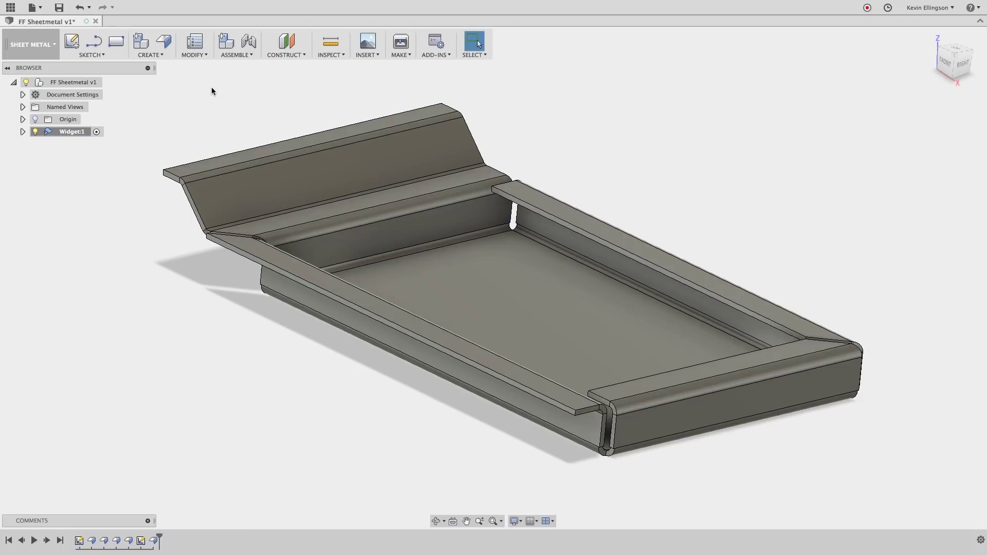
Unfold all ten bends around the stationary base face, then view from the top
click(206, 55)
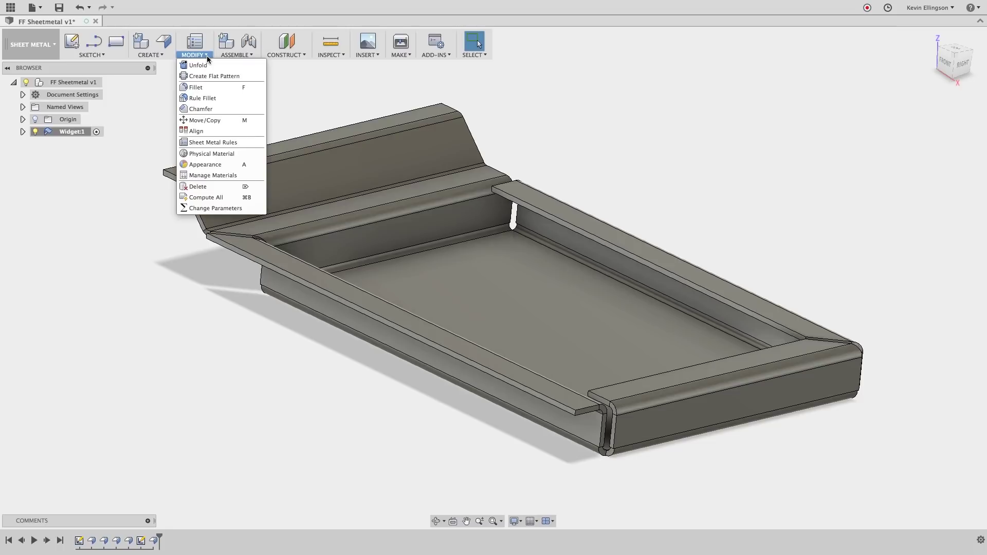
click(205, 66)
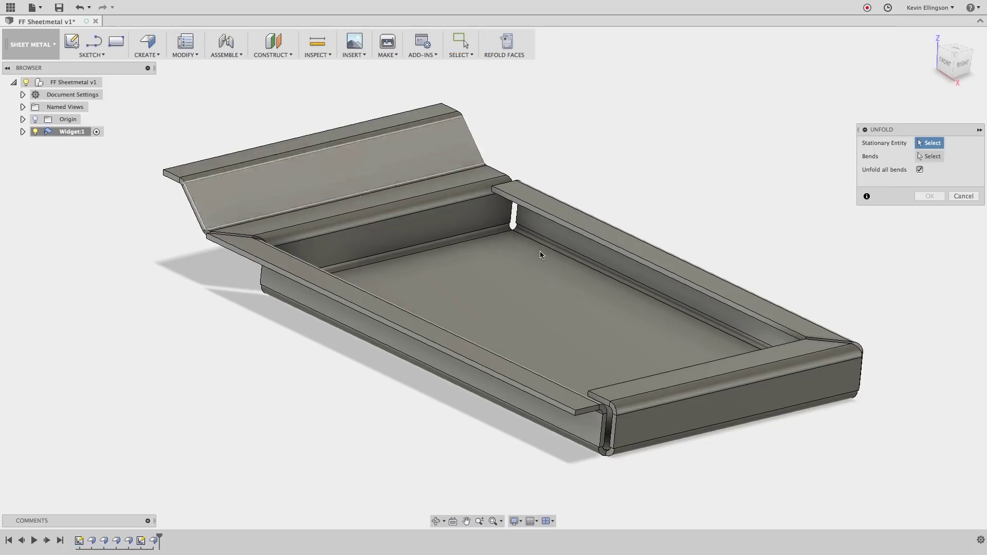
click(522, 280)
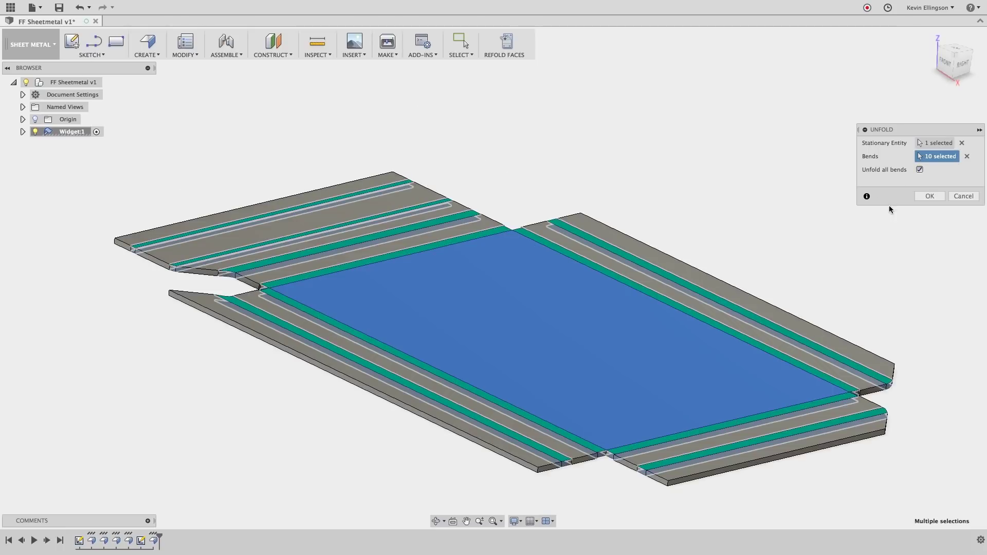
click(930, 196)
click(951, 50)
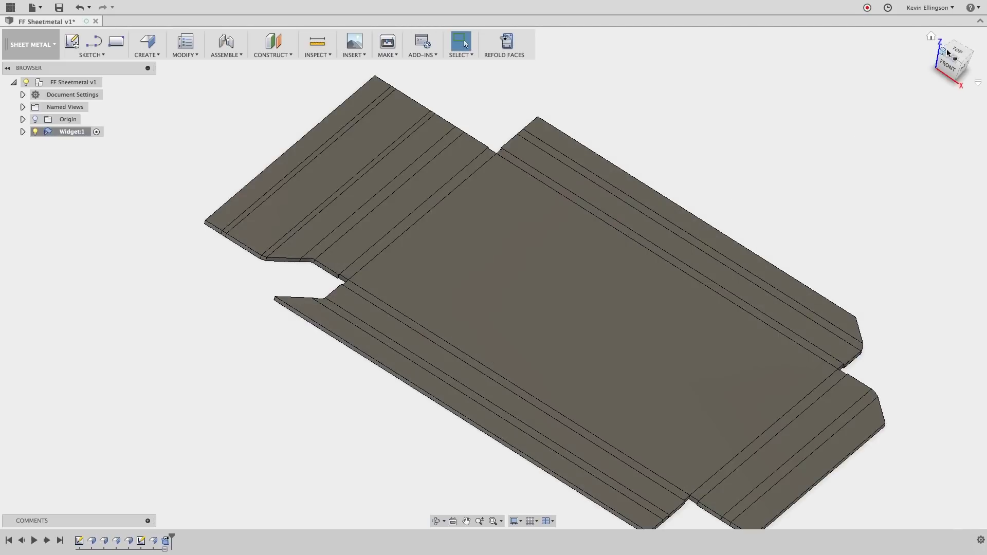
Draw a rectangle on the left flange face of the unfolded sheet
key(r)
click(296, 214)
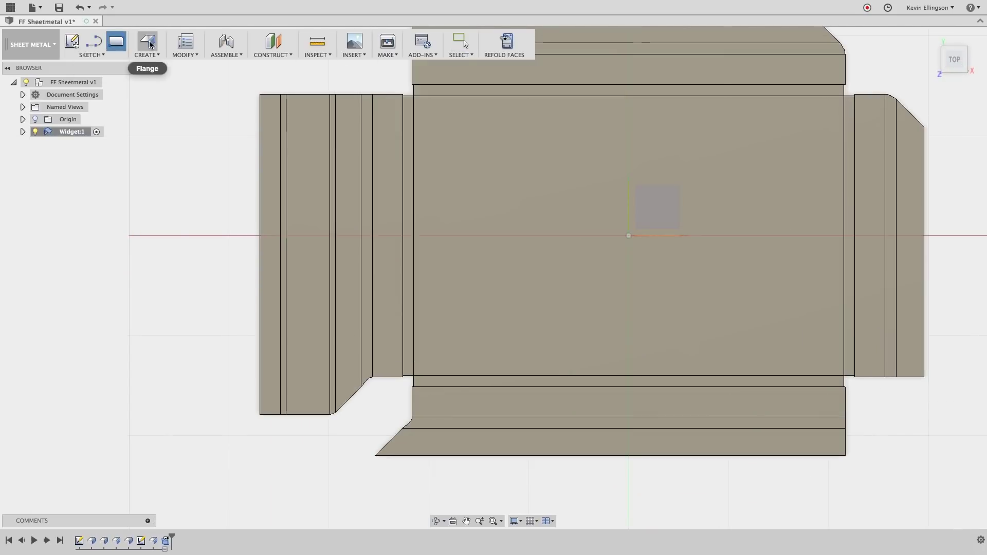
click(323, 230)
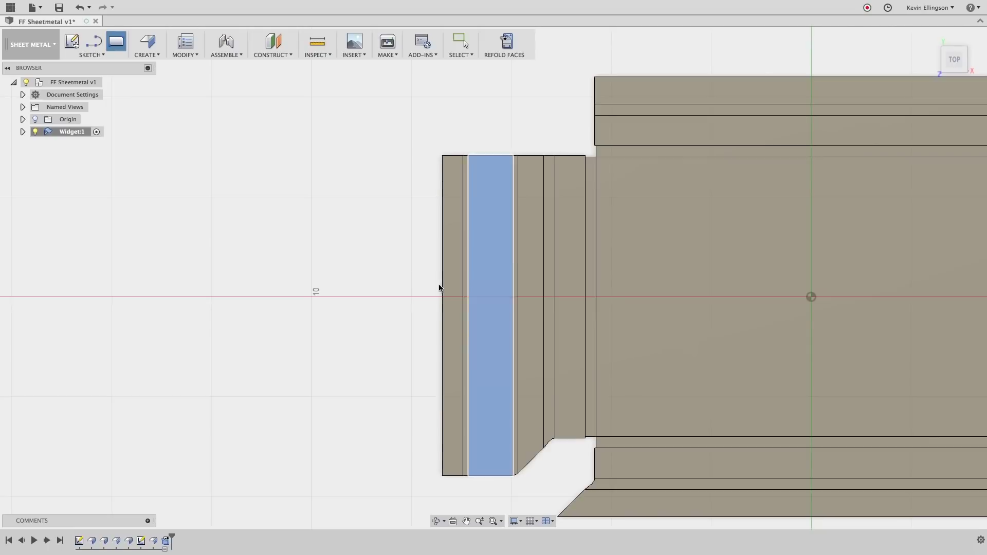
click(387, 255)
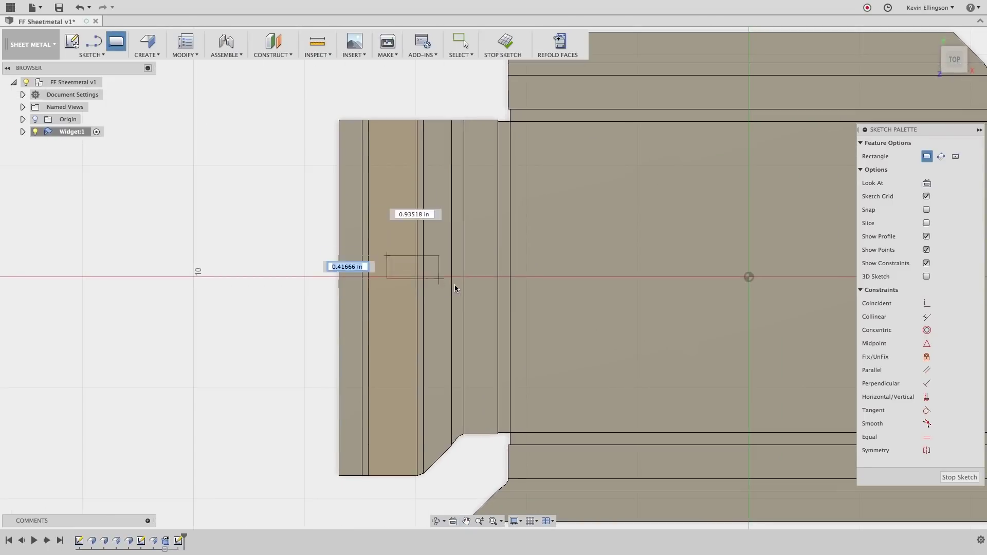
click(474, 303)
key(Escape)
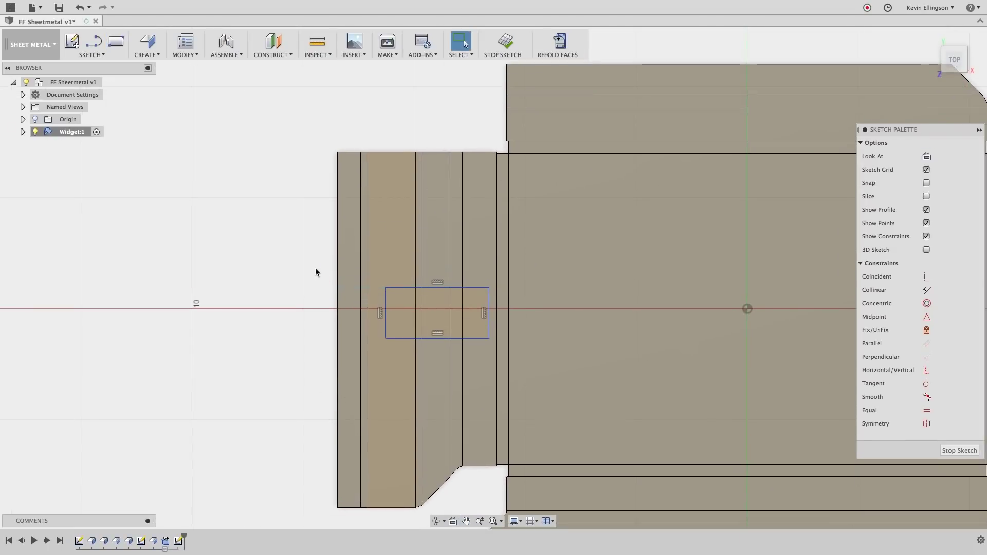
Dimension the rectangle width 1.50 and its 0.50 offset from the bend line
key(d)
click(459, 286)
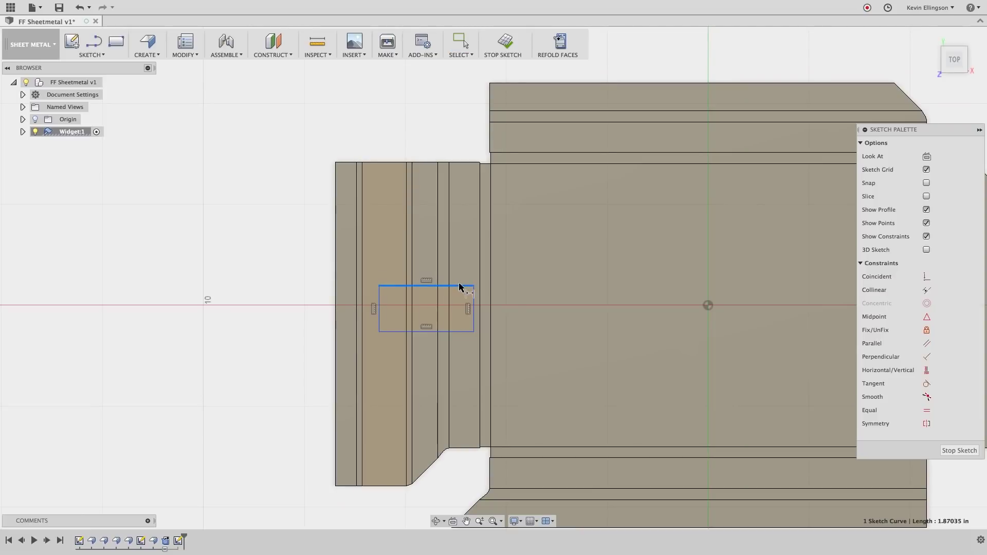
click(429, 252)
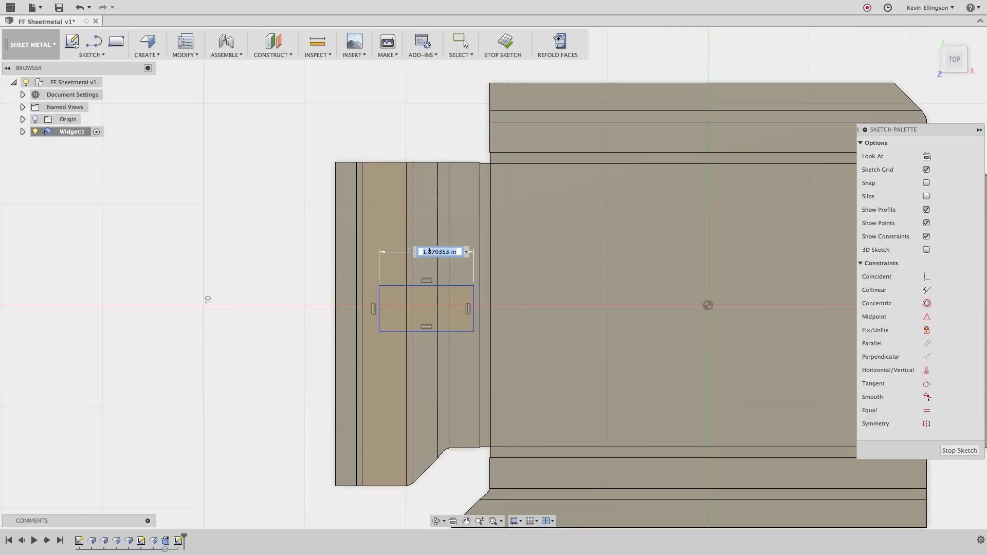
key(Return)
scroll(391, 314, up, 2)
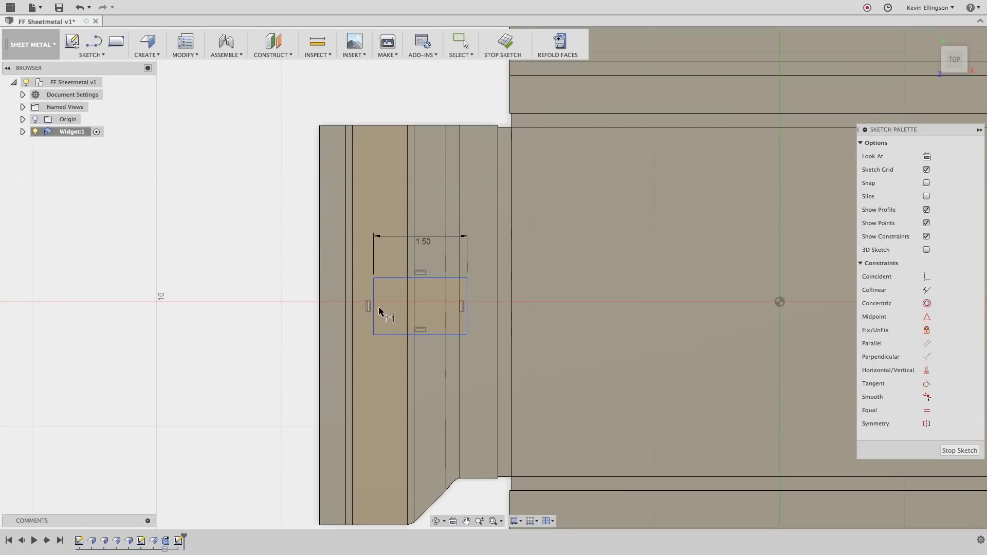
click(373, 297)
click(352, 286)
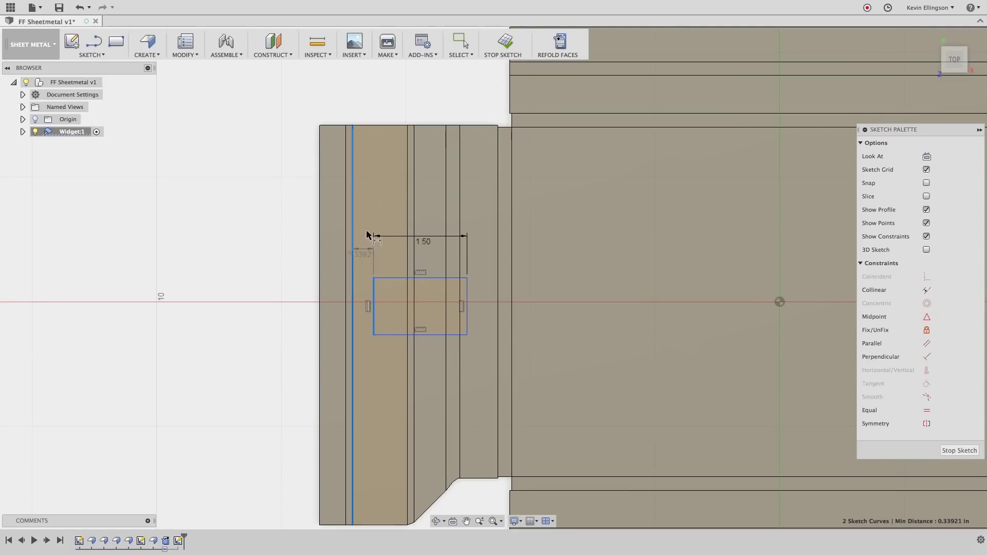
click(371, 192)
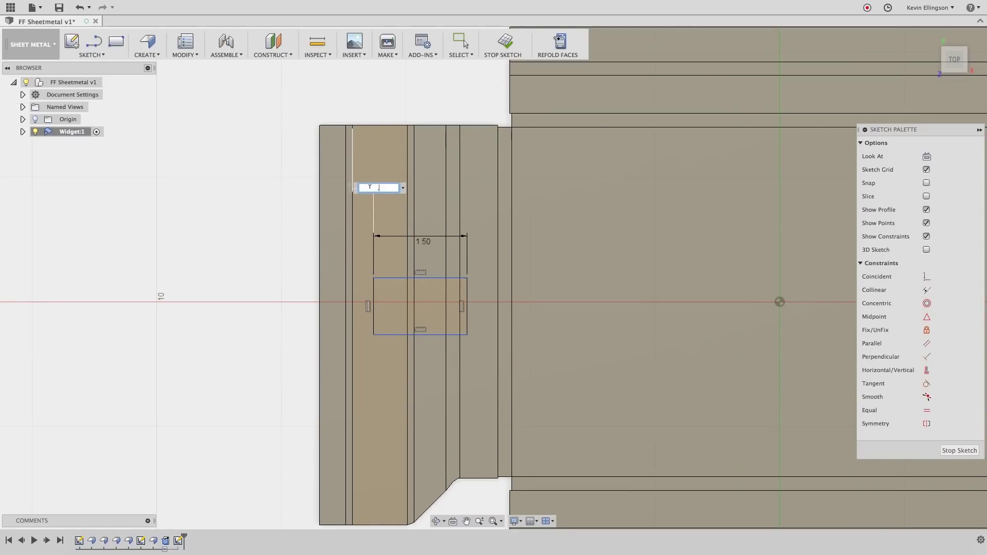
text(.5)
key(Return)
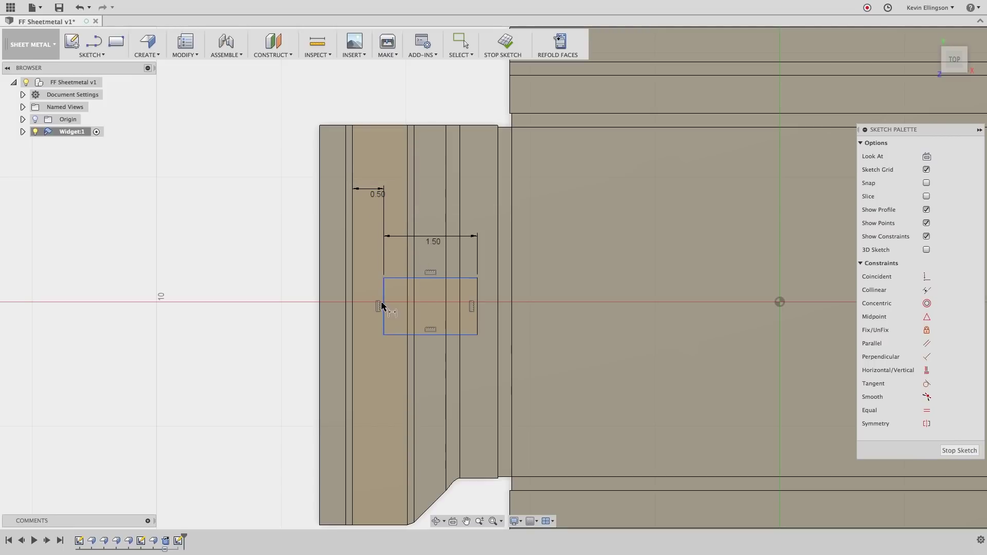
Set the rectangle height to 1.25 and align its left-edge midpoint horizontally with the origin
click(477, 315)
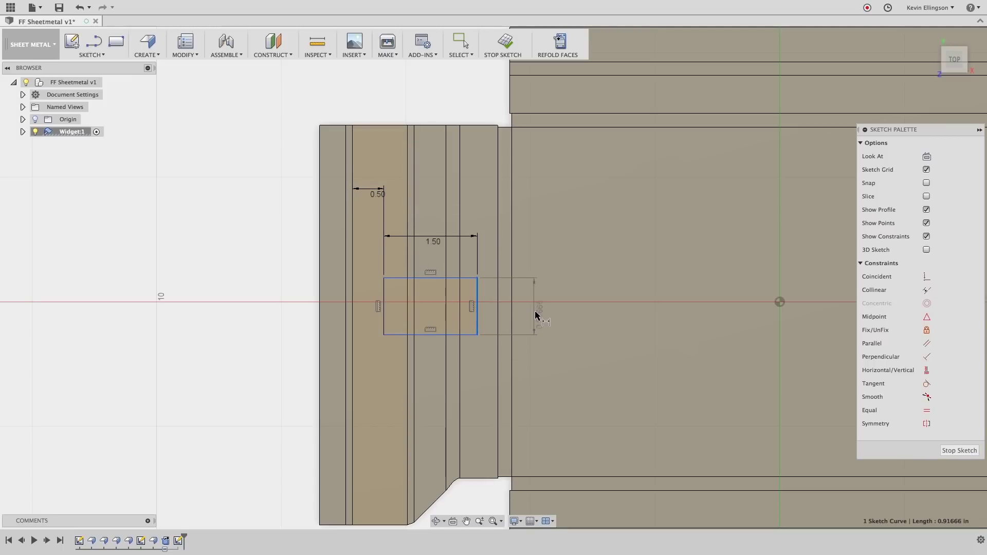
click(537, 311)
text(1.25)
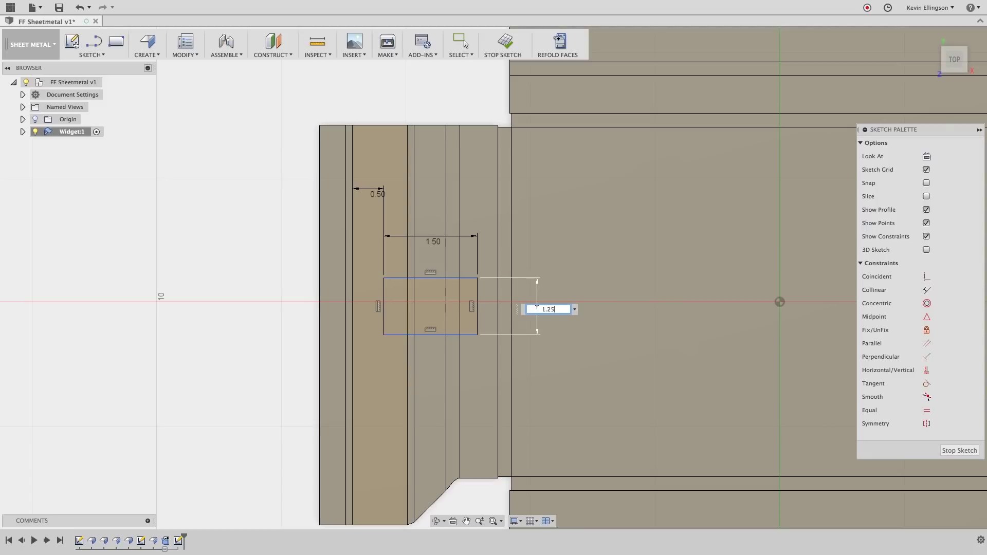
key(Return)
scroll(535, 319, down, 4)
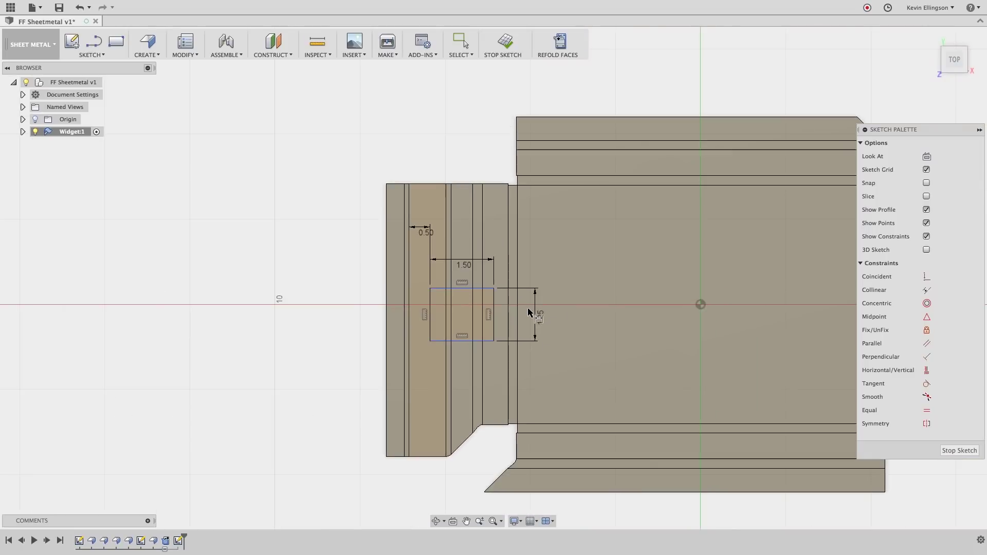
click(926, 370)
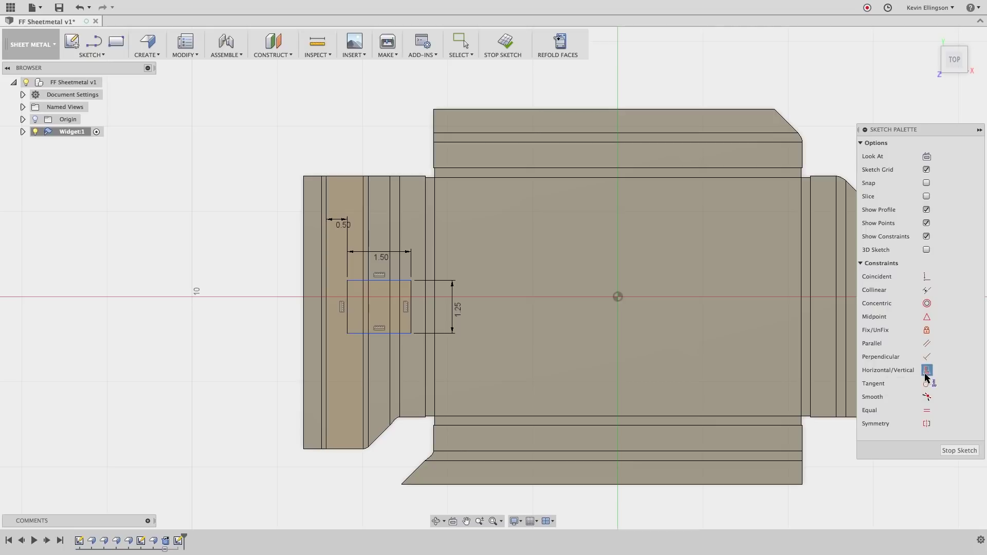
click(618, 297)
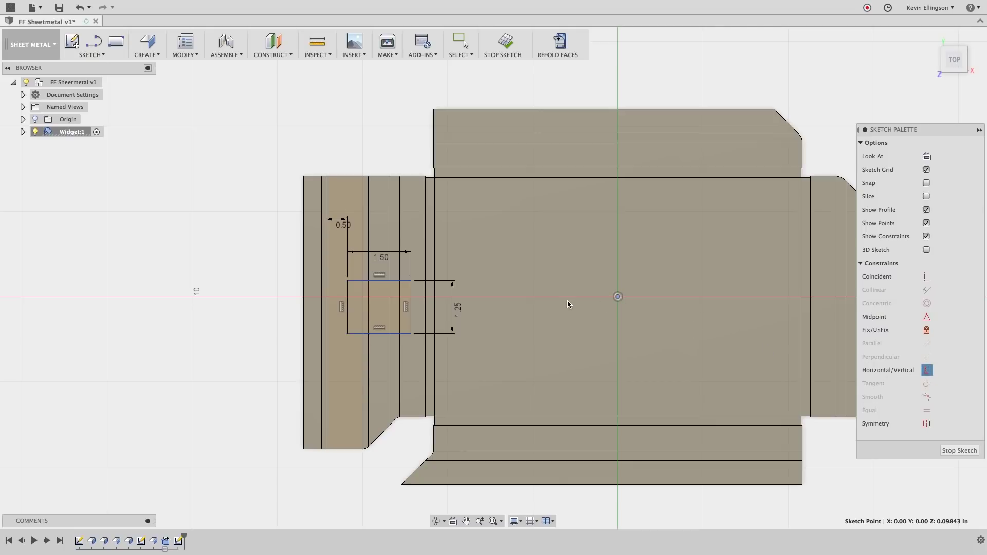
click(348, 306)
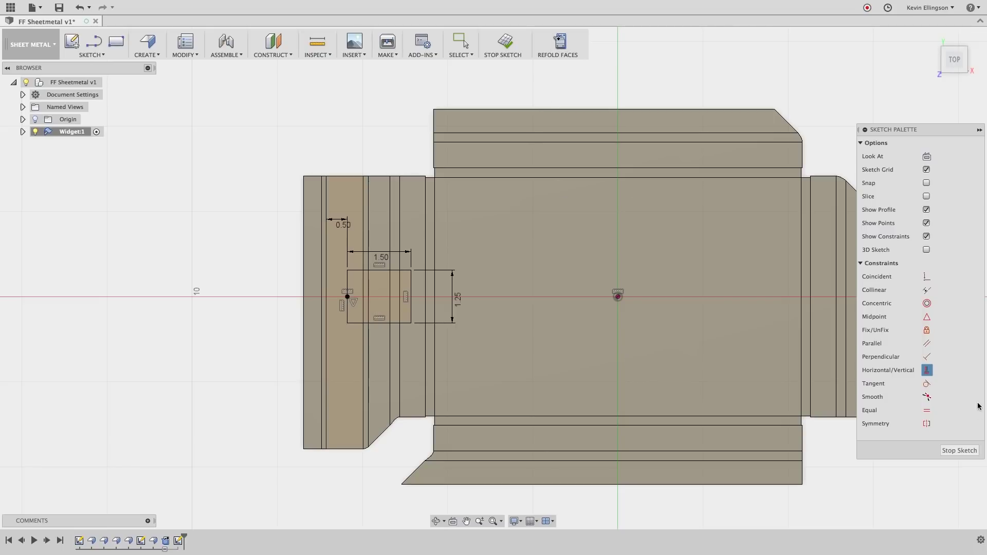
Extrude both rectangle profiles as a cut with extent All through the flat sheet
click(959, 450)
mouse_move(485, 301)
shift+middle_down()
mouse_move(483, 249)
mouse_move(467, 216)
mouse_move(274, 175)
shift+middle_up()
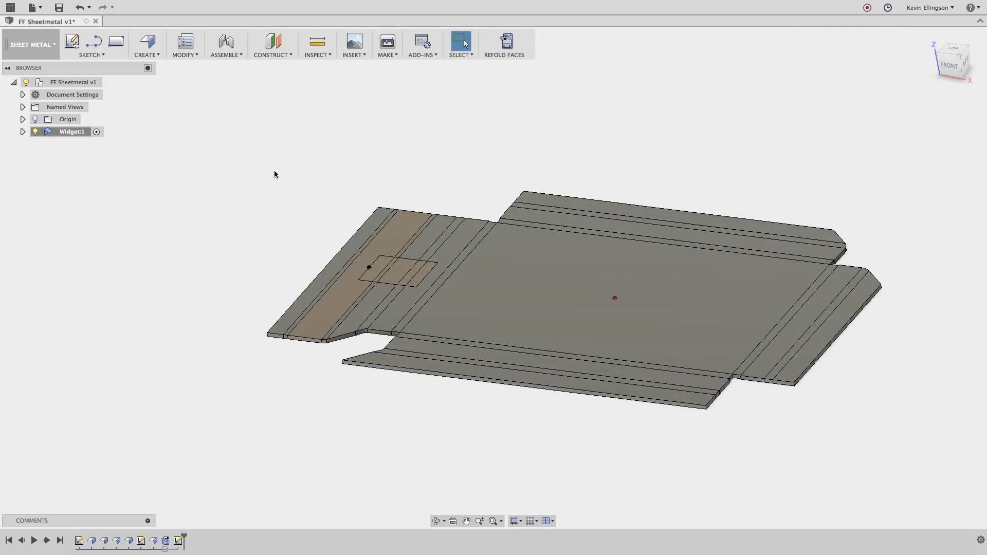
click(161, 54)
click(183, 88)
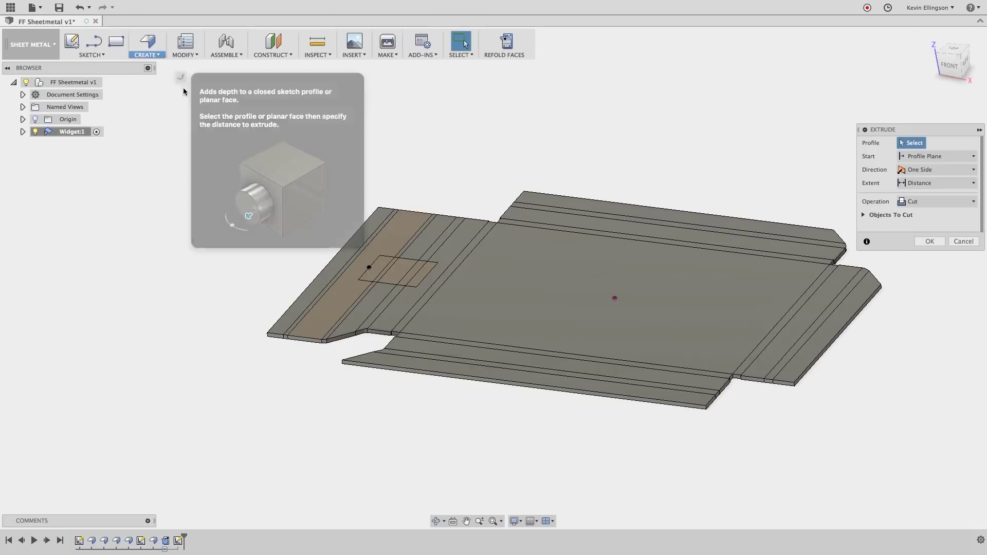
scroll(372, 270, up, 2)
click(384, 271)
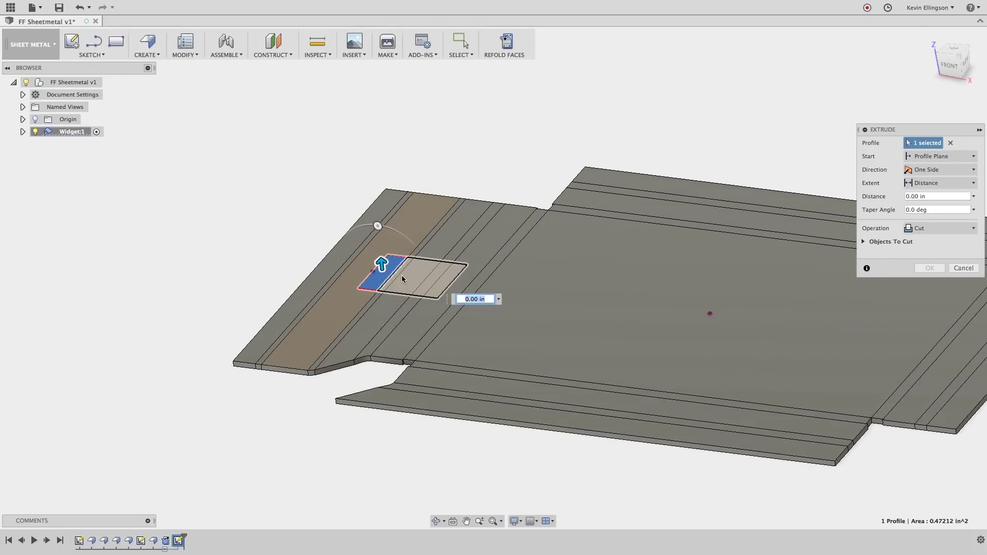
click(413, 275)
drag(421, 266, 426, 309)
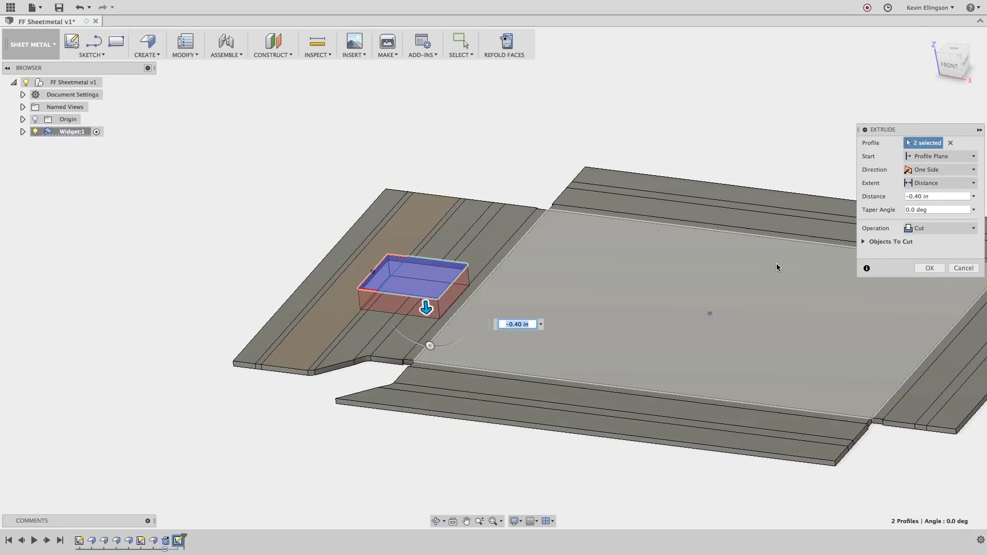
click(921, 186)
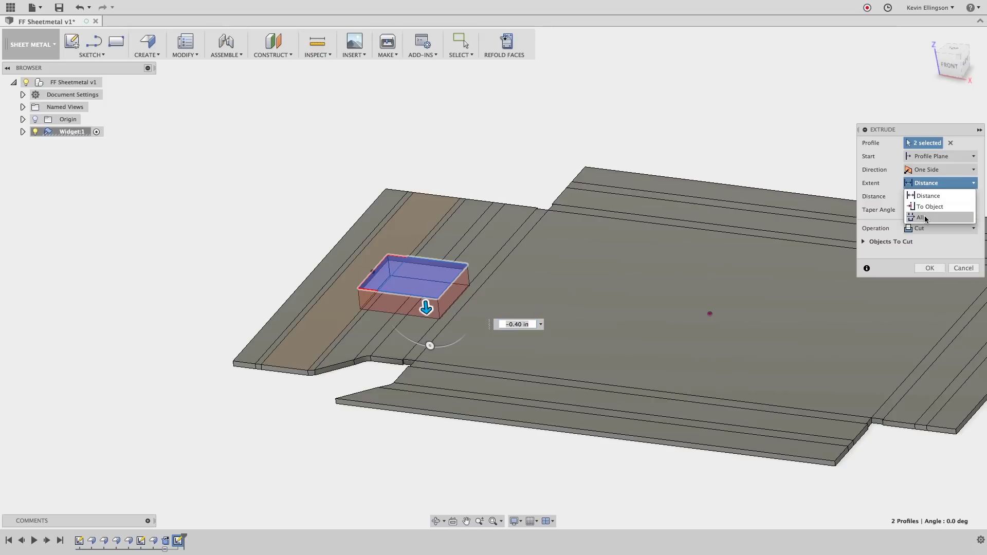
click(926, 221)
click(930, 268)
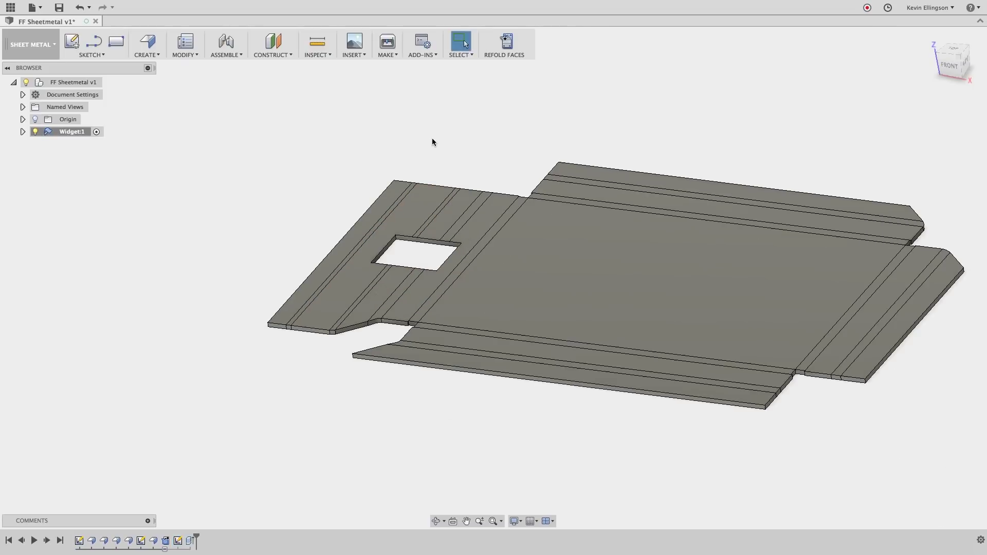
Refold the sheet, check the updated Flat Pattern, then exit to the home view
click(507, 45)
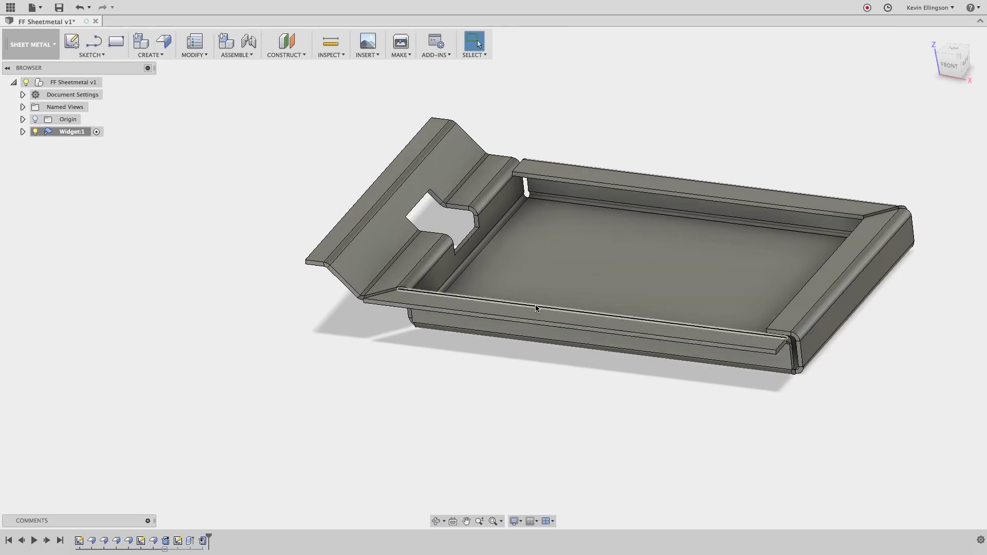
shift+middle_drag(537, 295, 506, 287)
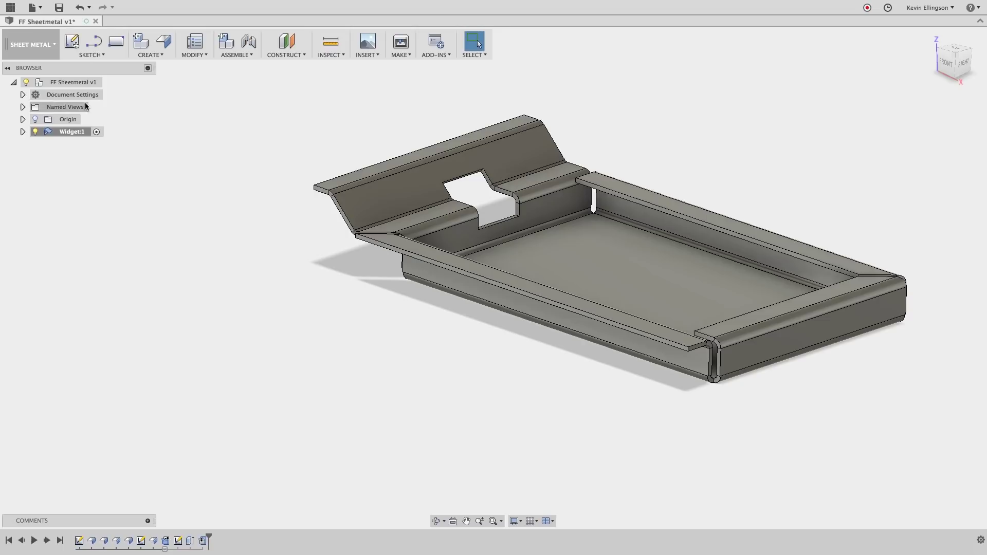
click(23, 132)
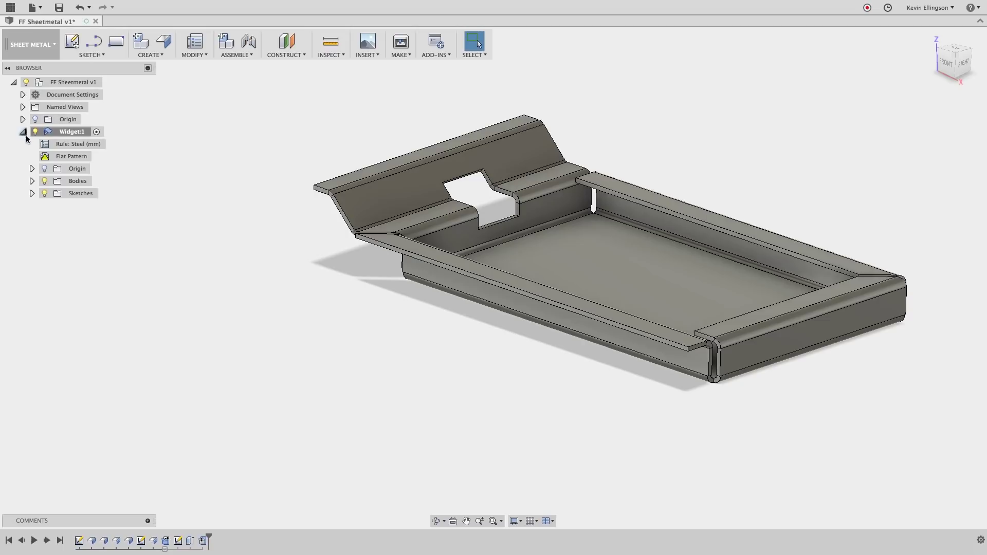
click(96, 156)
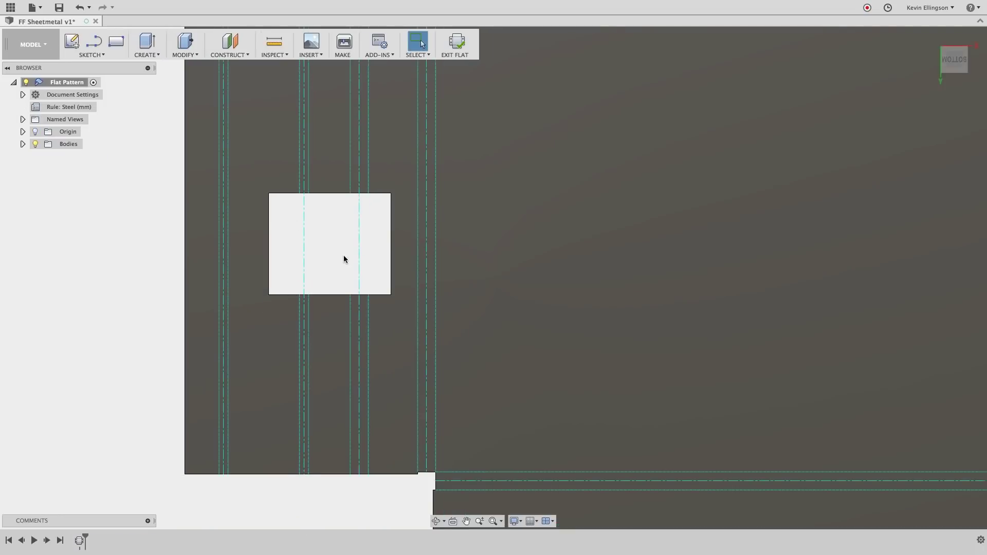
shift+middle_drag(344, 256, 330, 341)
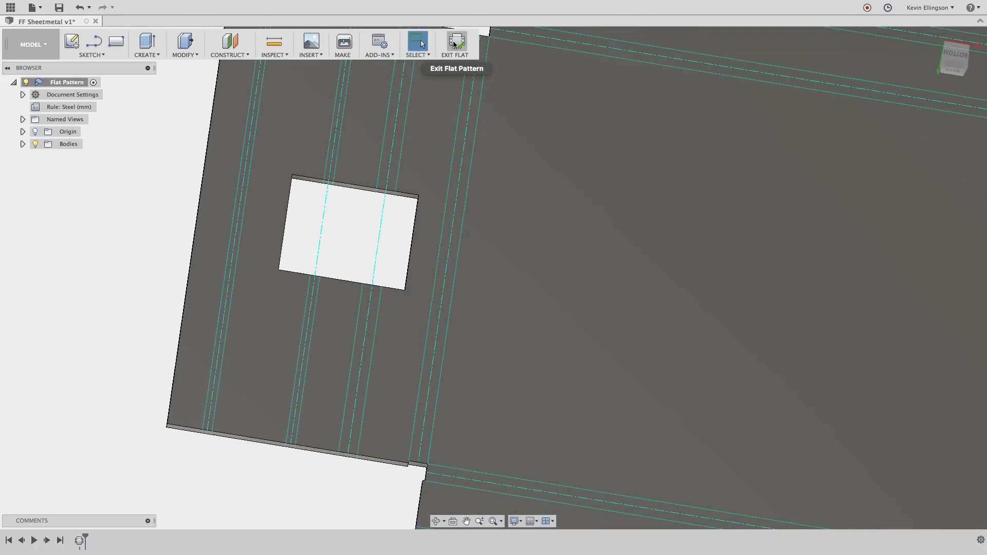
click(455, 42)
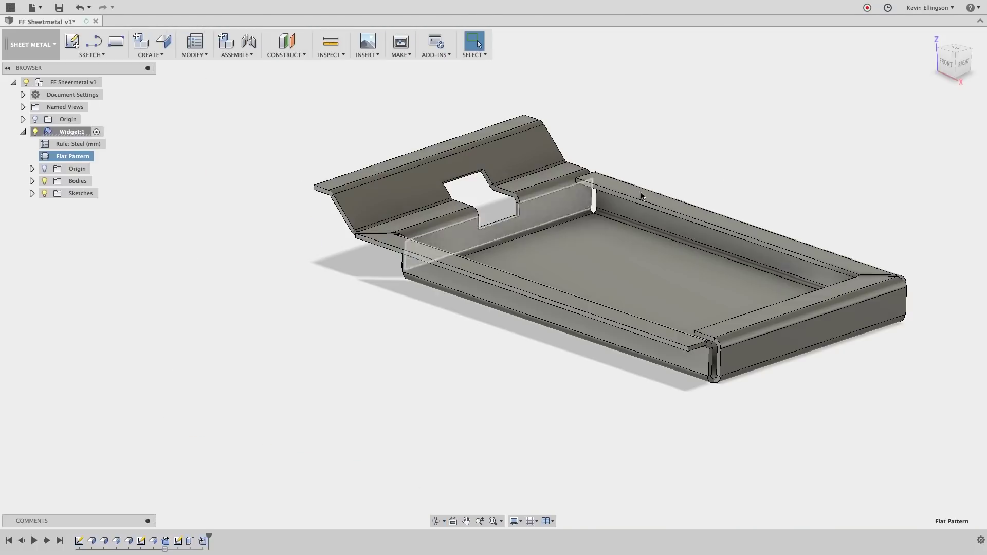
click(930, 37)
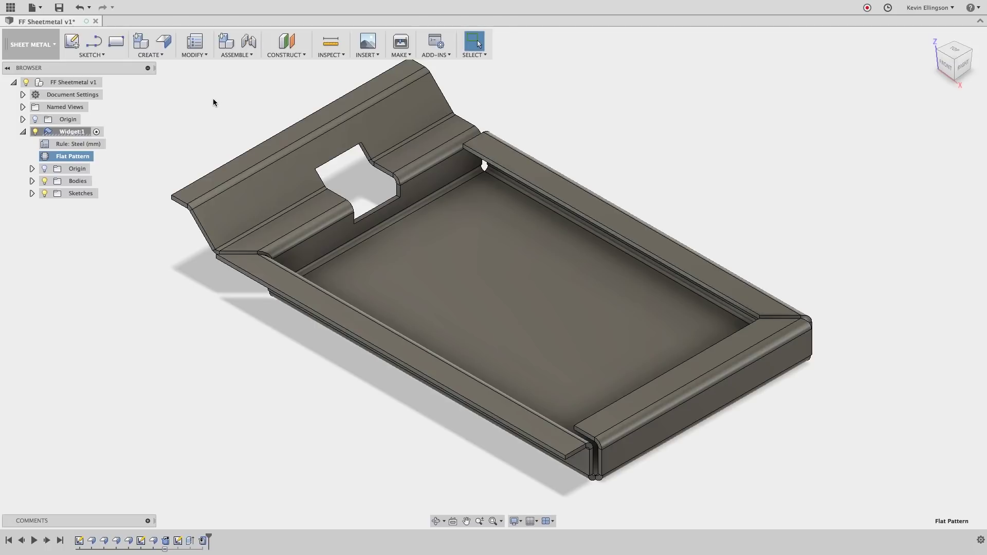
Start a flange on the cutout's top edge with a height of 0.5 in
middle_drag(213, 97, 217, 126)
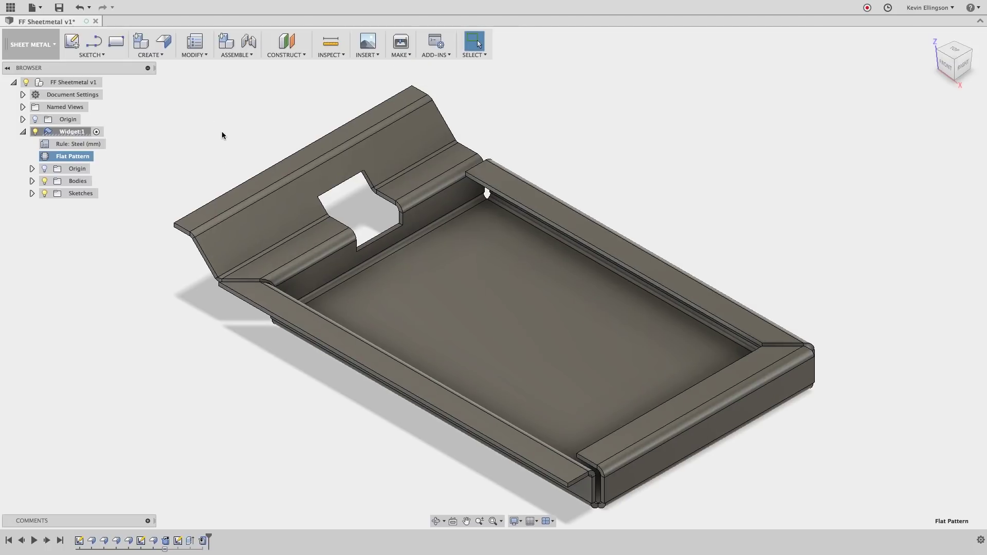
click(166, 42)
scroll(347, 184, up, 3)
click(351, 180)
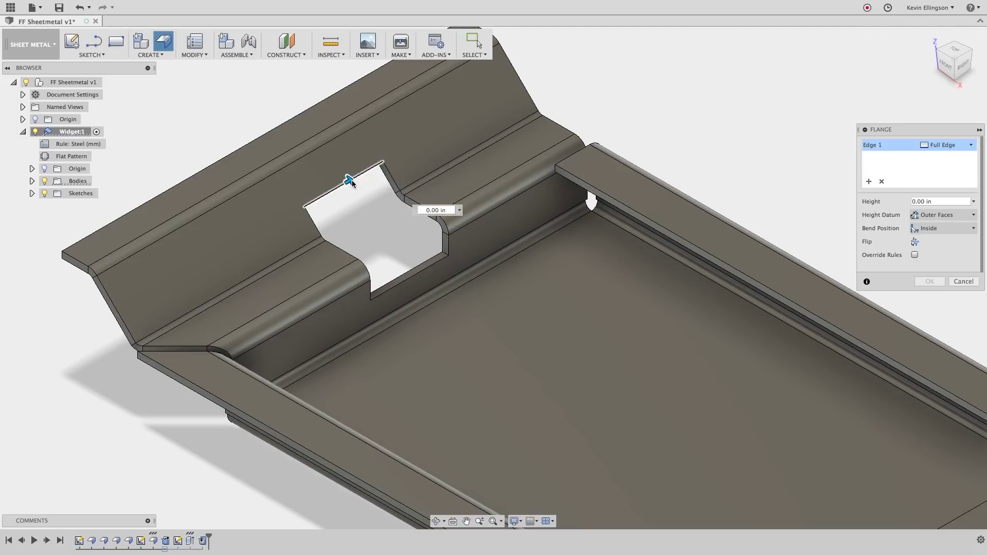
scroll(351, 180, down, 3)
drag(351, 180, 380, 173)
drag(934, 202, 886, 207)
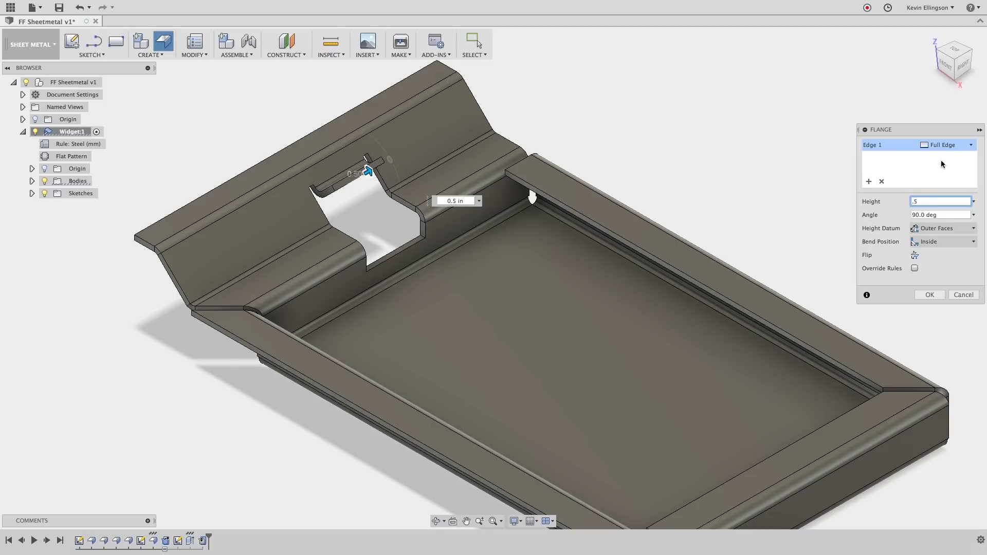
Make the flange Symmetric with distance 0.5, confirm it, and return to the isometric view
click(972, 145)
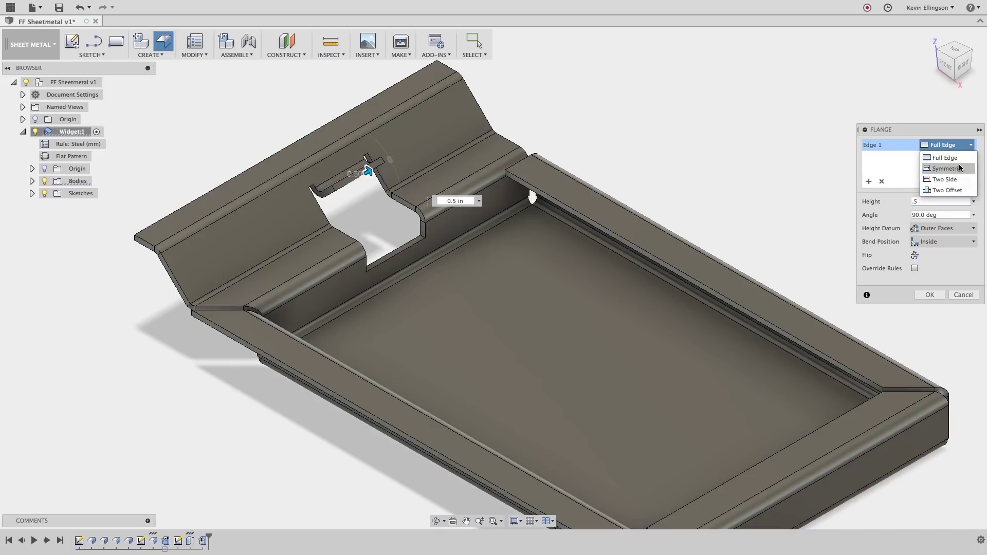
click(959, 168)
click(951, 195)
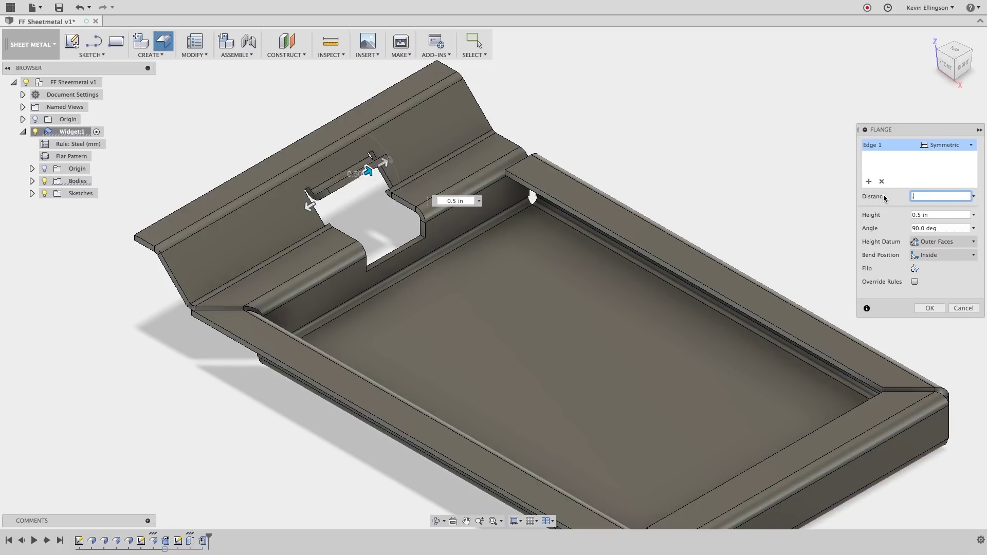
click(929, 309)
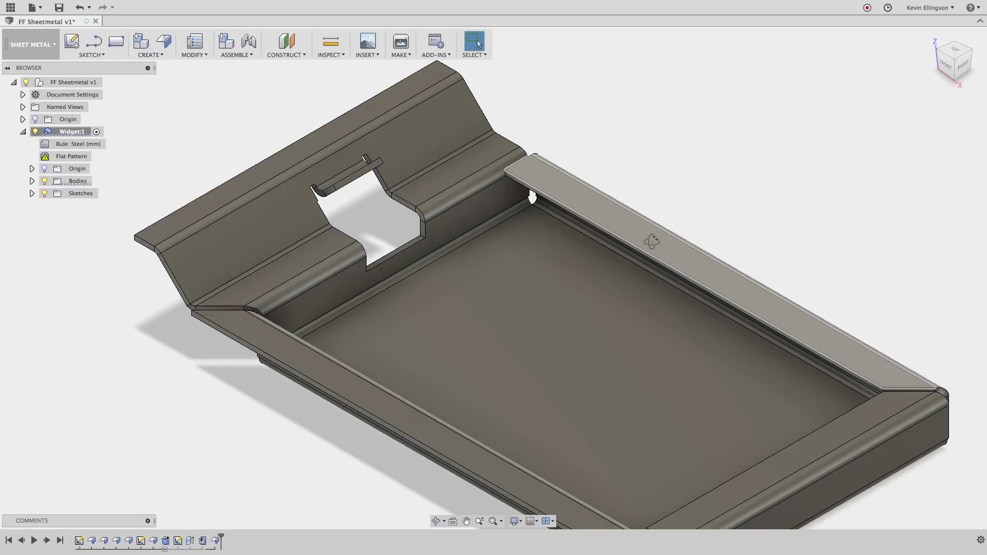
shift+middle_drag(822, 287, 647, 257)
scroll(571, 230, up, 5)
scroll(571, 229, down, 5)
click(959, 63)
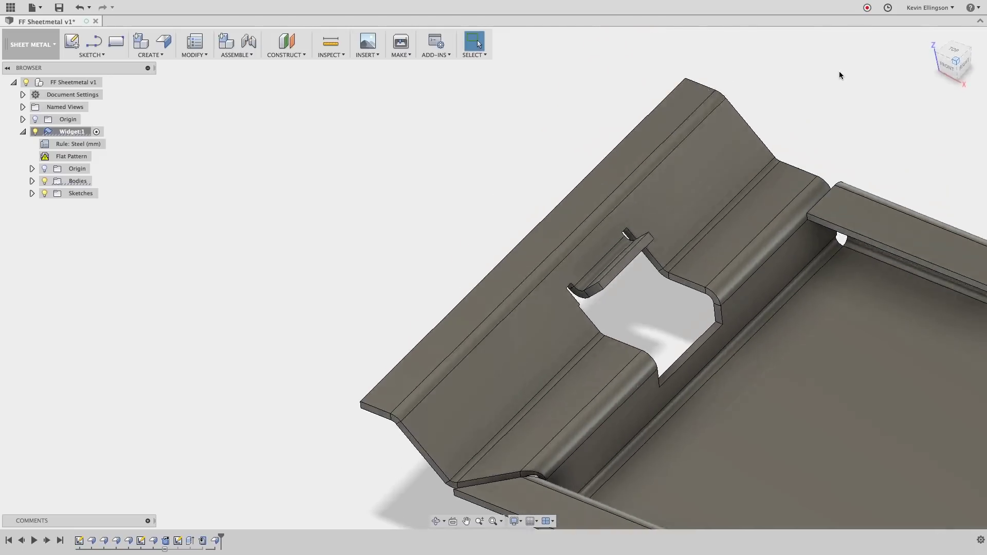
click(96, 157)
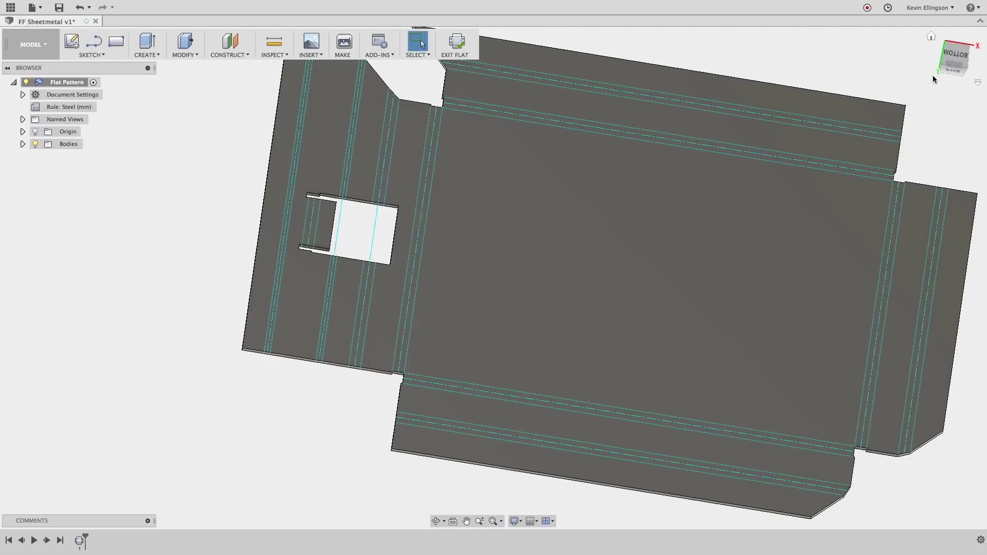
click(958, 53)
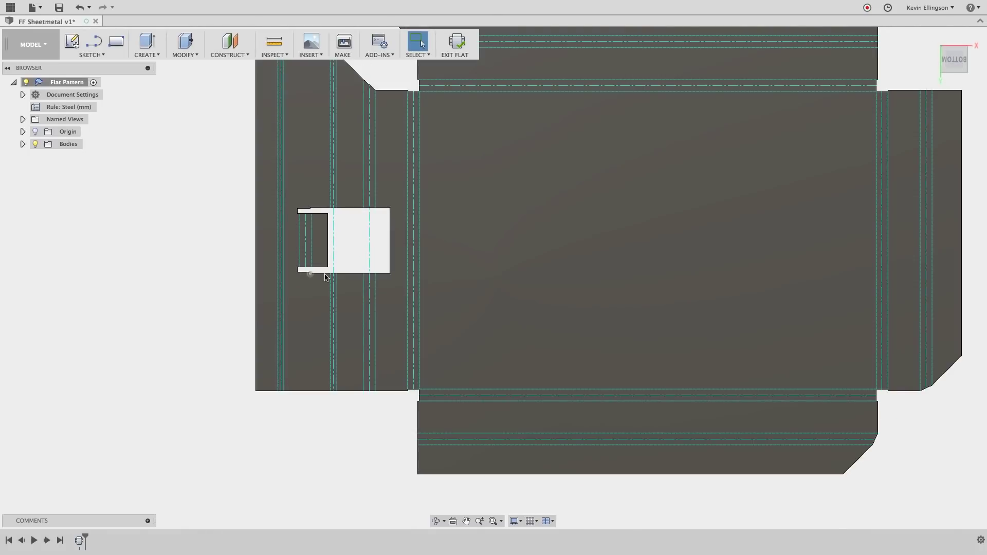
click(456, 40)
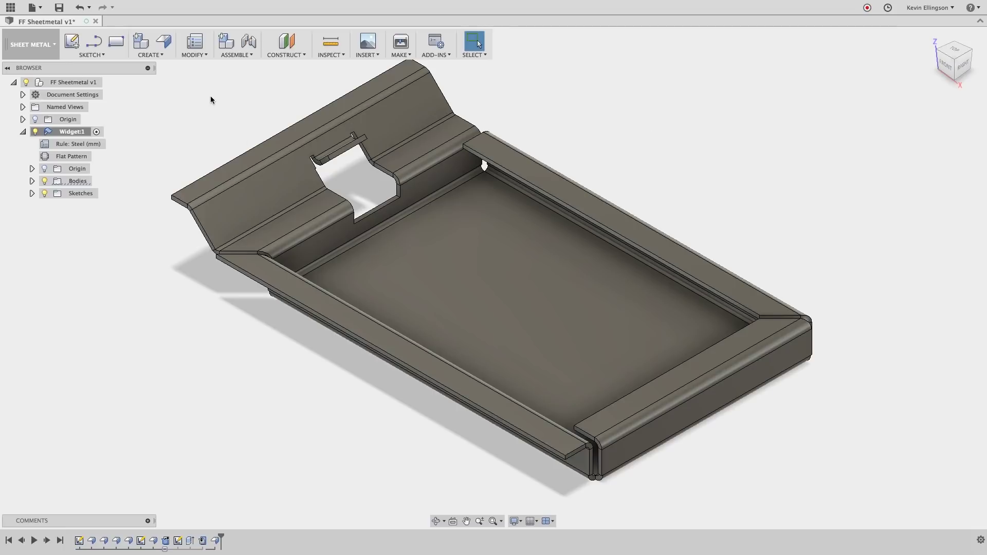
Start a fillet on the left edge, top corner edge and an edge beside the cutout
click(190, 56)
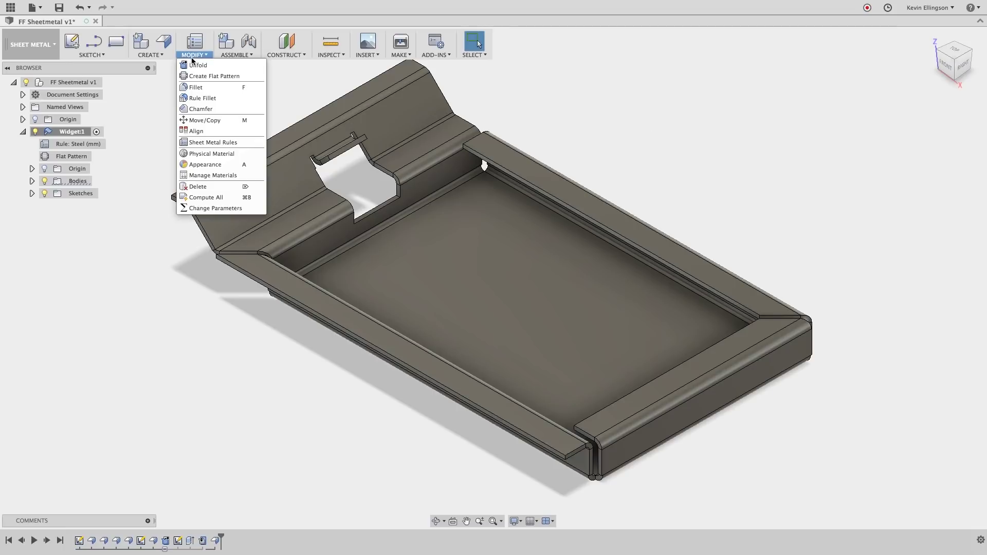
click(196, 89)
scroll(155, 210, up, 5)
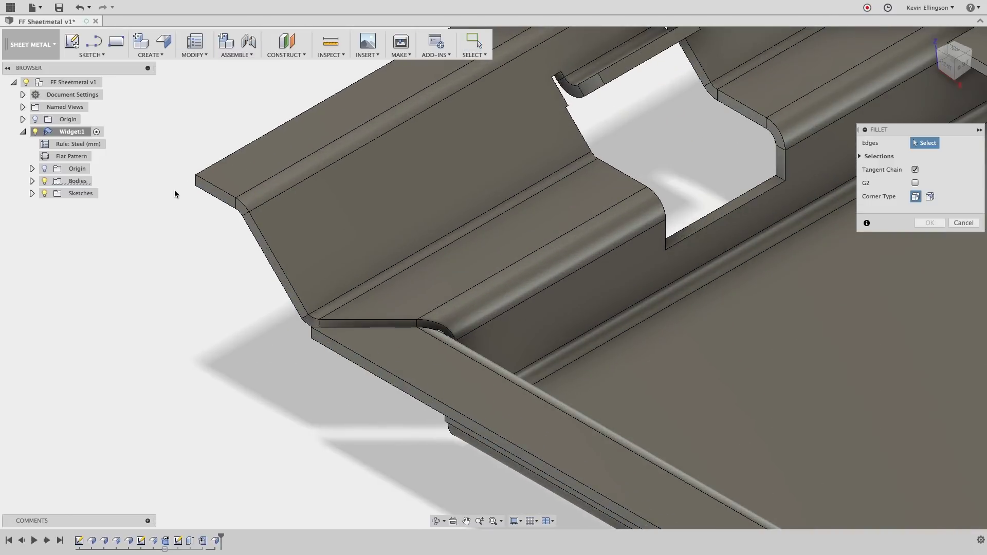
click(191, 185)
scroll(290, 200, down, 5)
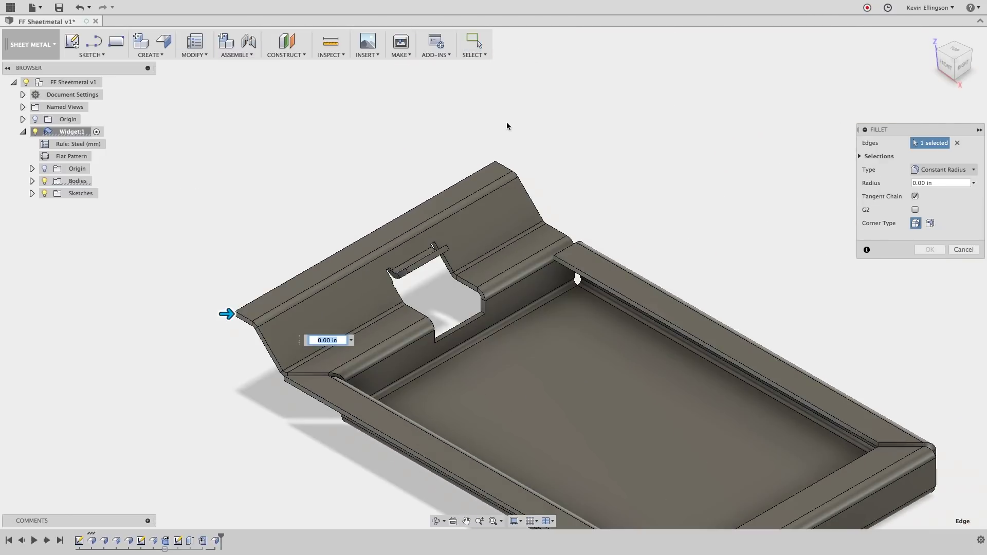
scroll(507, 125, up, 3)
click(490, 188)
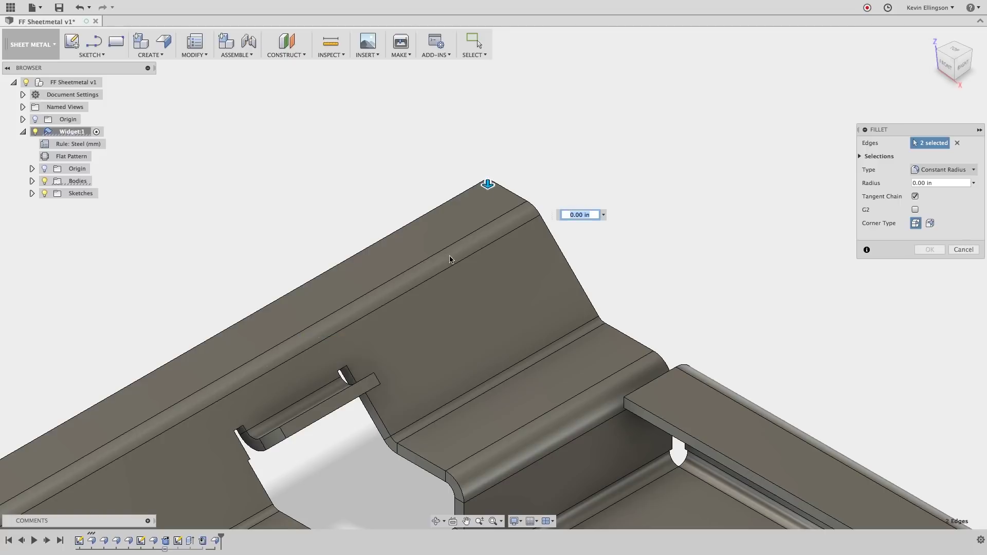
scroll(398, 356, down, 1)
scroll(406, 401, up, 3)
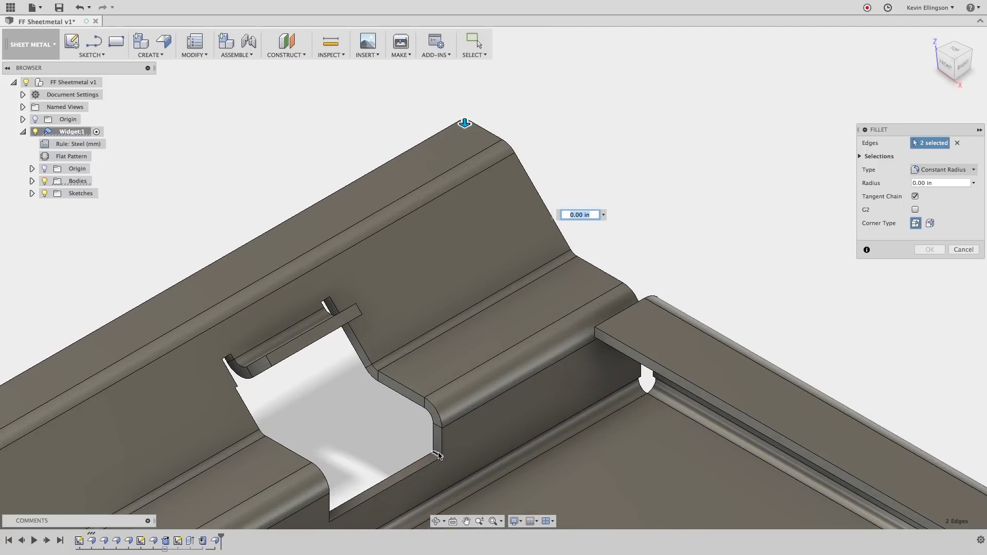
click(418, 448)
Add the tab's remaining three edges to the fillet selection
shift+middle_drag(418, 448, 332, 520)
scroll(331, 520, up, 3)
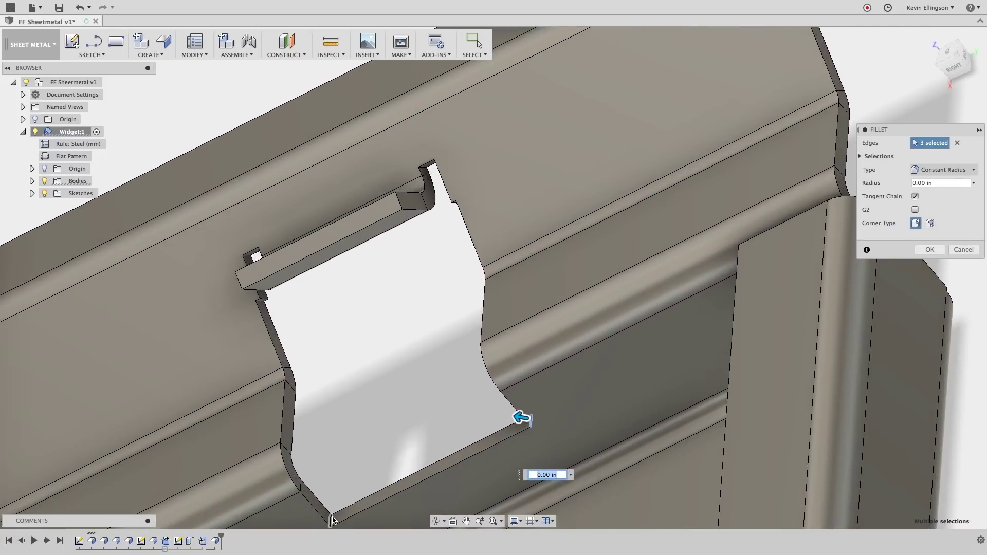
scroll(332, 520, down, 2)
shift+middle_drag(346, 365, 293, 303)
click(291, 301)
click(291, 301)
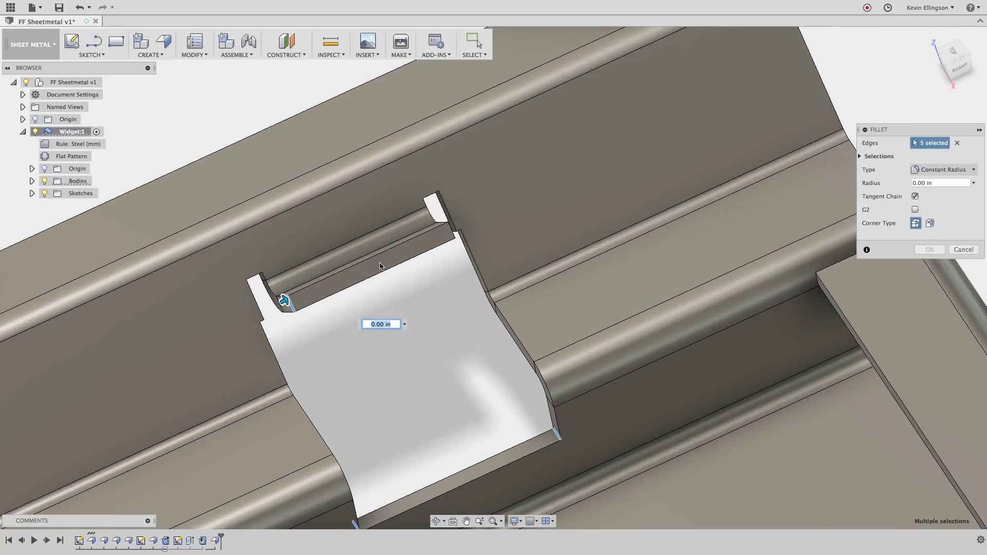
click(451, 234)
Apply the fillet at 0.25 in radius and return to the home view
drag(449, 230, 451, 239)
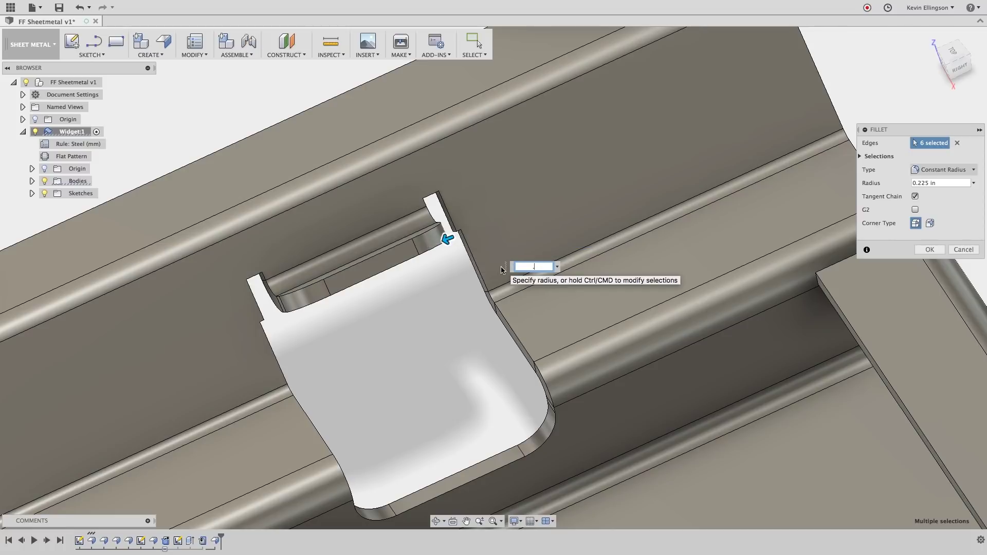
text(5)
scroll(501, 269, down, 5)
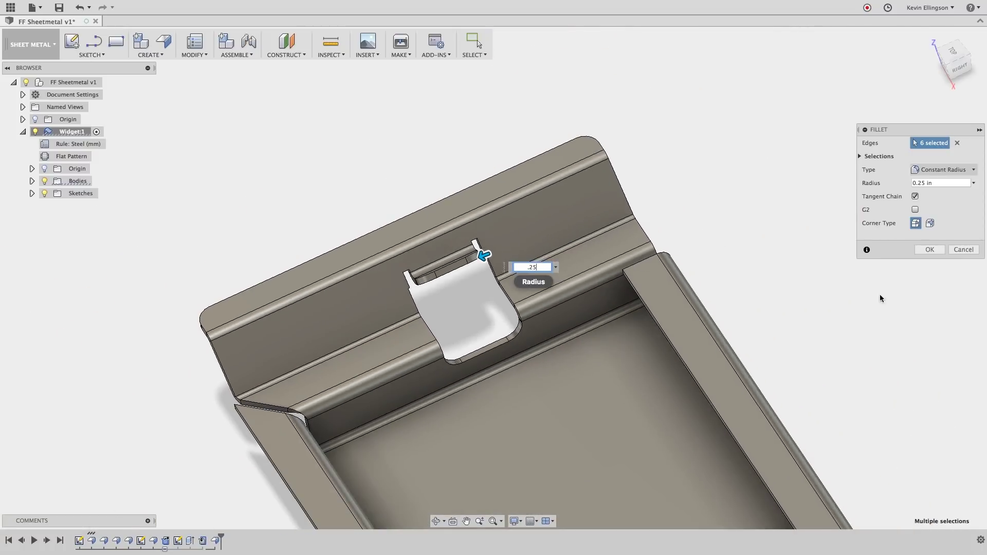
click(929, 250)
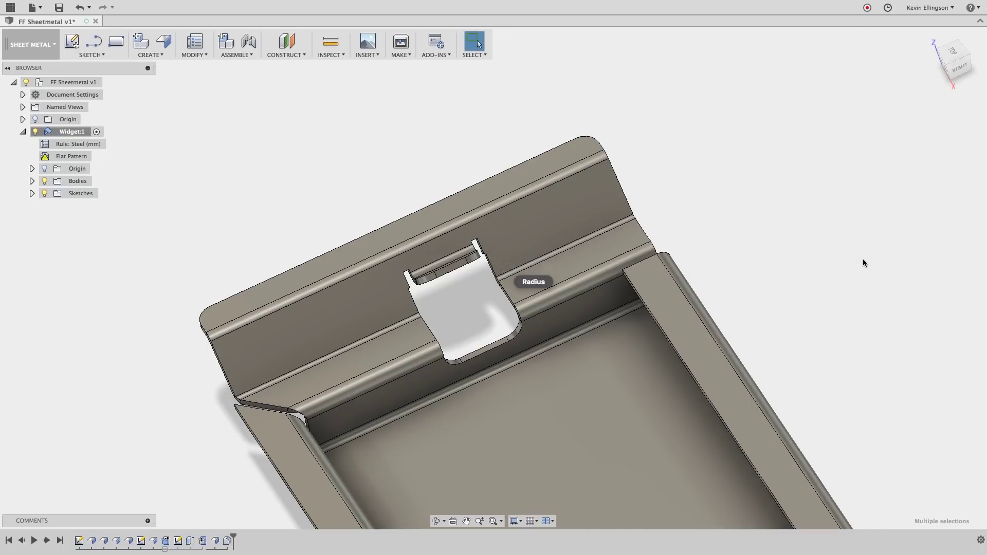
click(948, 66)
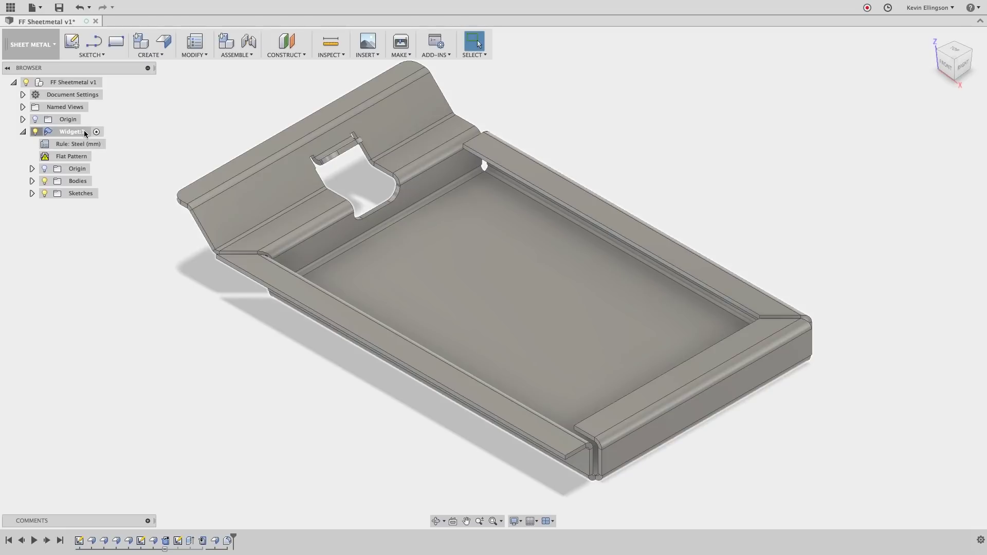
Activate the flat pattern and hide its bend center and extent lines
click(95, 157)
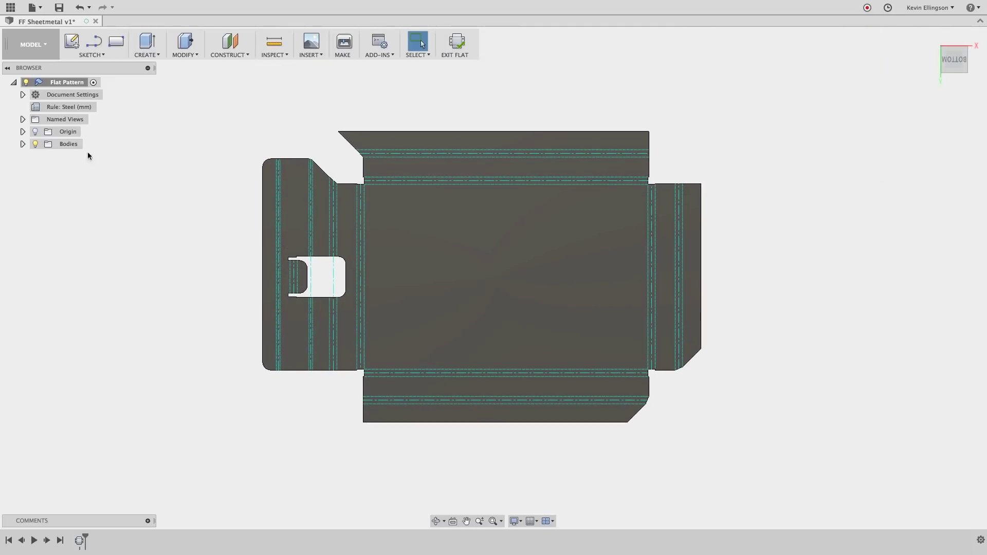
click(23, 144)
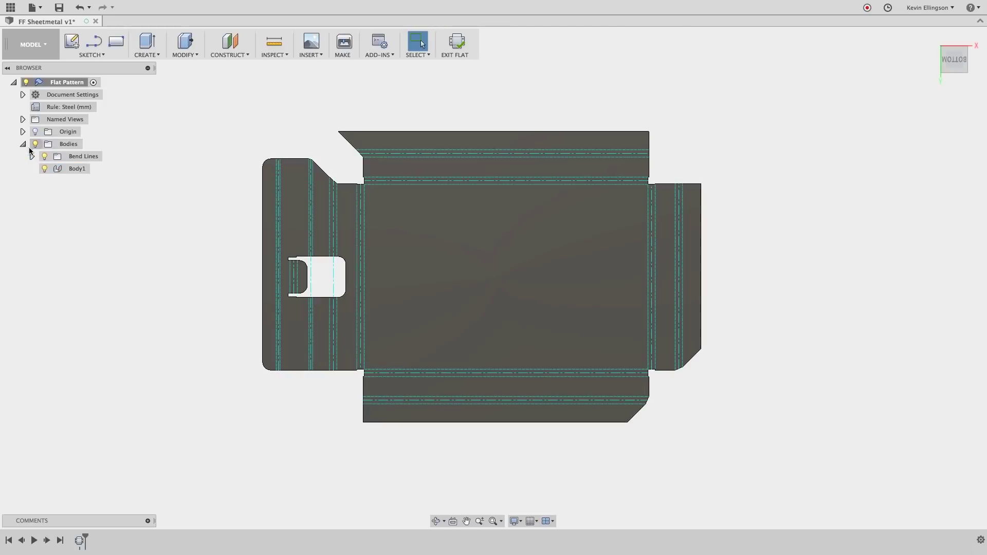
click(33, 156)
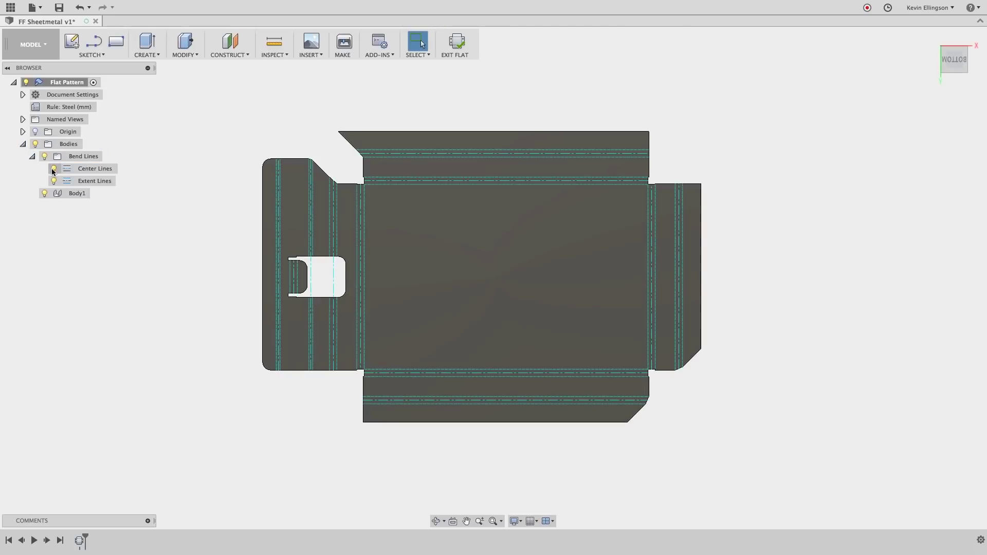
click(53, 168)
click(55, 180)
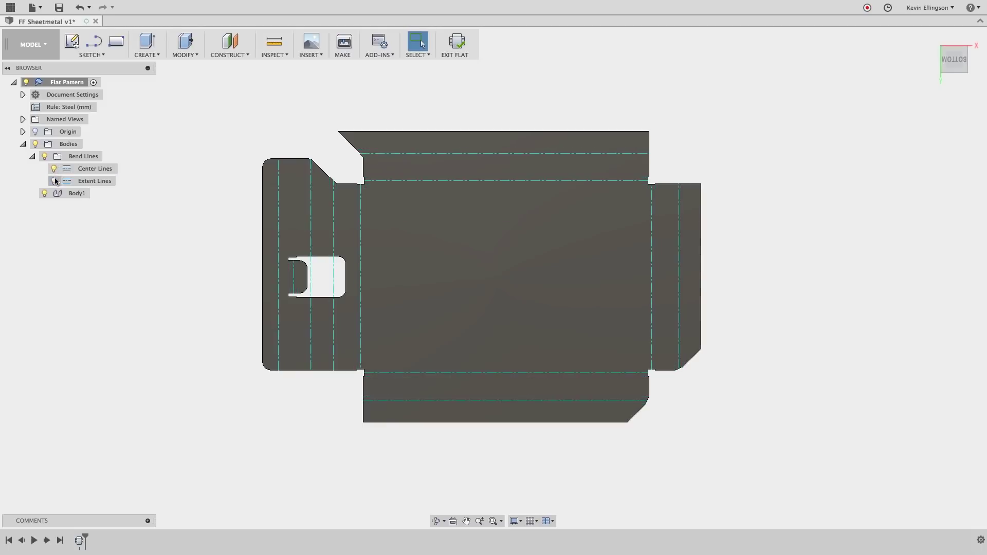
Toggle the bend lines back on, then exit the flat pattern
click(54, 180)
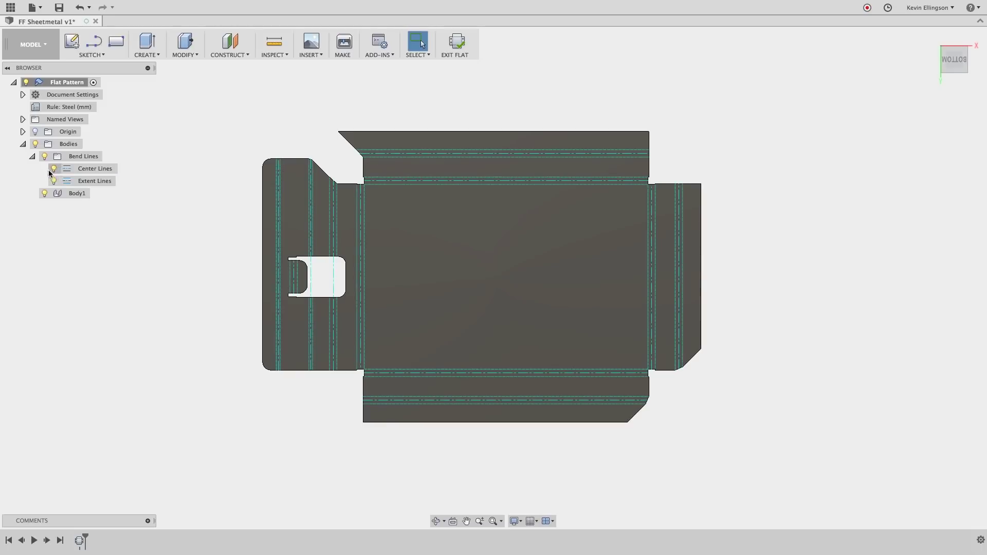
click(46, 156)
click(45, 157)
click(45, 156)
click(44, 157)
click(456, 43)
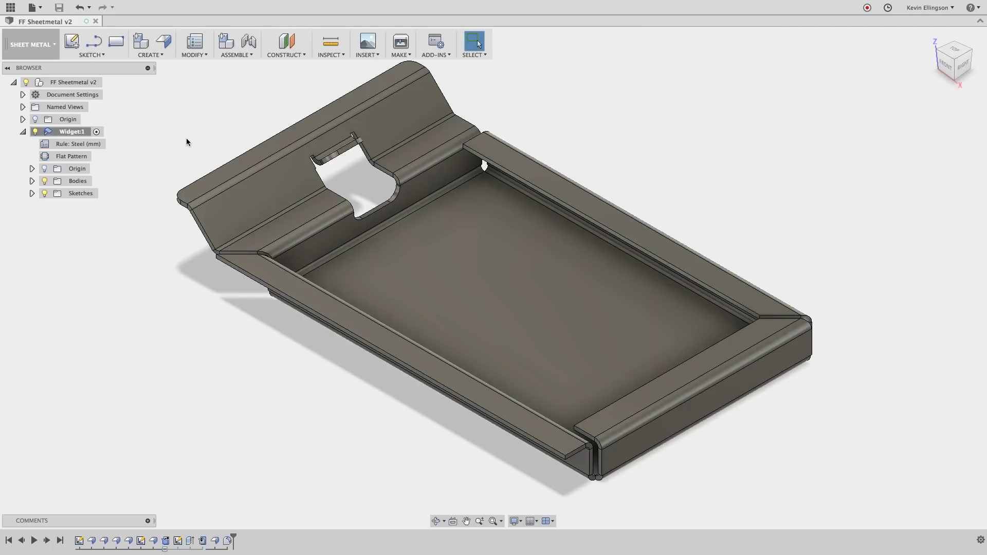
Create a drawing from the design using only the Widget component's flat pattern
click(50, 44)
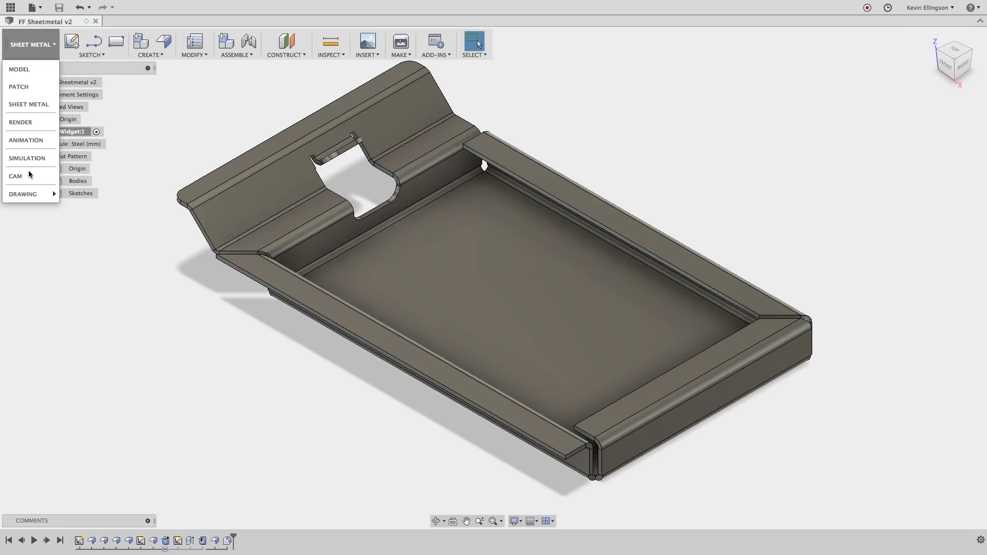
mouse_move(28, 192)
click(76, 195)
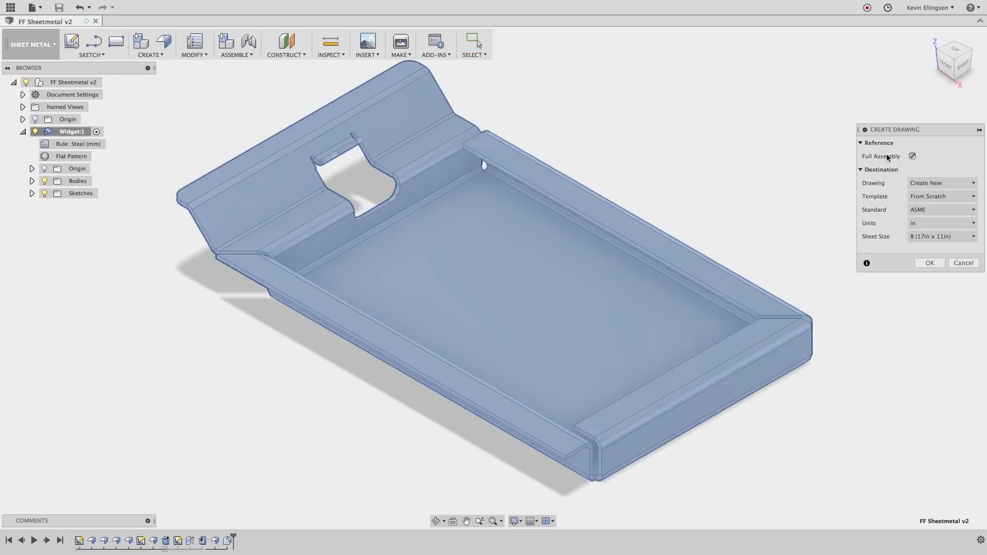
click(912, 156)
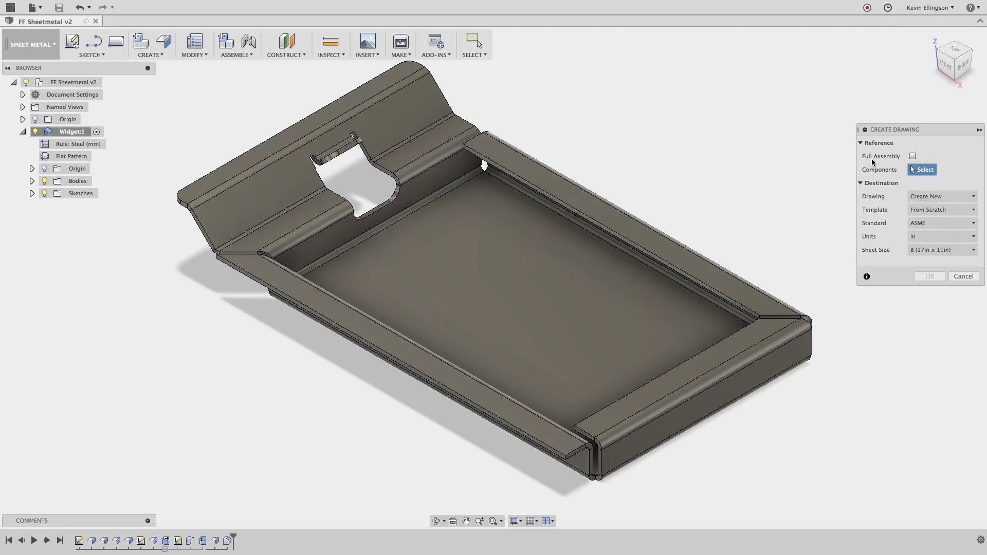
click(694, 255)
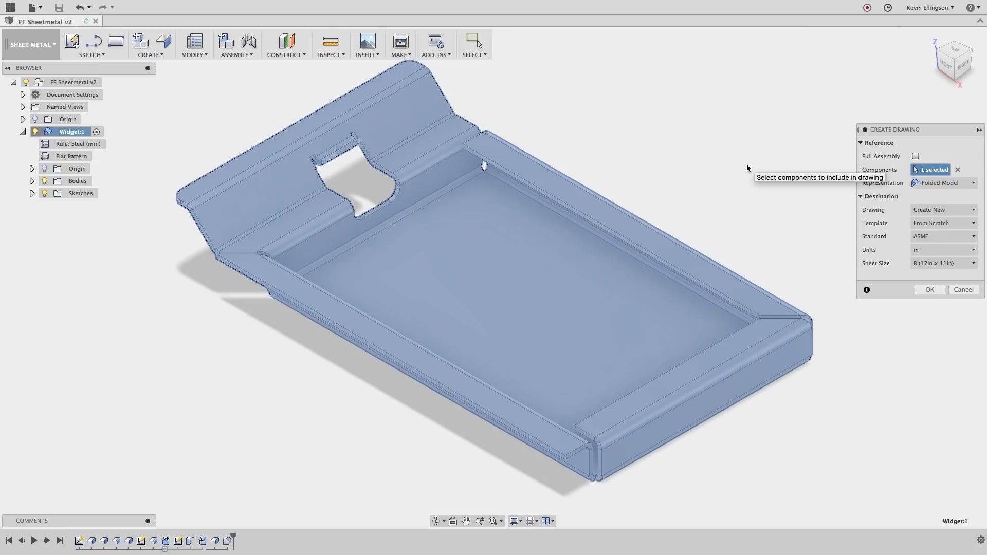
click(964, 184)
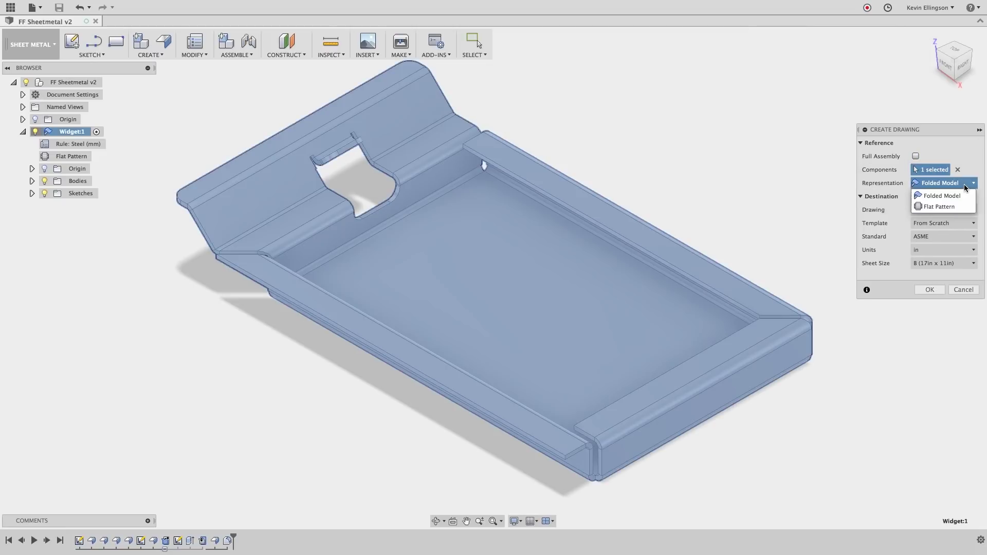
click(950, 207)
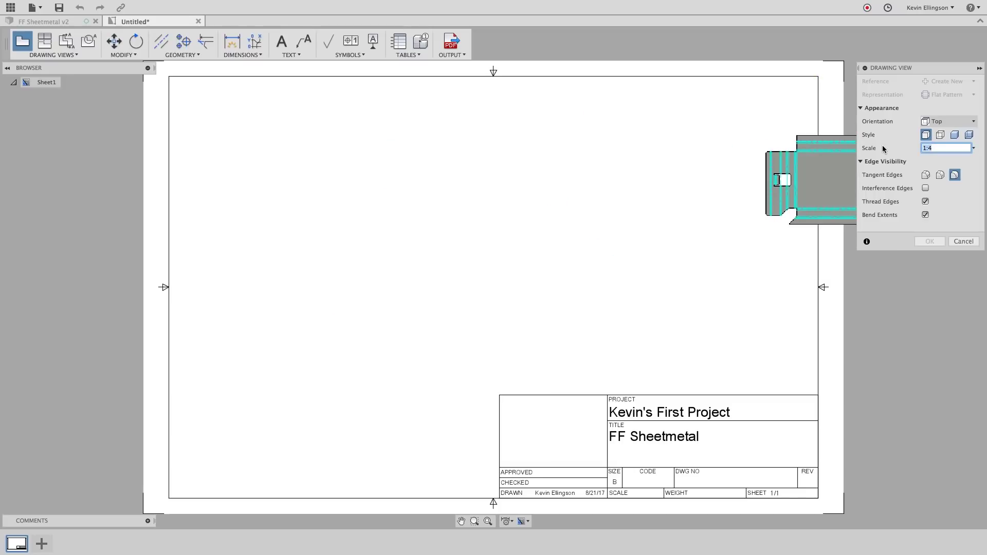
Place the flat-pattern base view at 0.5 scale at the sheet's upper left
key(Return)
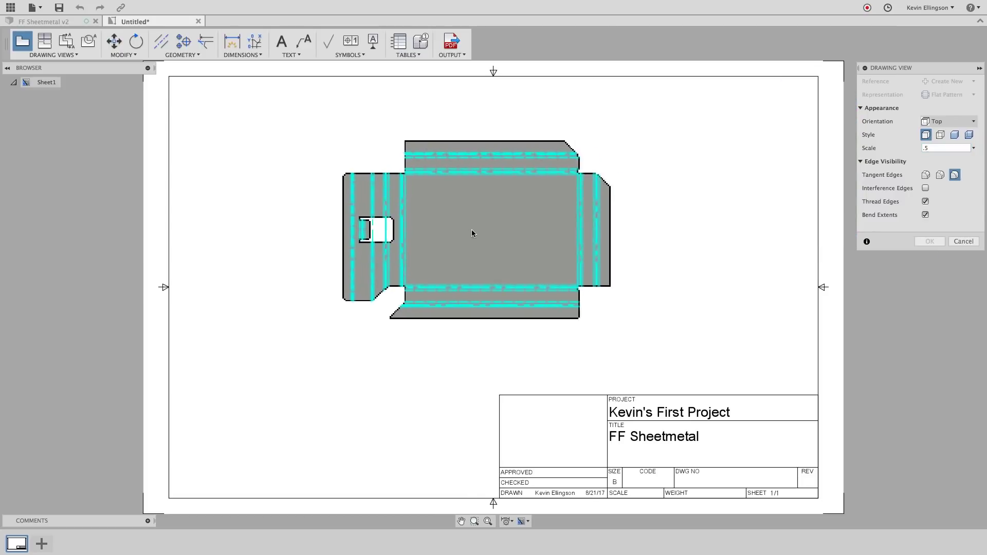
click(373, 235)
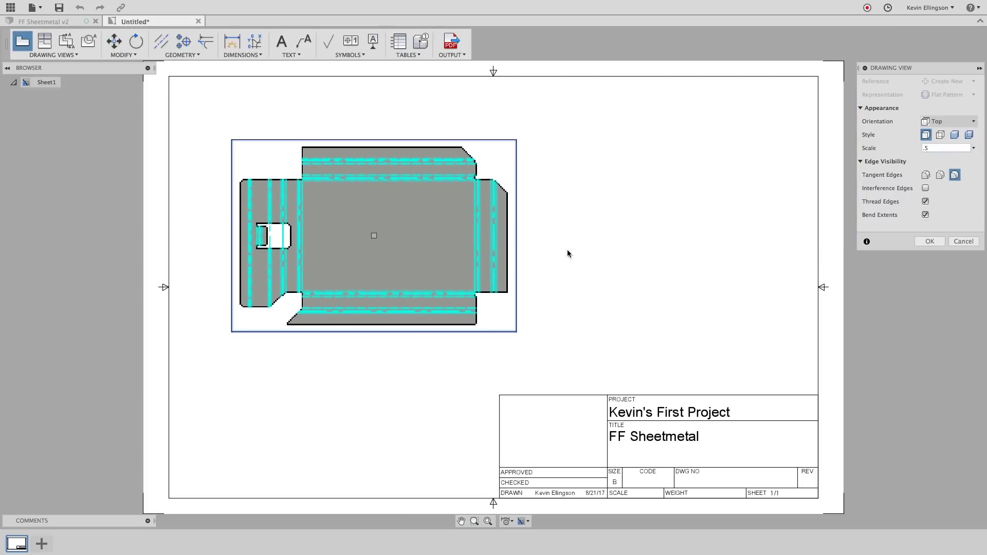
click(930, 242)
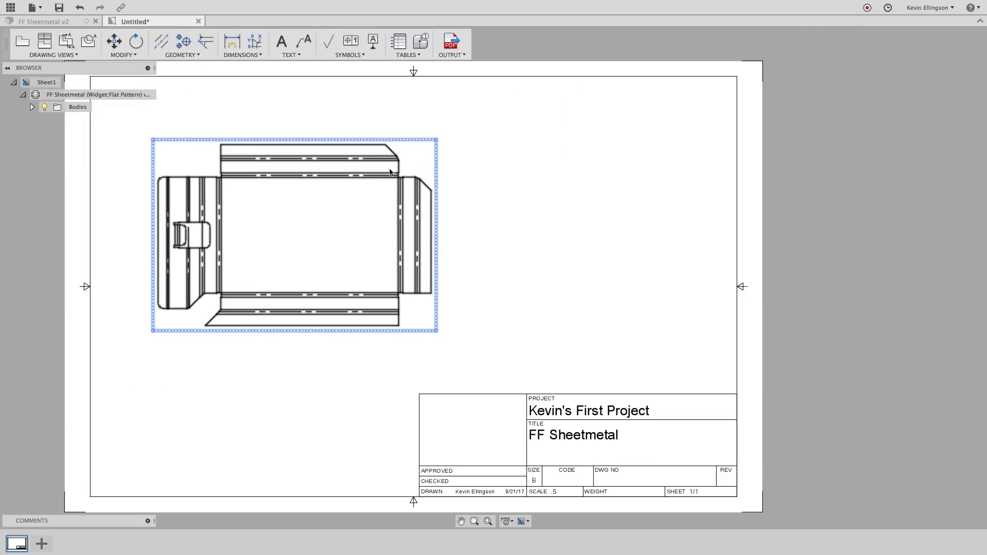
scroll(354, 138, up, 2)
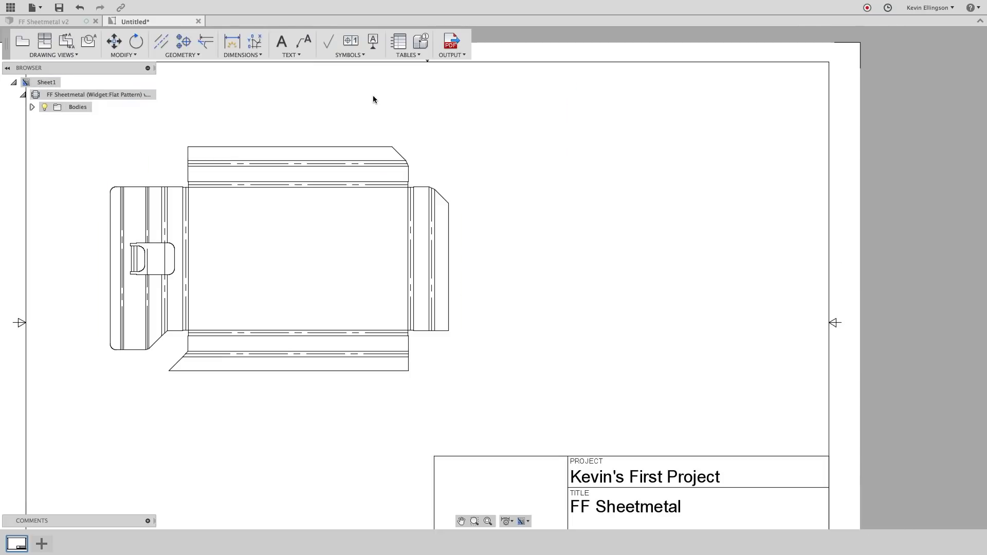
Insert a bend table at the sheet's top-right corner
click(398, 41)
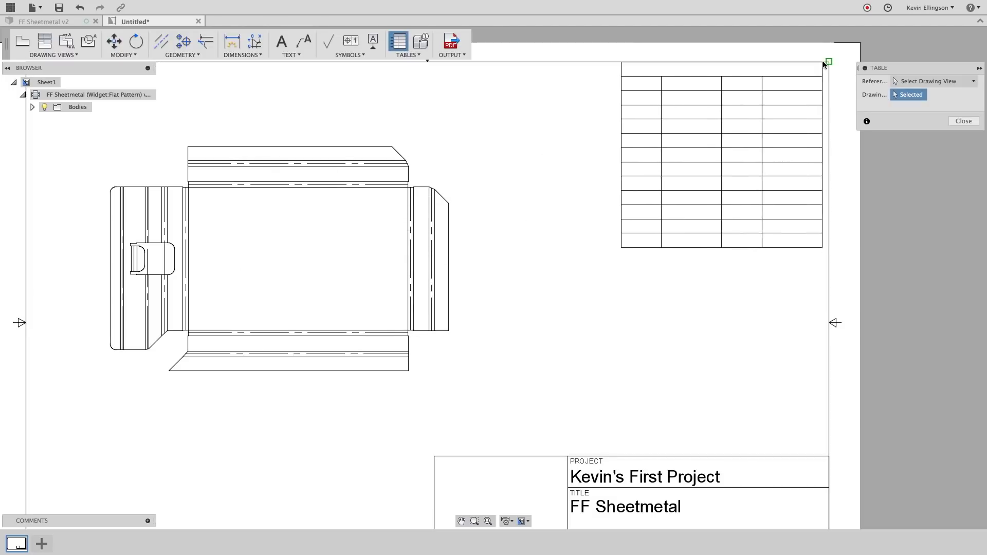
click(828, 62)
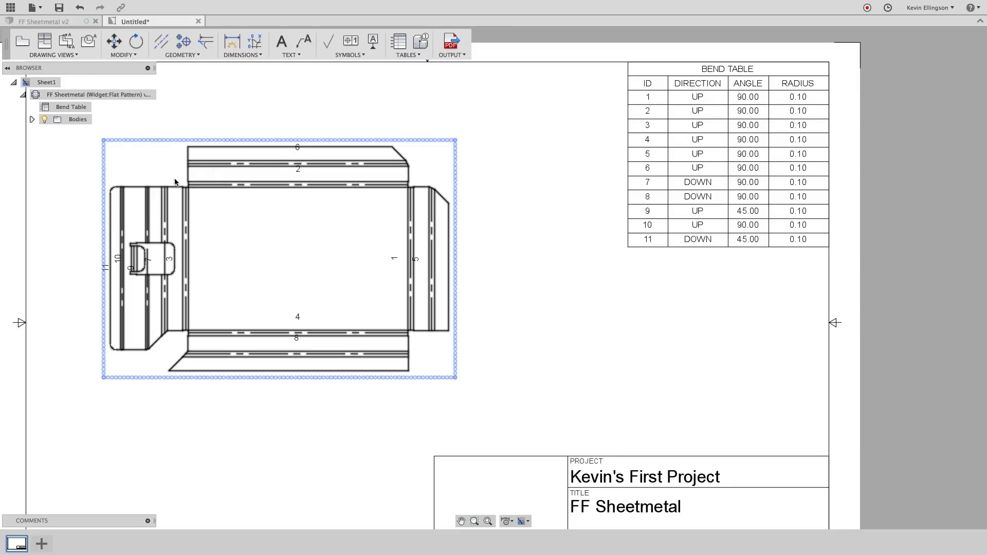
scroll(392, 253, up, 3)
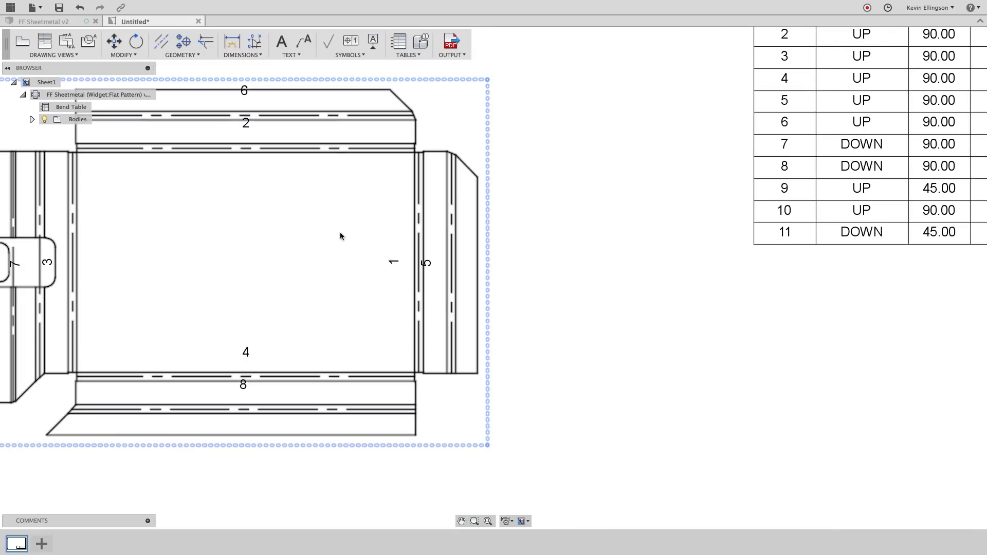
scroll(342, 234, down, 1)
scroll(333, 194, up, 2)
scroll(384, 249, up, 3)
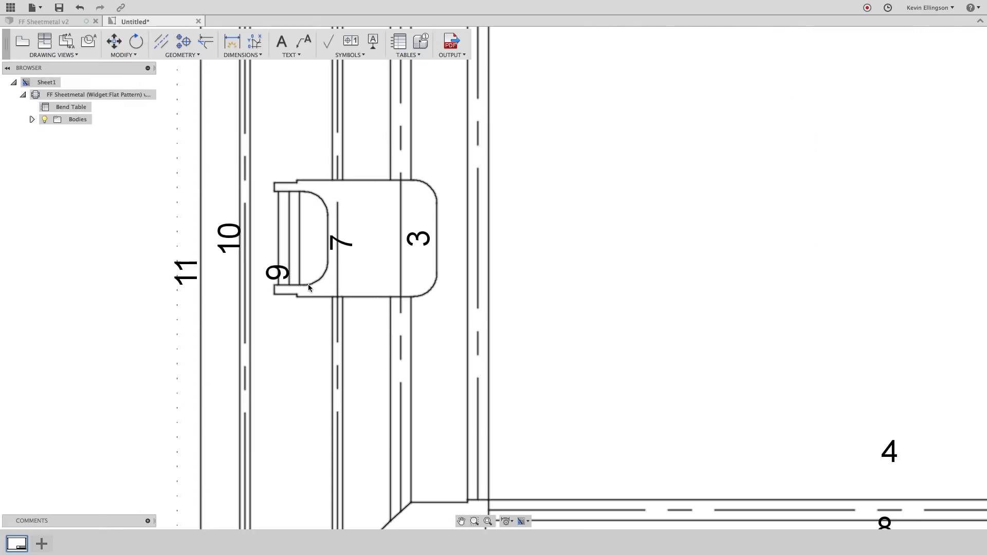
scroll(359, 252, down, 2)
scroll(353, 252, up, 2)
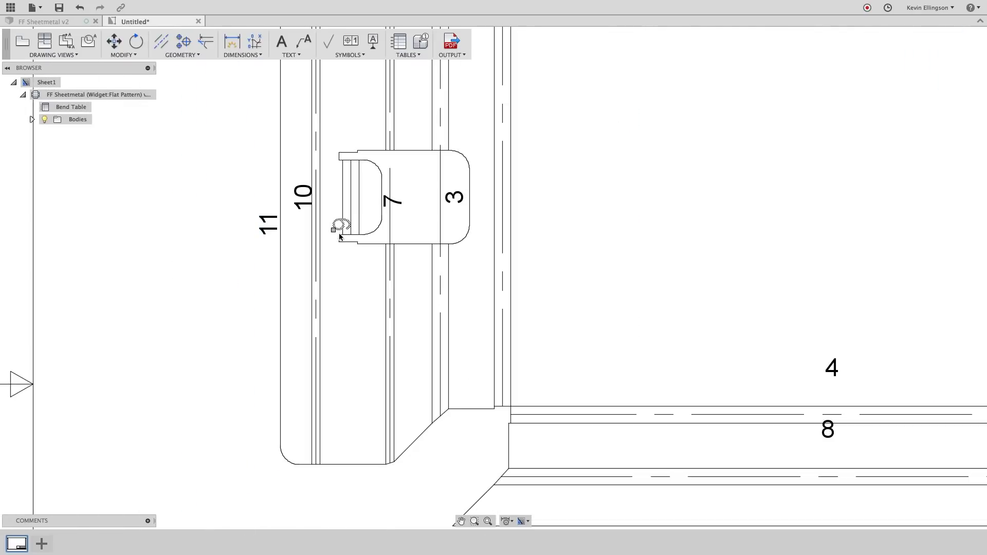
Drag balloons 9 and 7 away from the tab onto leaders
drag(333, 231, 230, 356)
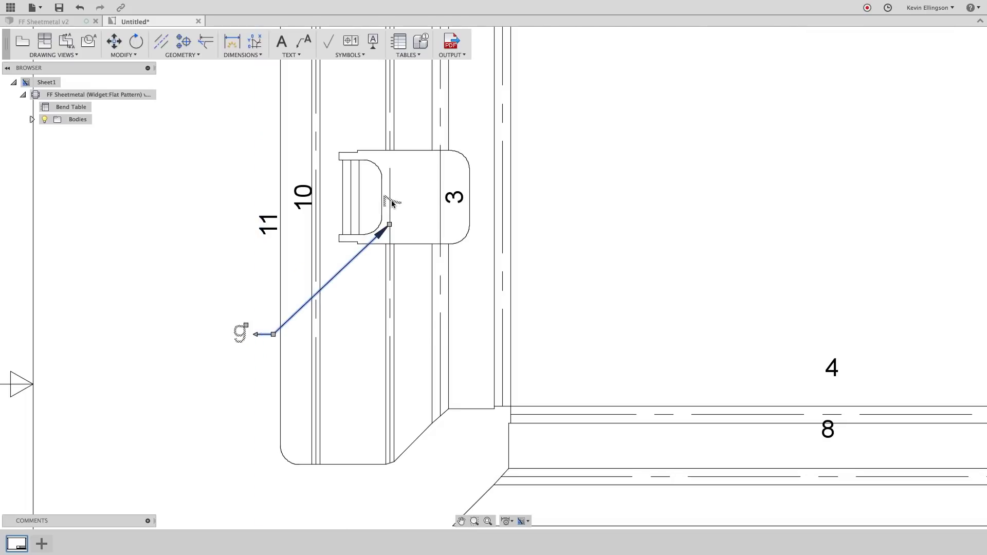
mouse_move(395, 199)
mouse_down()
mouse_move(416, 170)
mouse_move(364, 132)
mouse_move(280, 128)
mouse_move(272, 137)
mouse_move(238, 119)
mouse_move(211, 128)
mouse_move(216, 119)
mouse_up()
scroll(282, 188, down, 8)
click(282, 188)
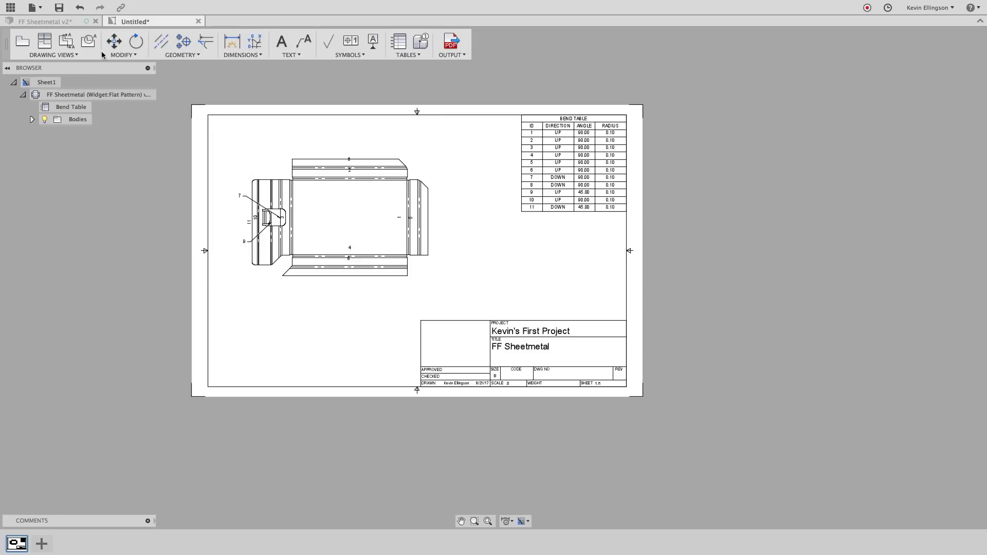
Back in the design, open Sheet Metal Rules and right-click the Steel (in) library rule
click(65, 21)
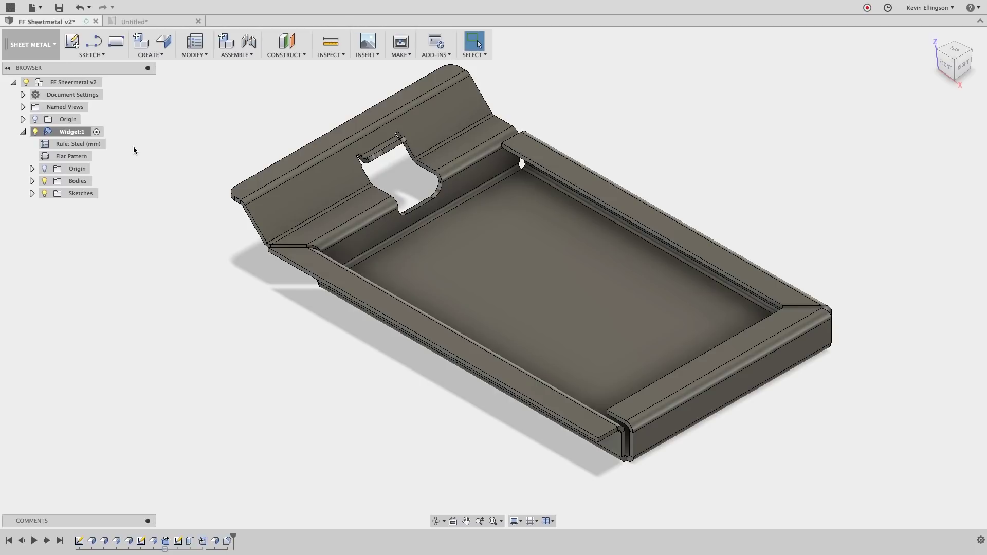
click(202, 56)
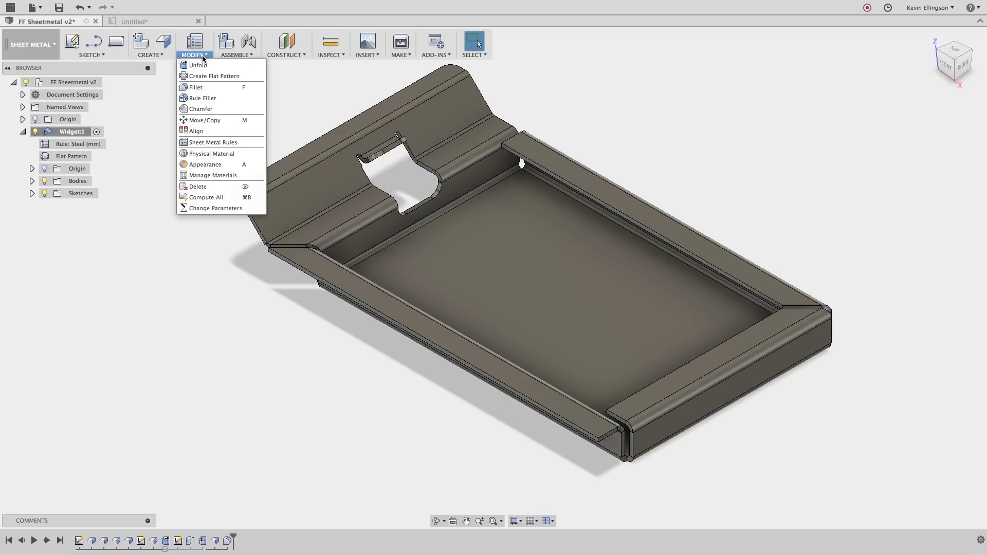
click(206, 142)
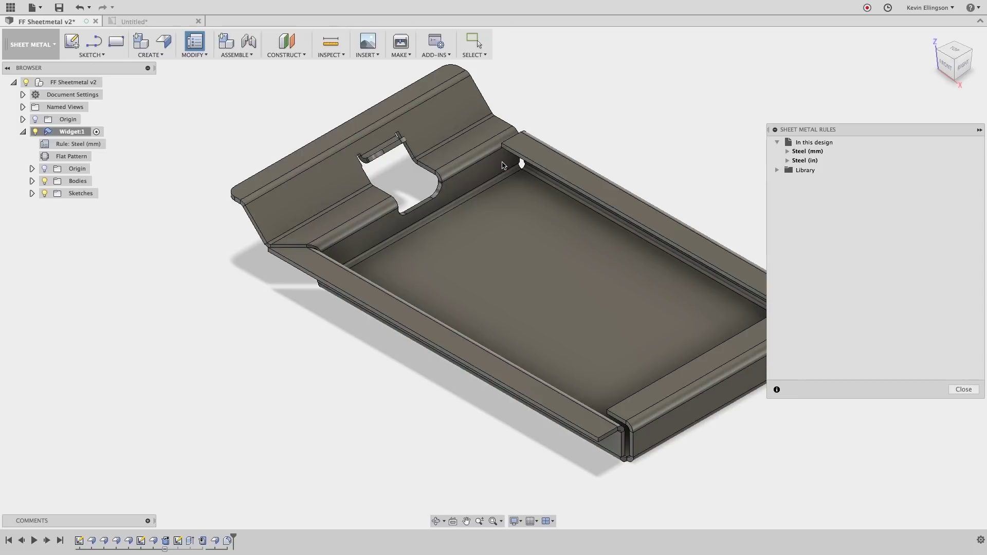
click(777, 170)
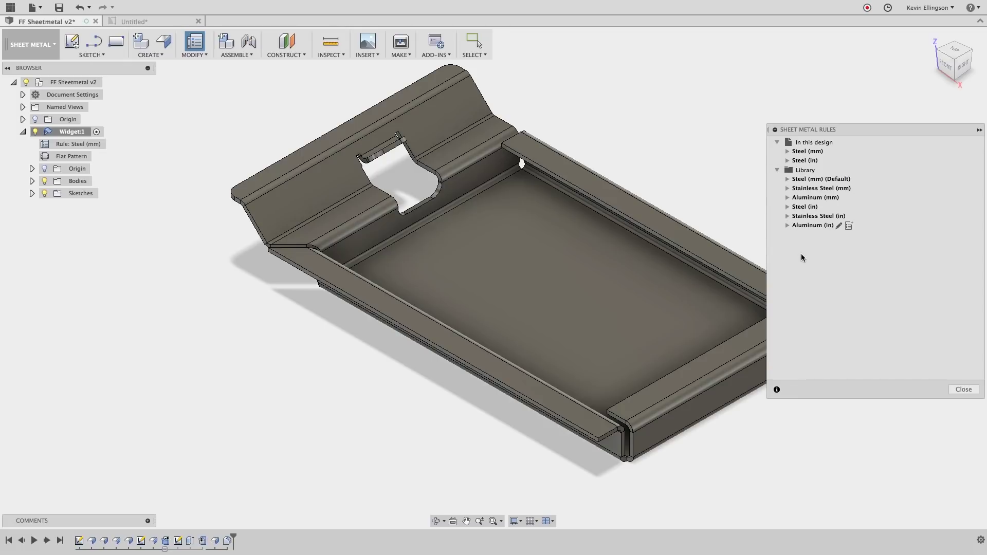
click(806, 207)
right_click(822, 211)
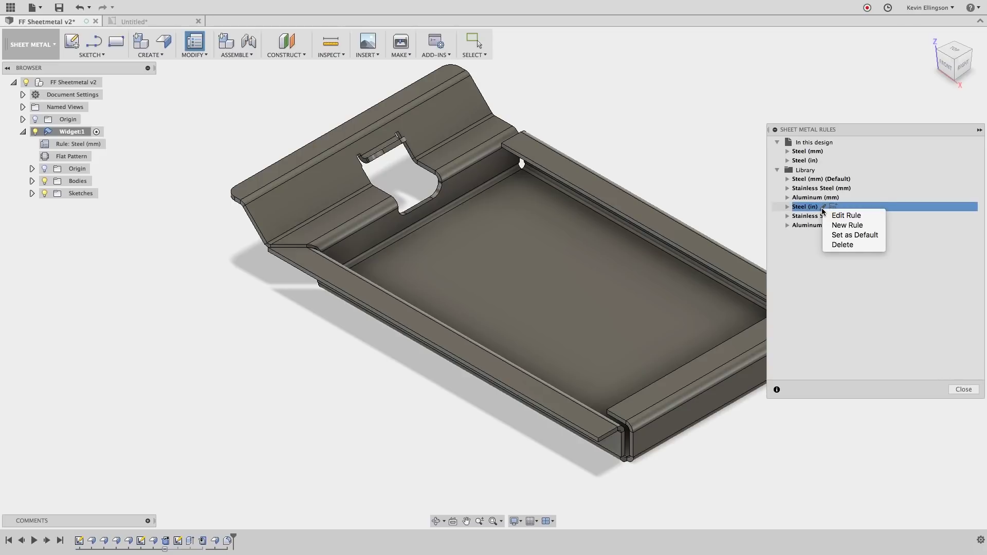
Create a new rule from Steel (in) named NYC CNC STL Round
click(829, 227)
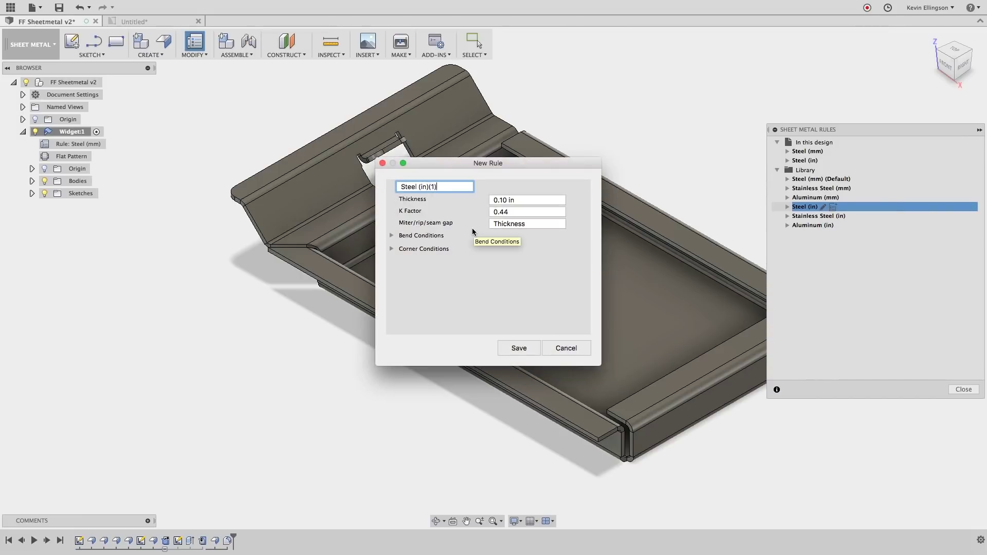
drag(437, 187, 364, 184)
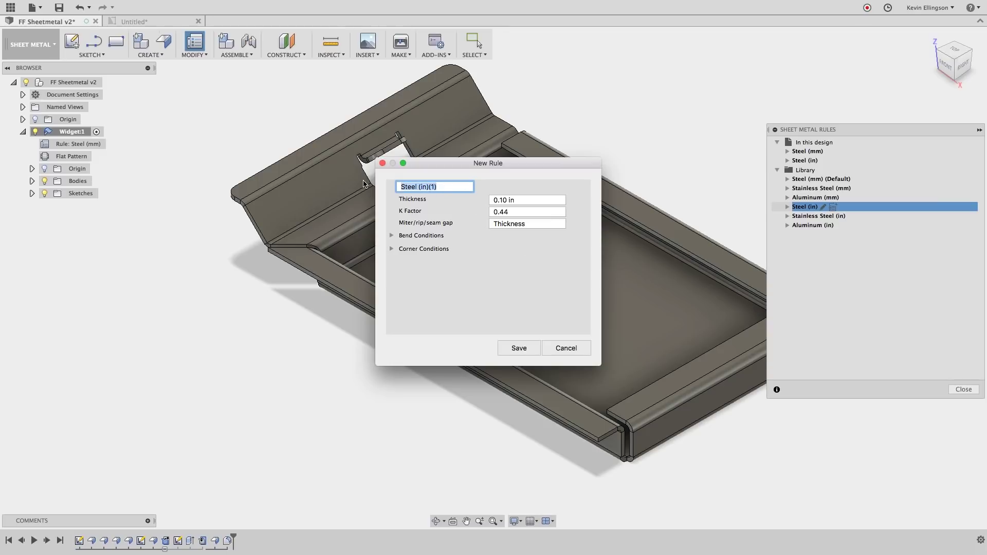
text(NY)
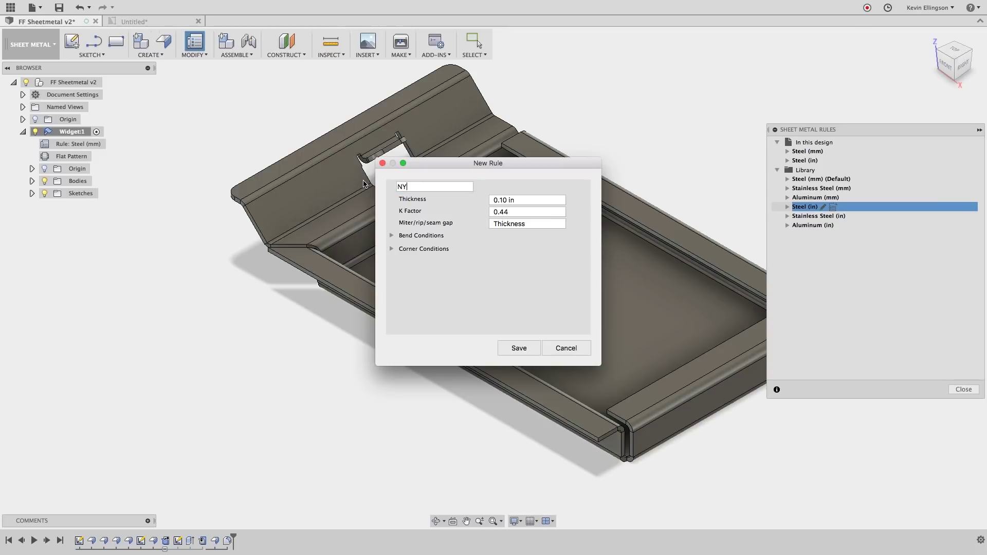
text(C CNC STL Round)
Set the bend relief shape to Round, review corner conditions, and save the rule
click(392, 236)
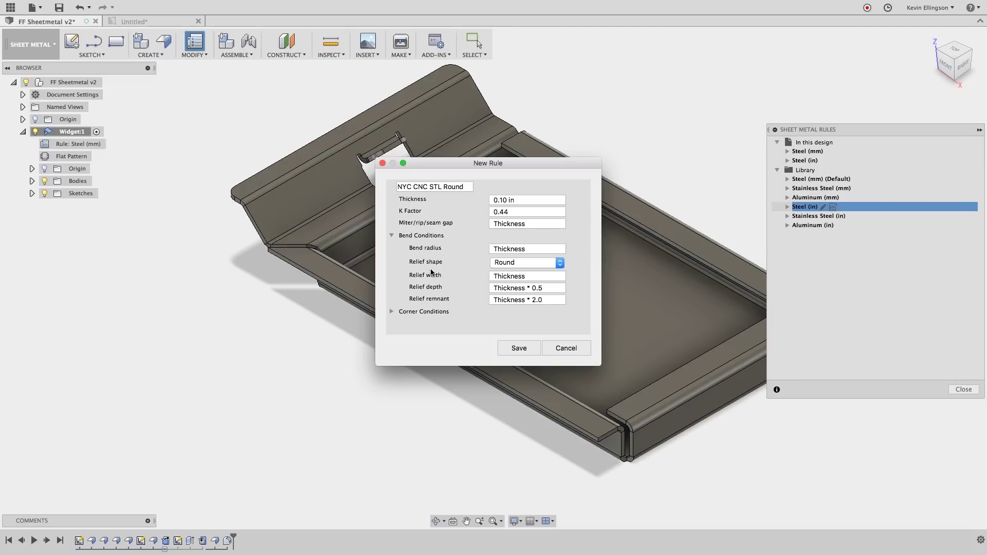
click(560, 264)
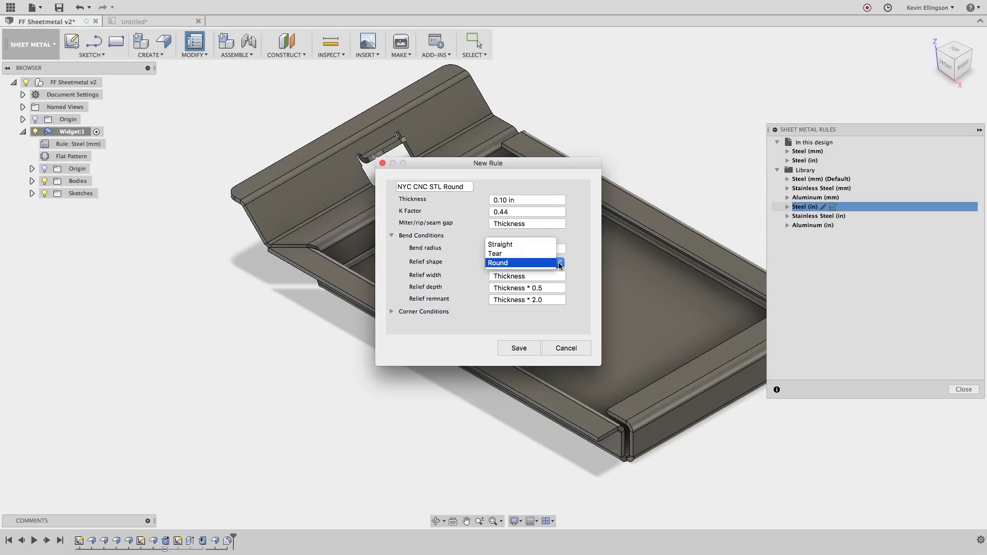
click(540, 264)
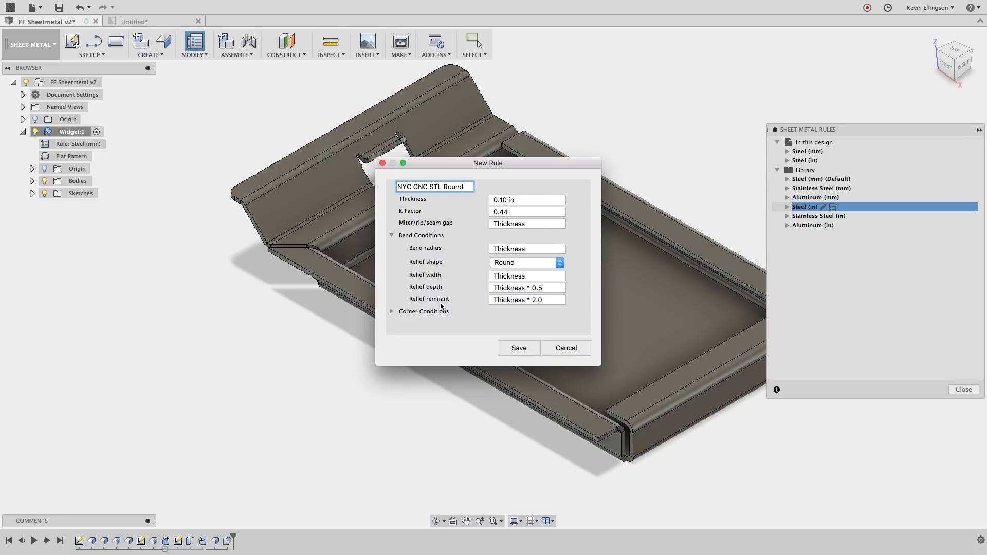
click(390, 312)
scroll(431, 314, down, 1)
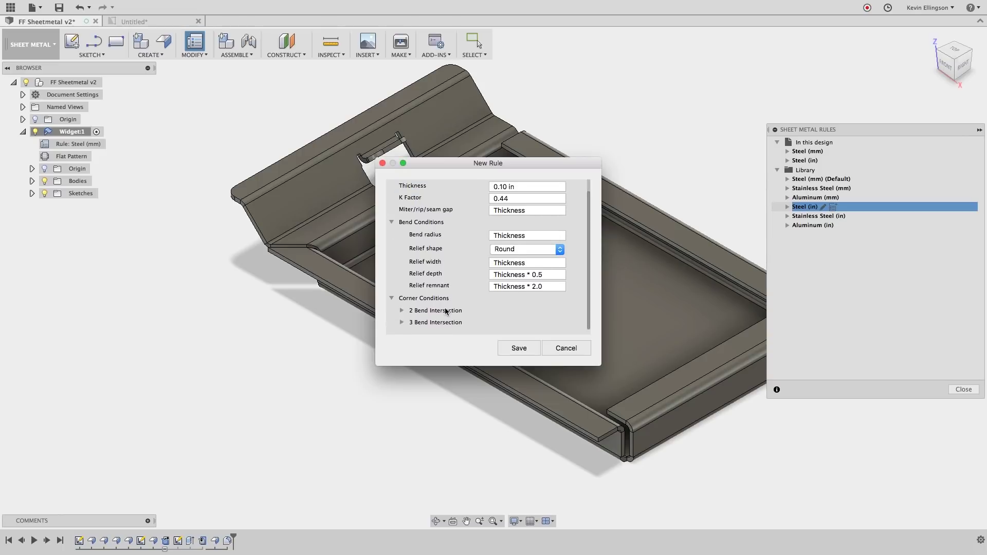
click(402, 310)
scroll(453, 309, down, 3)
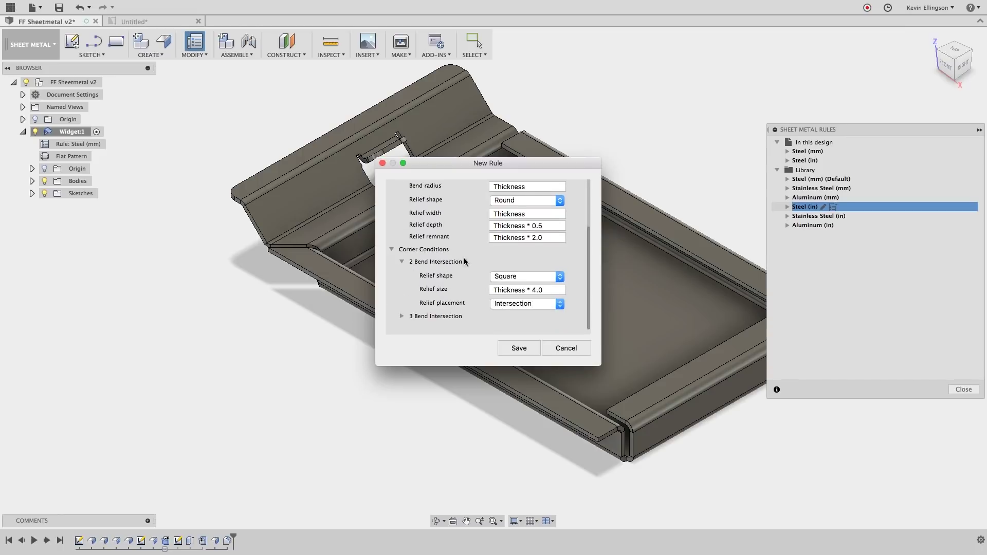
click(559, 277)
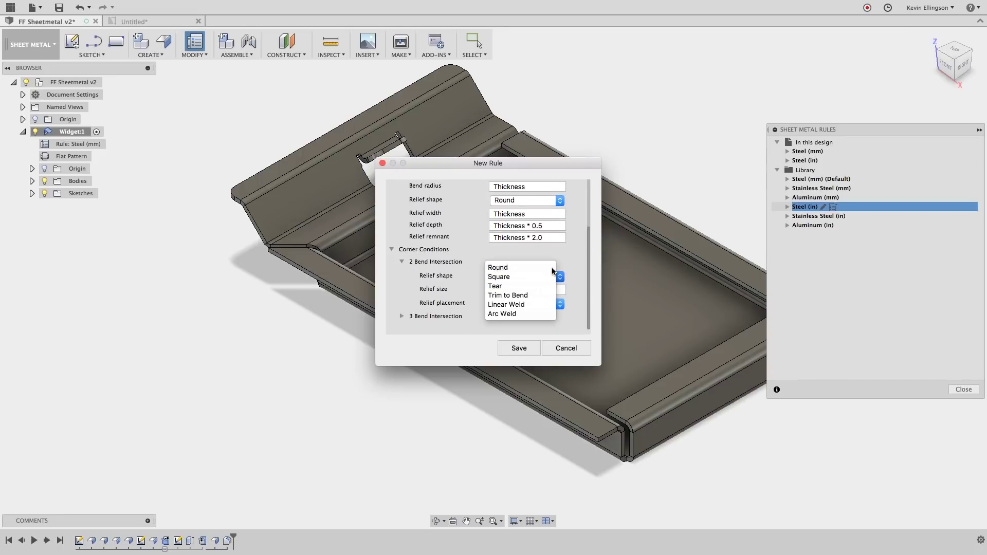
click(552, 269)
click(530, 348)
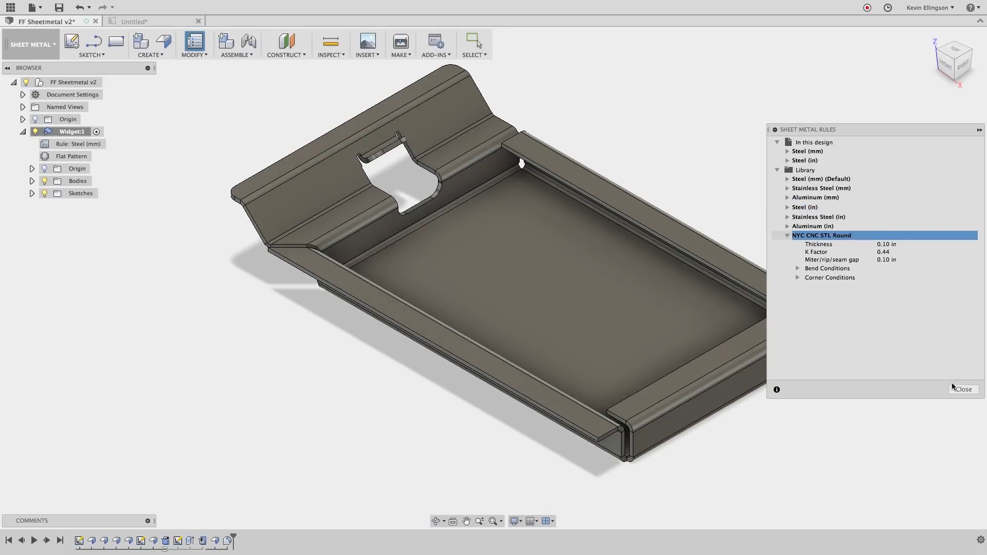
Close Sheet Metal Rules and inspect the tray's corner relief notch from below
click(963, 389)
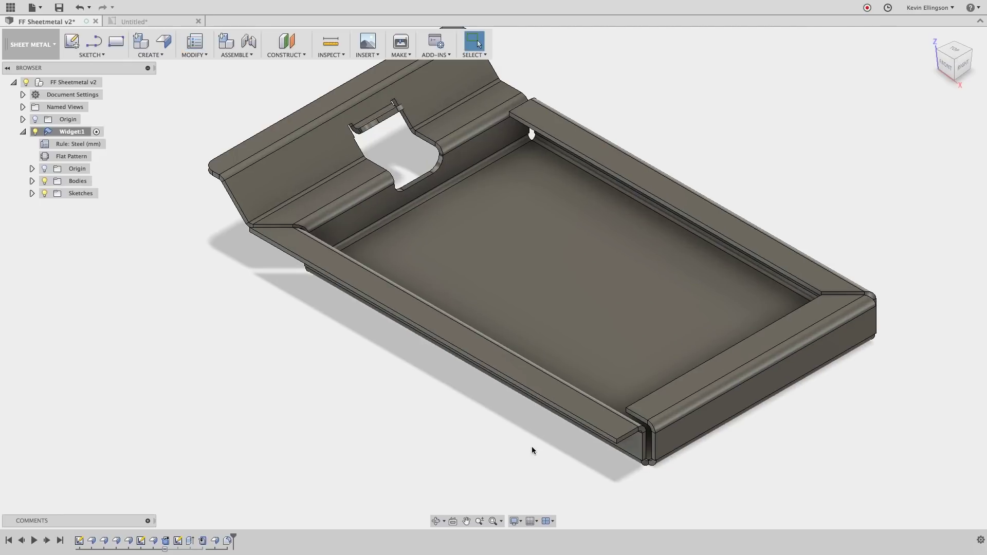
shift+middle_drag(528, 452, 530, 403)
scroll(666, 257, up, 5)
mouse_move(666, 257)
shift+middle_down()
mouse_move(659, 239)
mouse_move(663, 276)
shift+middle_up()
scroll(660, 239, up, 3)
scroll(656, 235, down, 3)
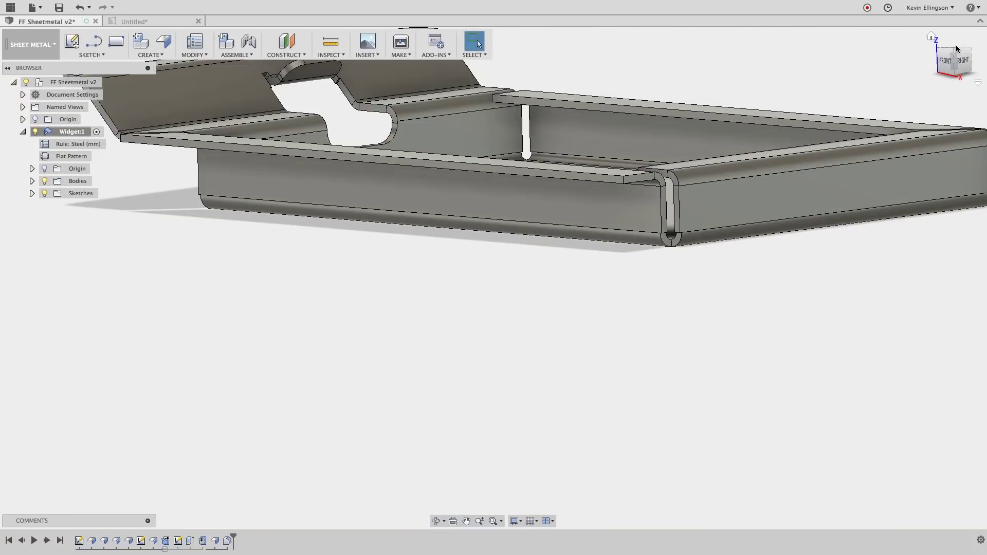
click(954, 48)
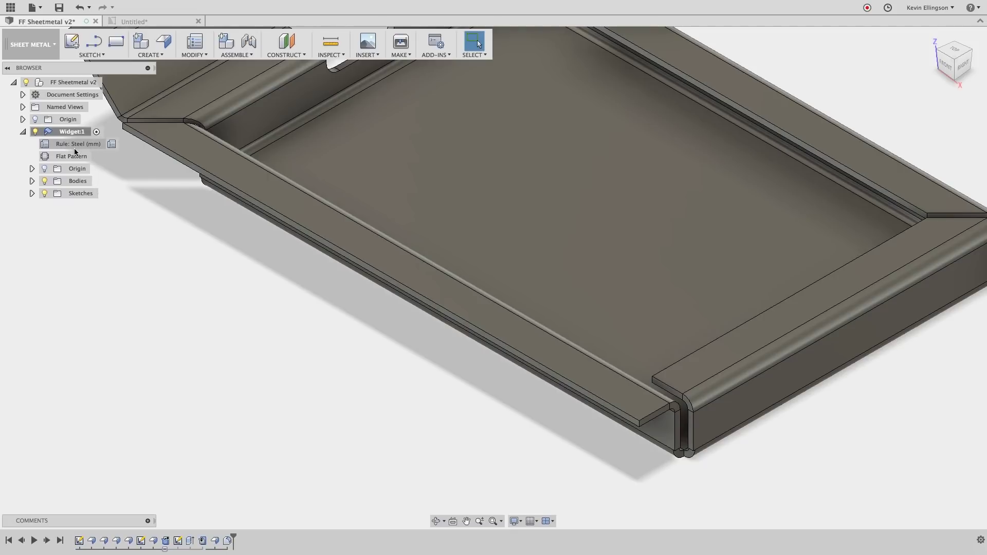
Switch the Widget's rule to the library NYC CNC STL Round rule and check the corner
click(112, 145)
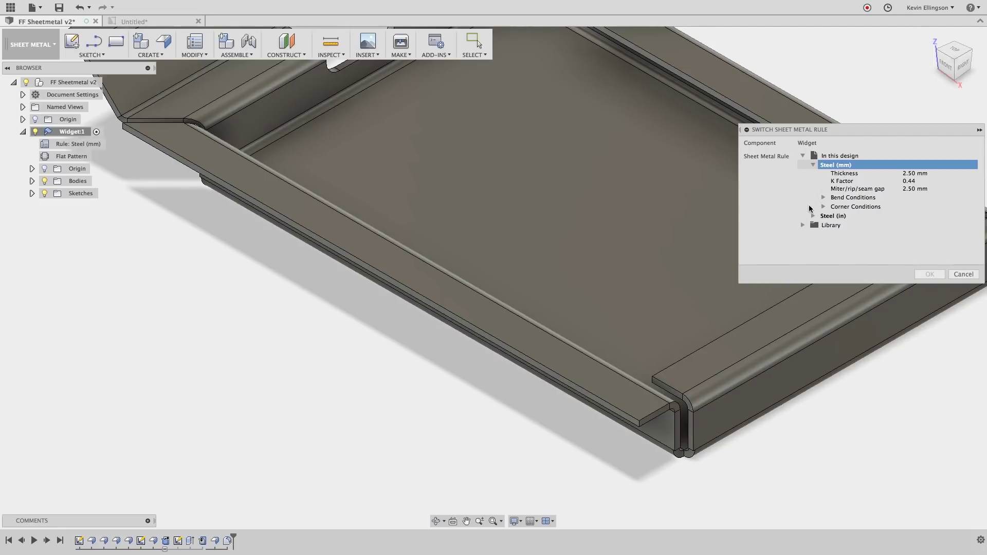
click(803, 225)
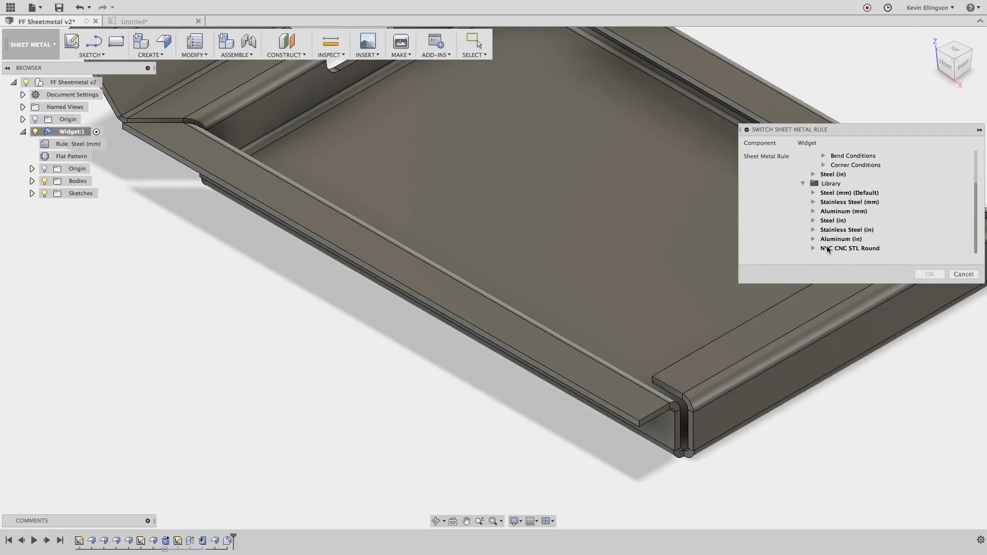
click(829, 251)
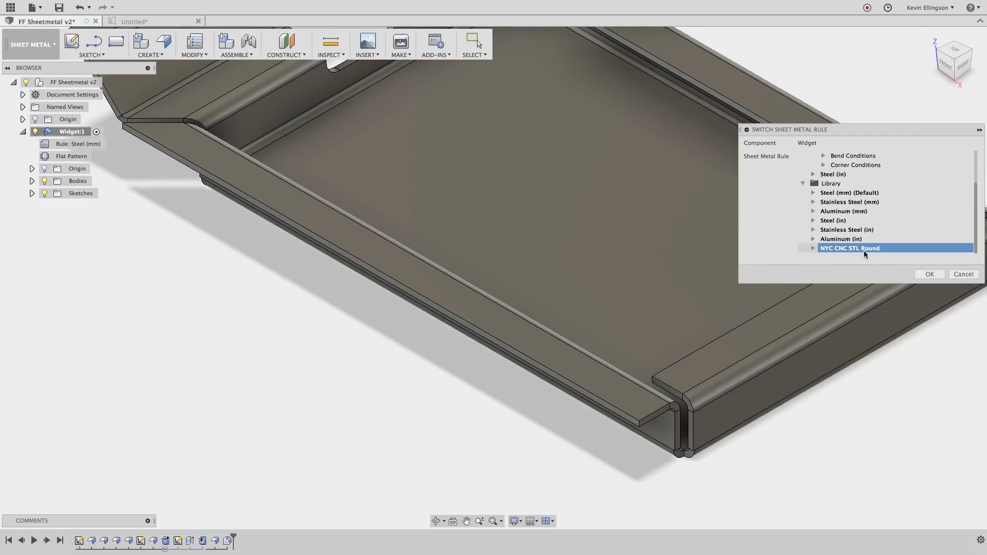
click(929, 274)
shift+middle_drag(773, 431, 709, 414)
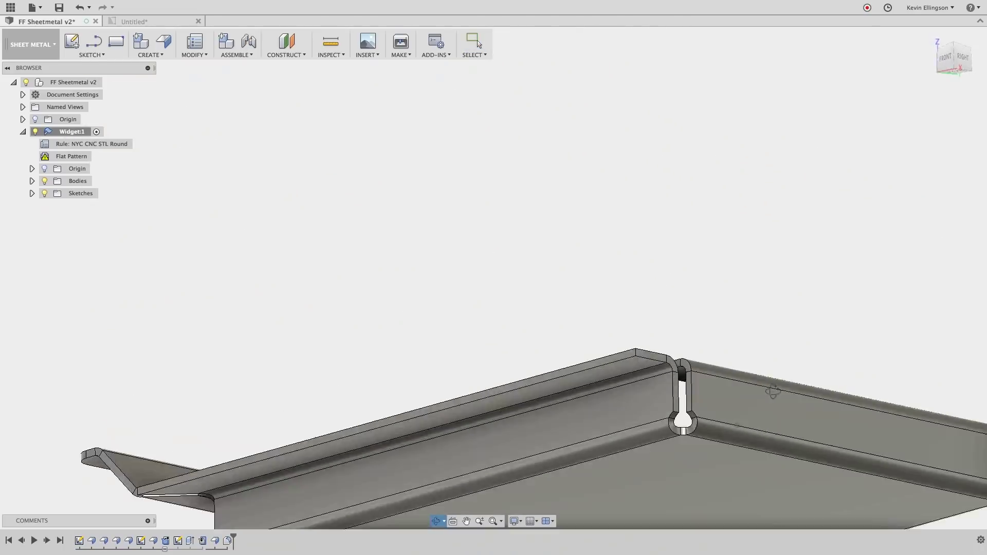
scroll(668, 407, up, 10)
scroll(647, 421, down, 5)
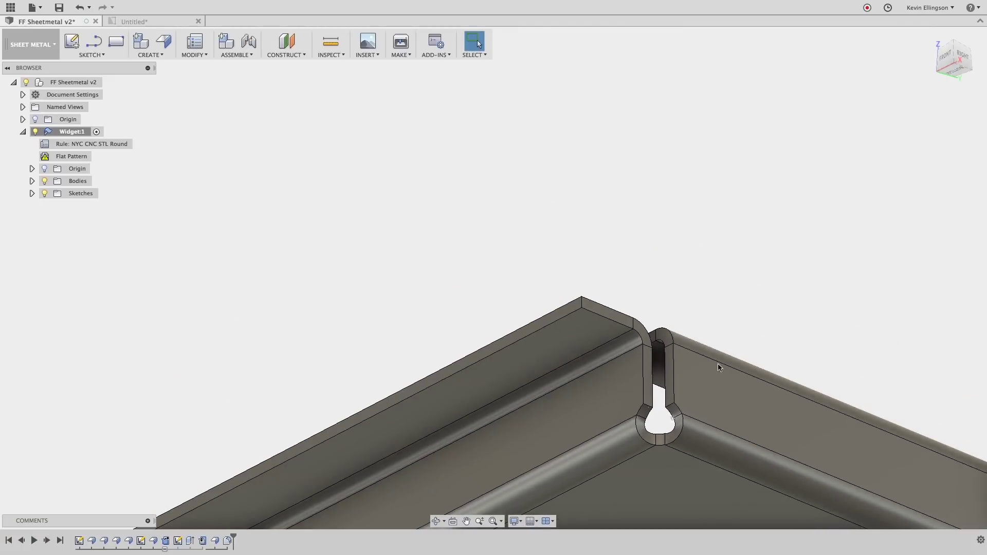
click(931, 37)
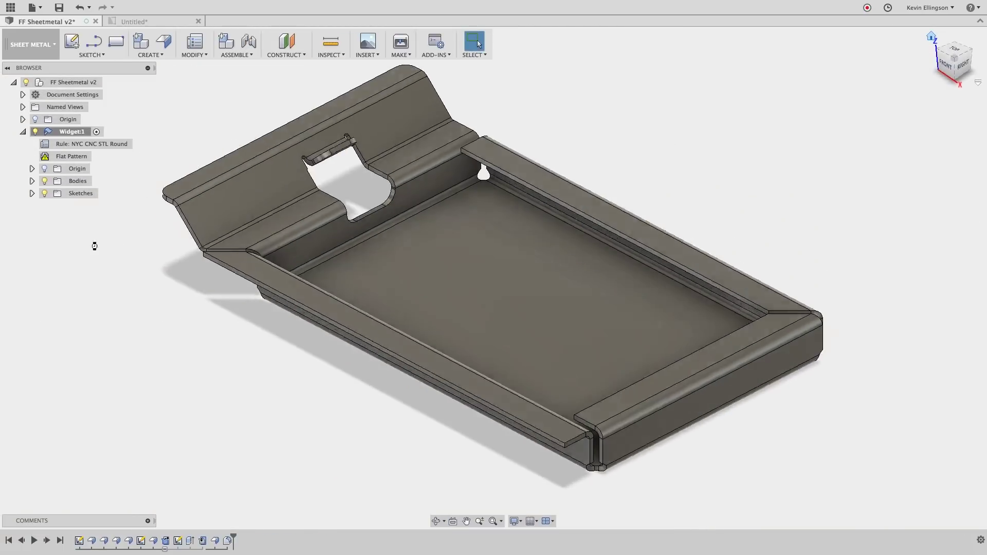
Activate the flat pattern, inspect its round corner reliefs, then exit flat
click(96, 156)
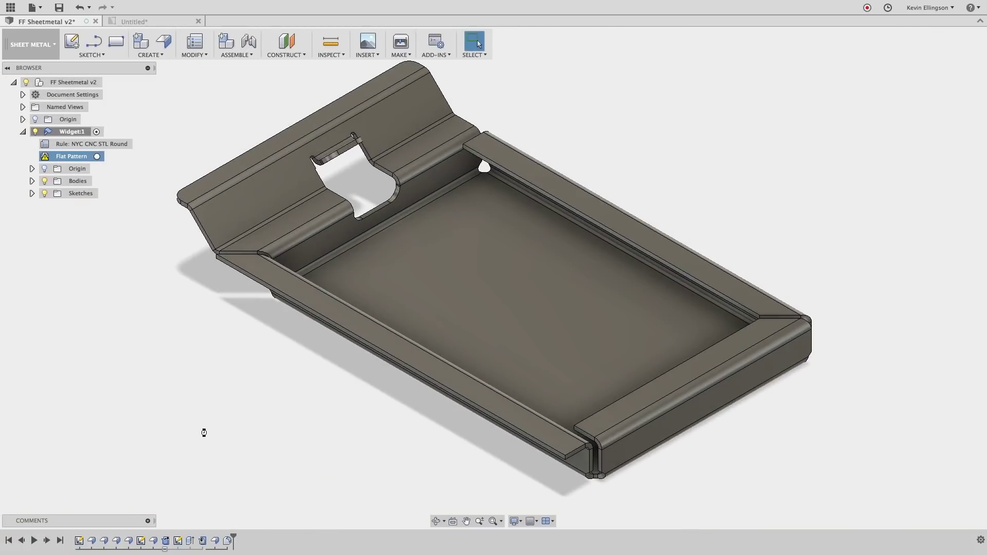
scroll(415, 186, up, 3)
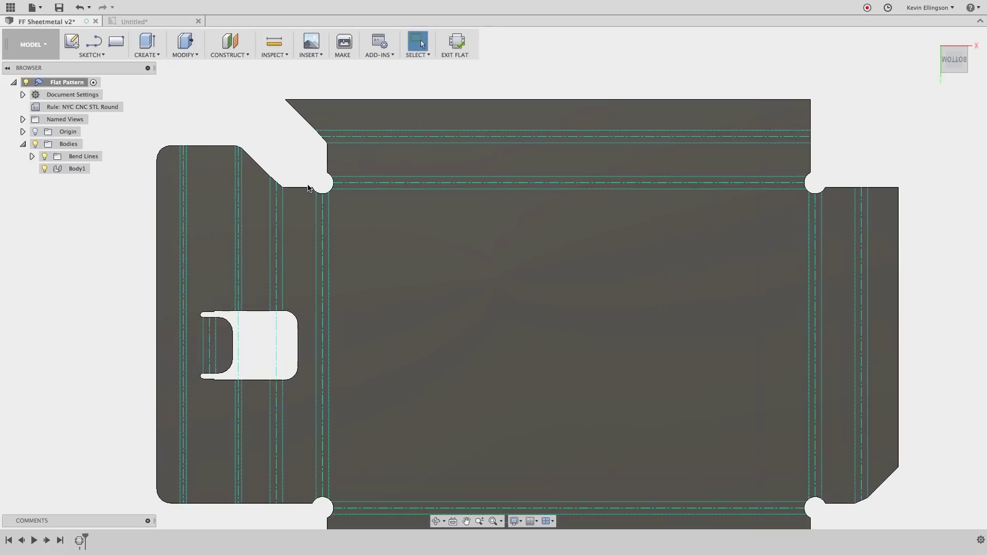
scroll(390, 144, down, 2)
click(455, 42)
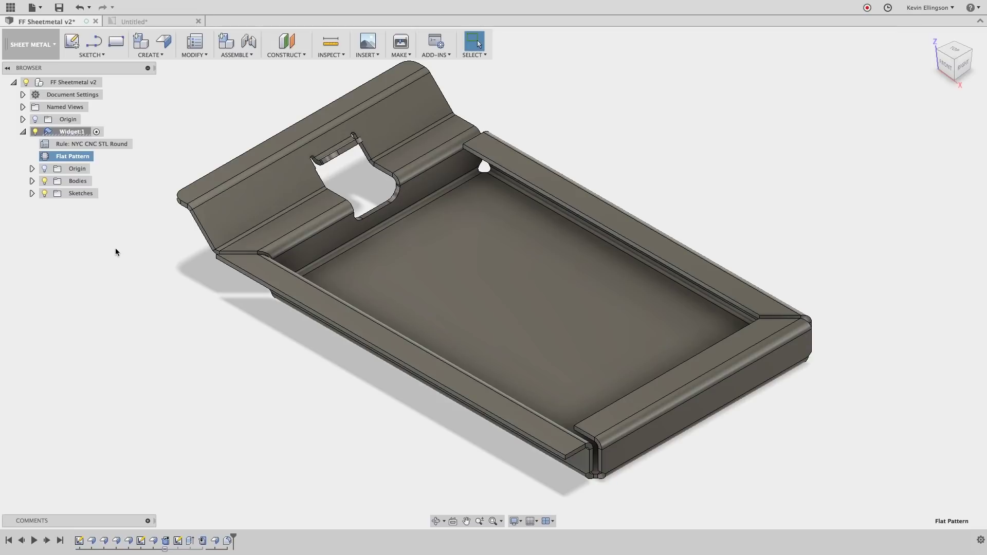
Switch to the CAM workspace, loading the Widget Flat Pattern
click(43, 48)
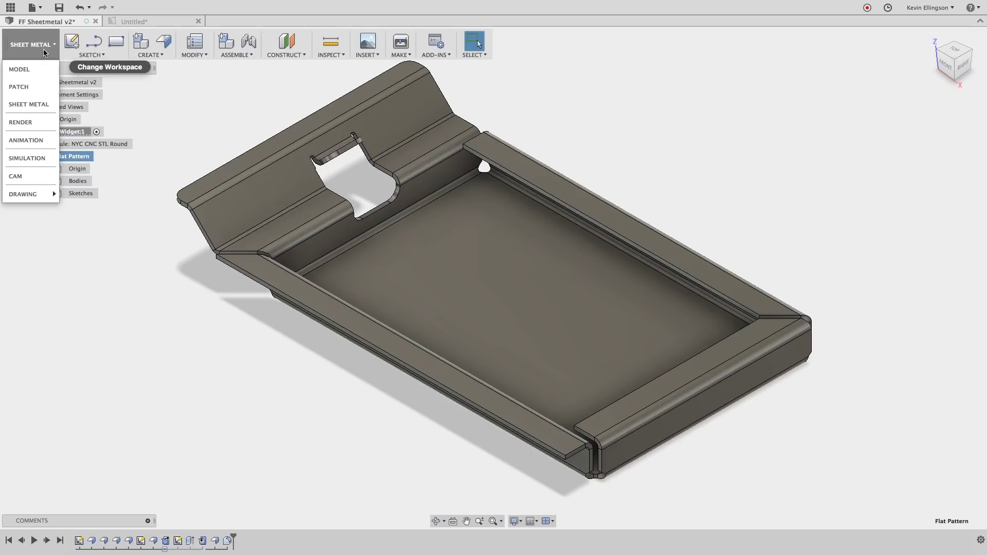
click(31, 172)
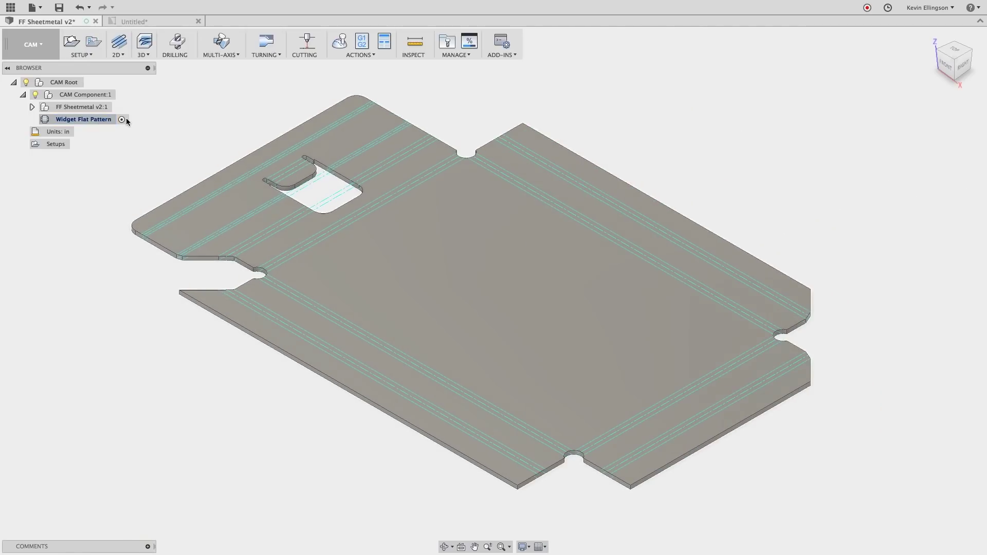